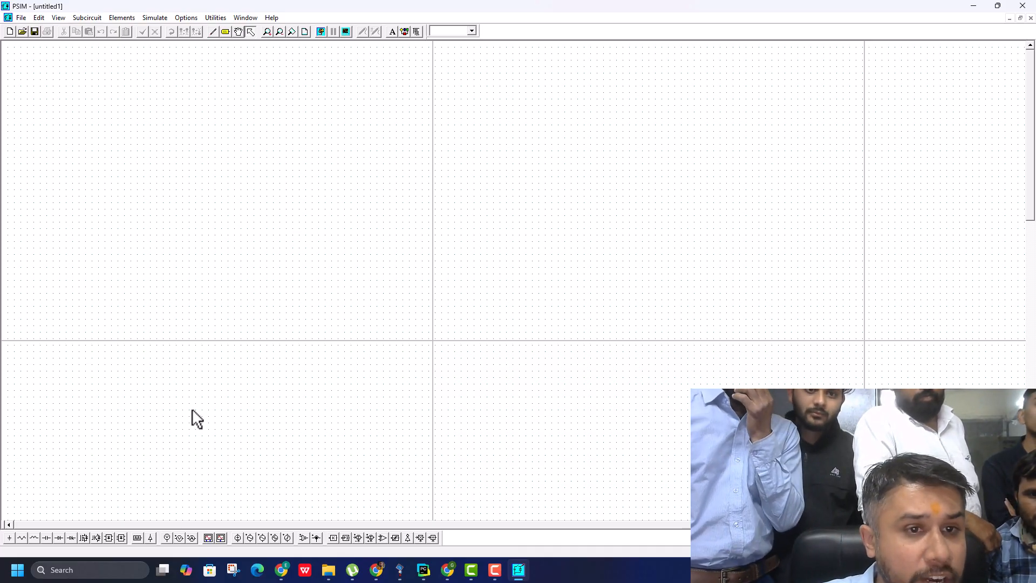
# Step: Place a horizontal resistor on the empty schematic and a current probe to its left on the same line
pyautogui.click(22, 538)
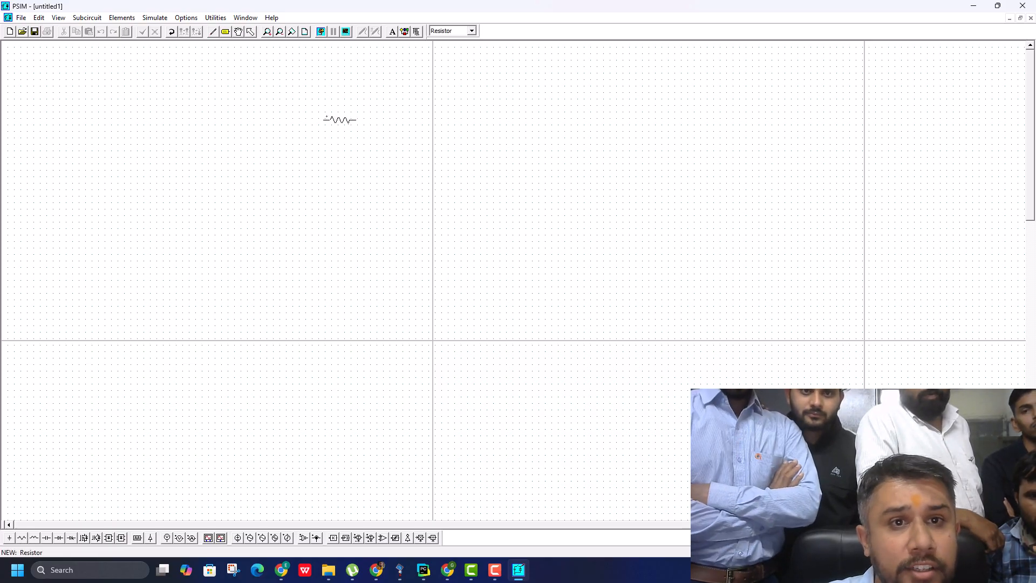
pyautogui.click(329, 117)
pyautogui.press('Escape')
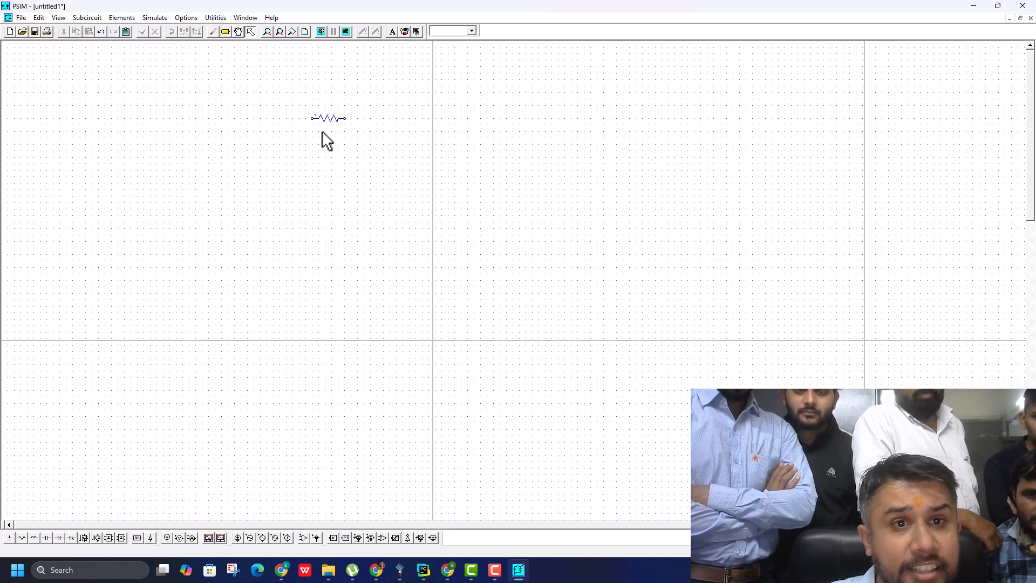
pyautogui.click(191, 538)
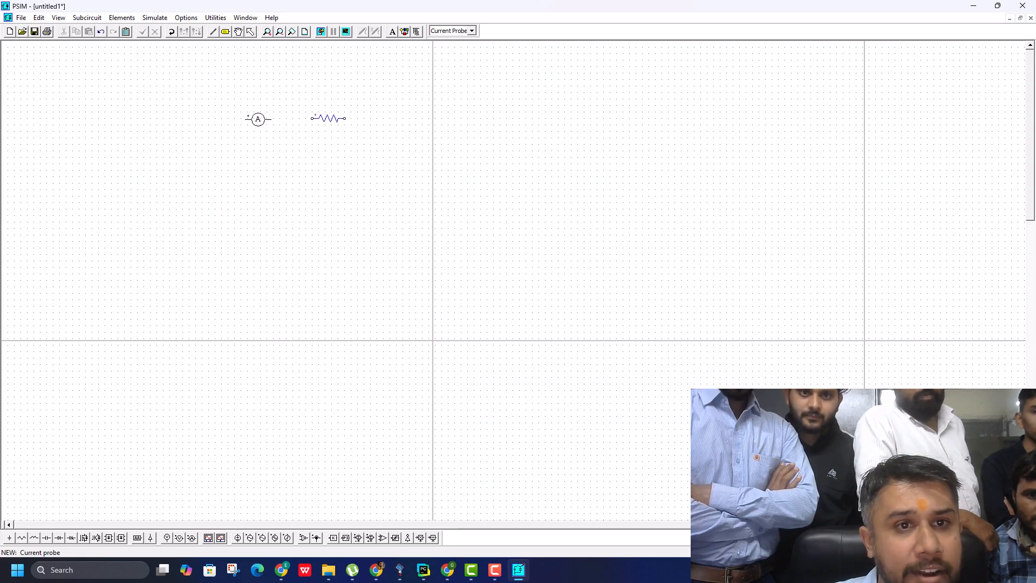
pyautogui.click(259, 118)
pyautogui.press('Escape')
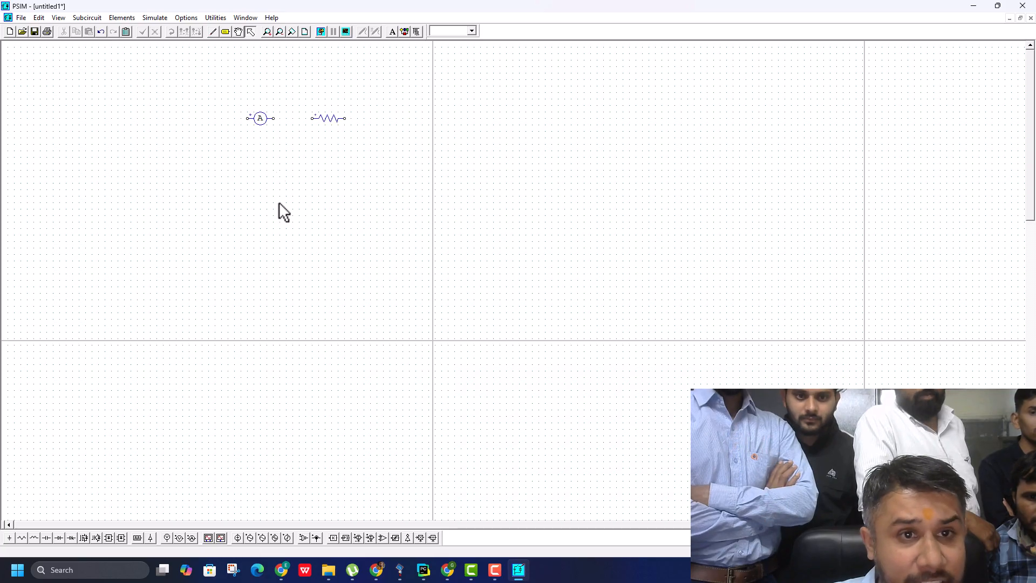
# Step: Place a vertical sinusoidal voltage source to the lower left of the current probe
pyautogui.click(251, 538)
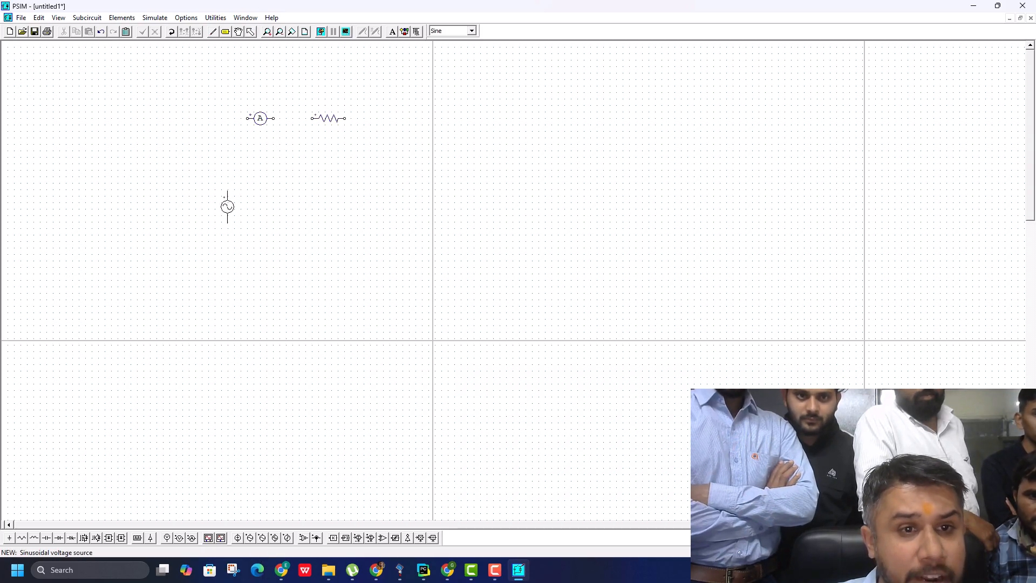
pyautogui.click(201, 148)
pyautogui.press('Escape')
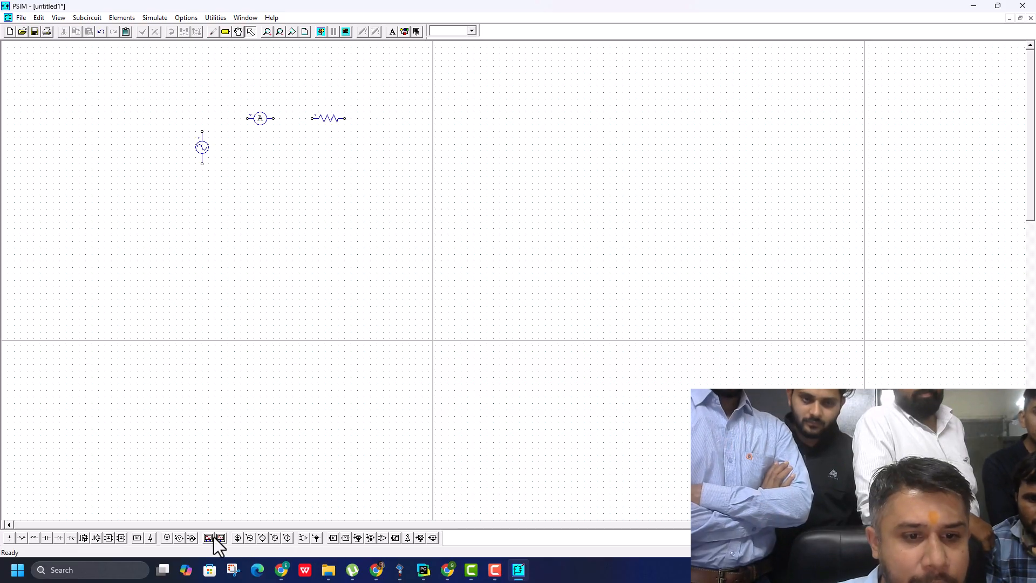
# Step: Place two two-node voltage probes: a vertical one just right of the sine source and a horizontal one above the resistor
pyautogui.click(178, 538)
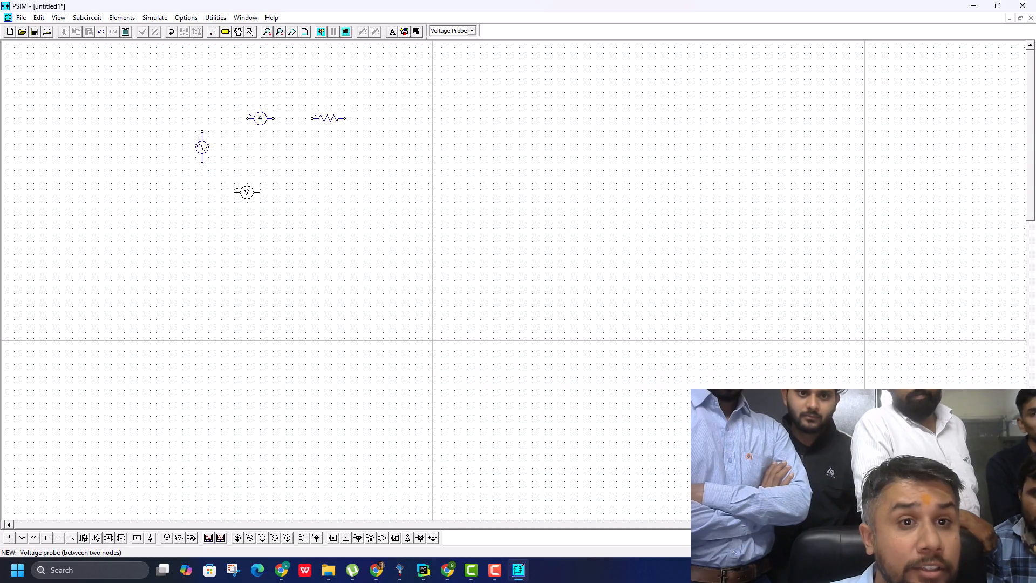
pyautogui.rightClick(246, 192)
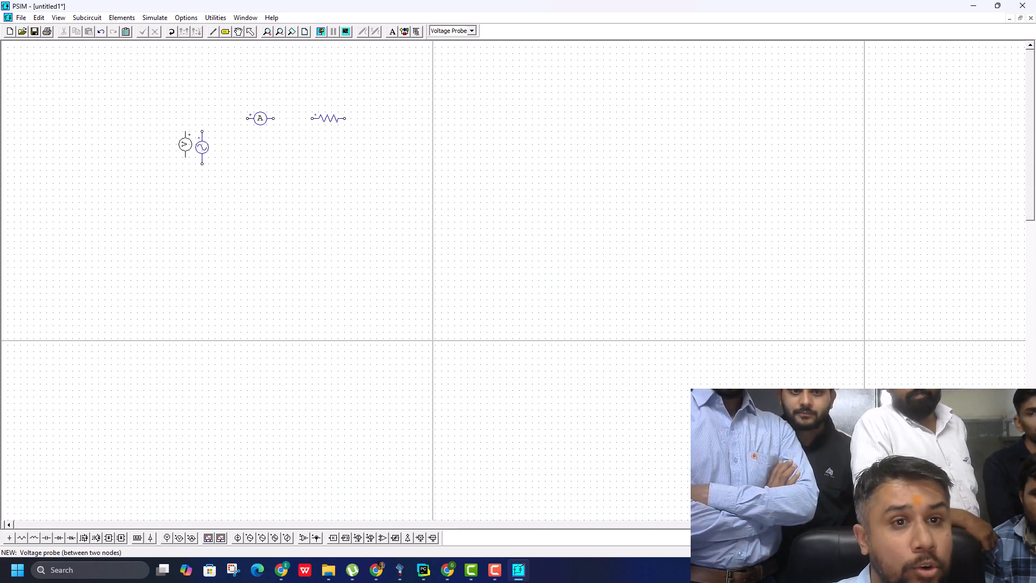
pyautogui.click(227, 148)
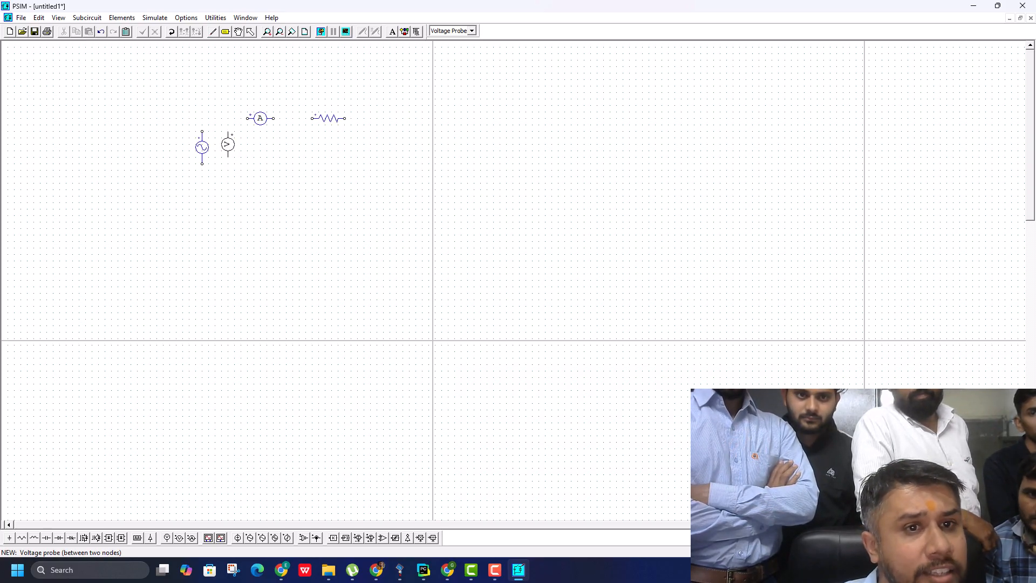
pyautogui.click(221, 144)
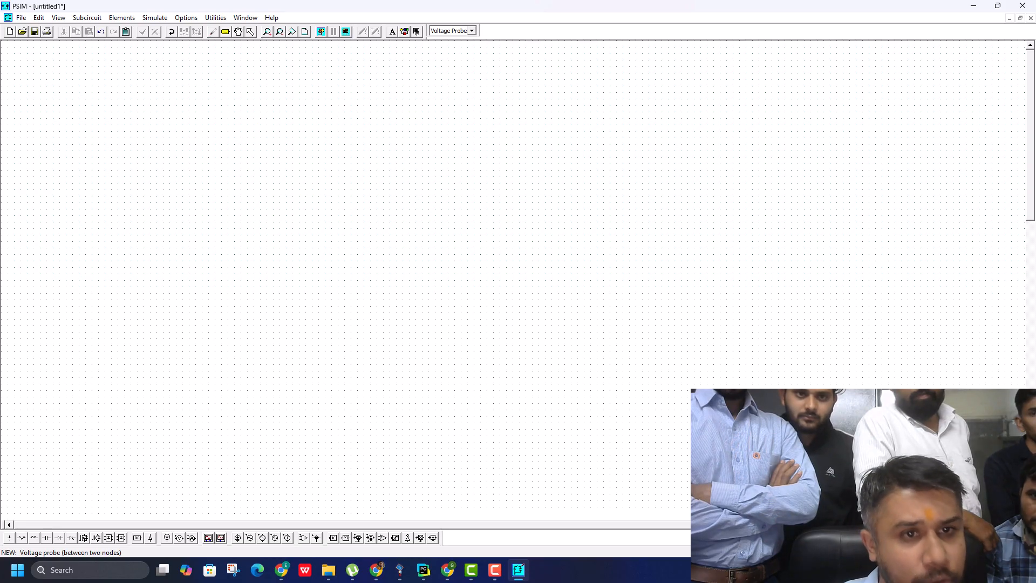
pyautogui.rightClick(243, 203)
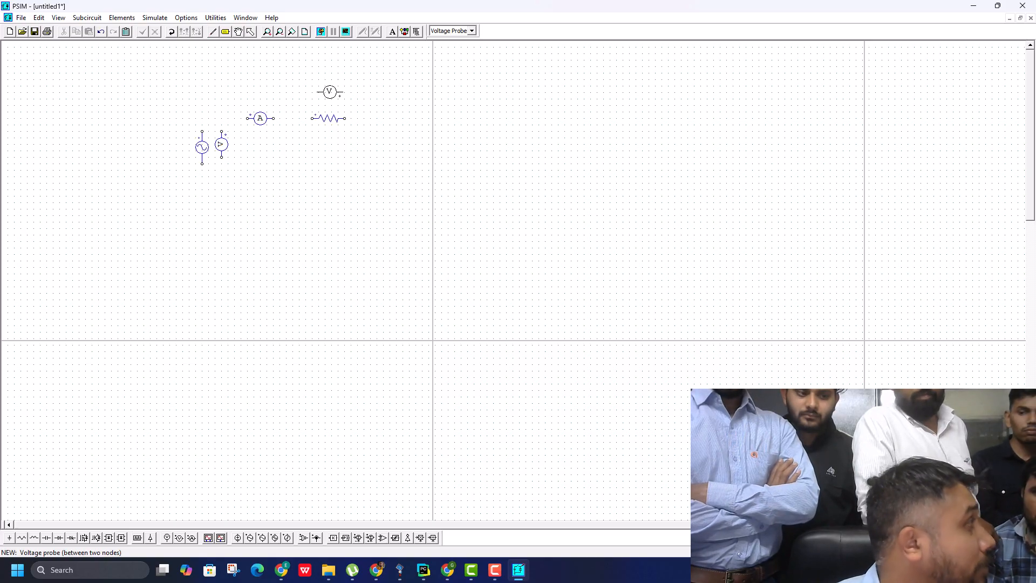
pyautogui.click(329, 92)
pyautogui.press('Escape')
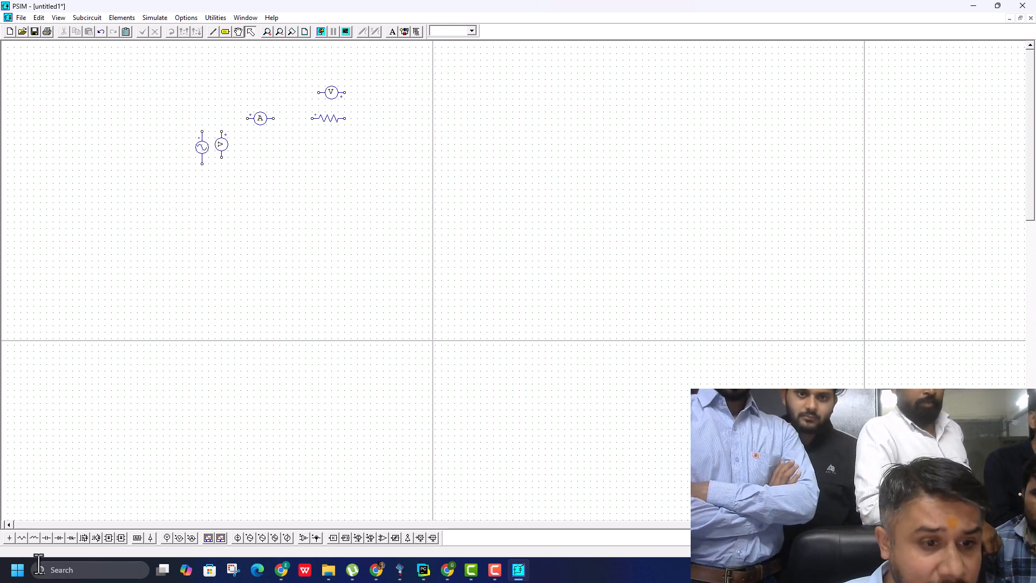
# Step: Place a ground element directly below the sinusoidal source
pyautogui.click(9, 537)
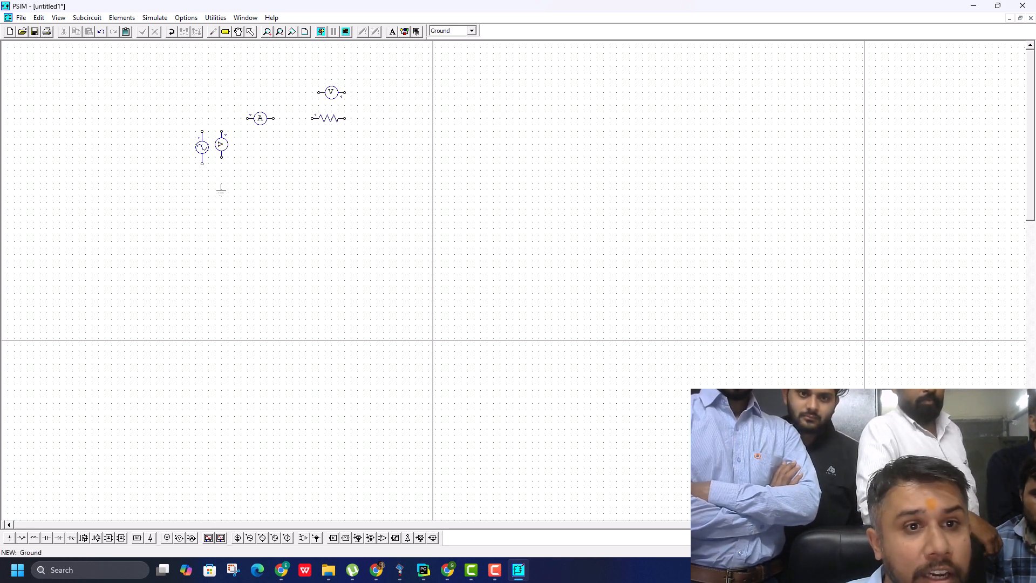
pyautogui.click(202, 194)
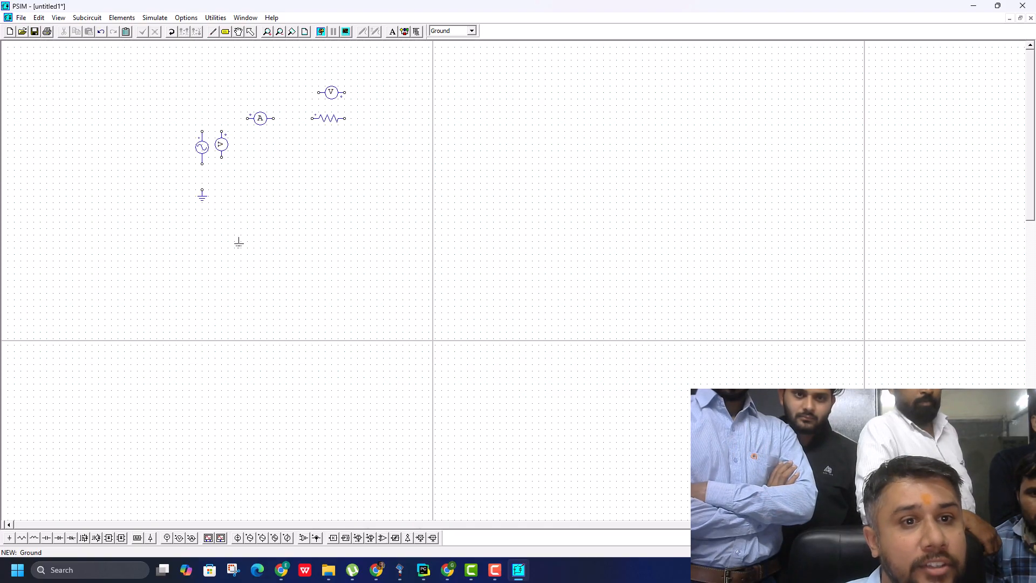
pyautogui.press('Escape')
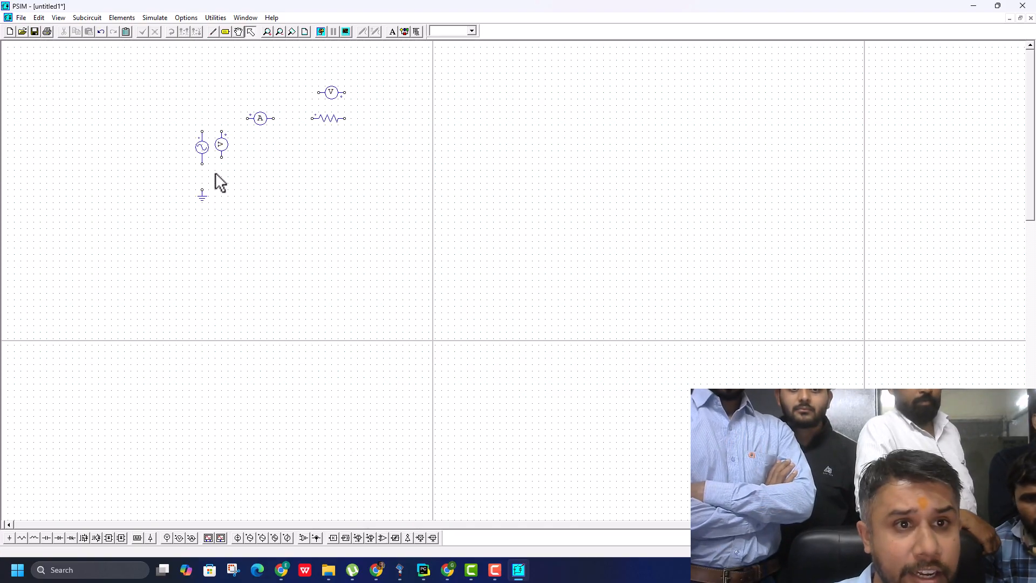
# Step: Wire the sine source, current probe and resistor in series, closing the loop back to the source's lower terminal
pyautogui.click(214, 34)
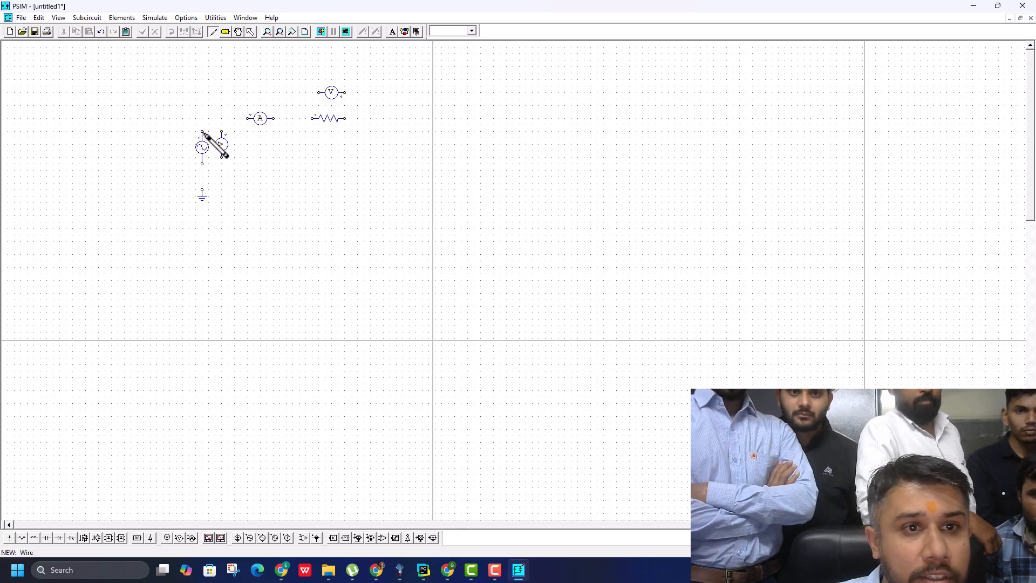
pyautogui.moveTo(202, 131); pyautogui.dragTo(244, 120)
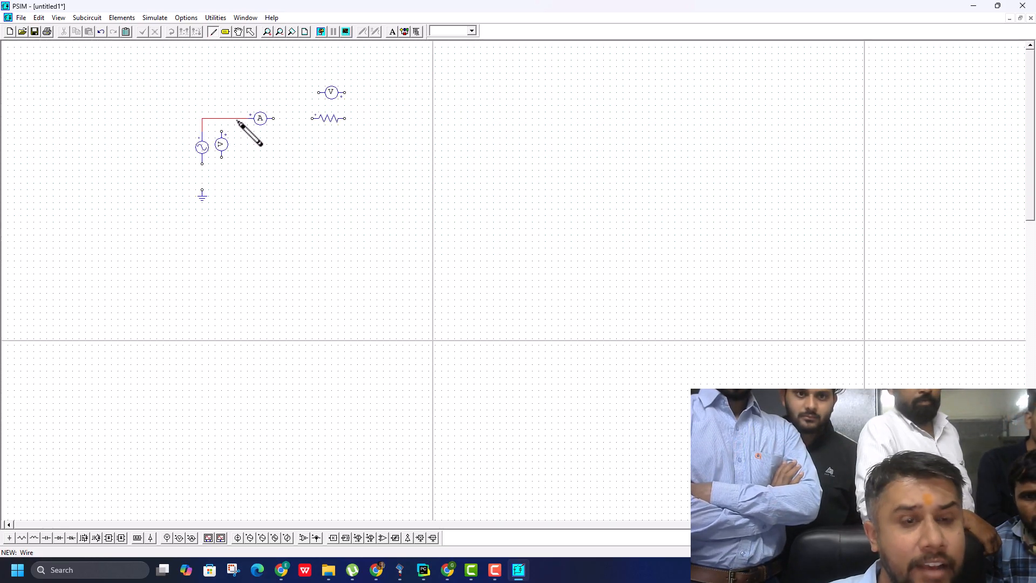
pyautogui.moveTo(273, 118); pyautogui.dragTo(314, 119)
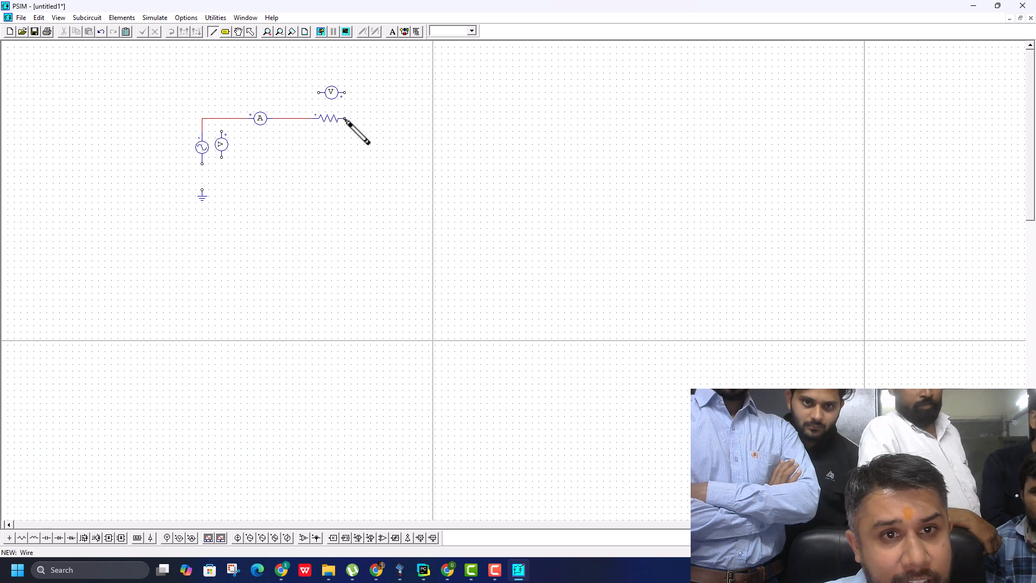
pyautogui.moveTo(345, 119)
pyautogui.mouseDown()
pyautogui.moveTo(367, 121)
pyautogui.moveTo(364, 177)
pyautogui.mouseUp()
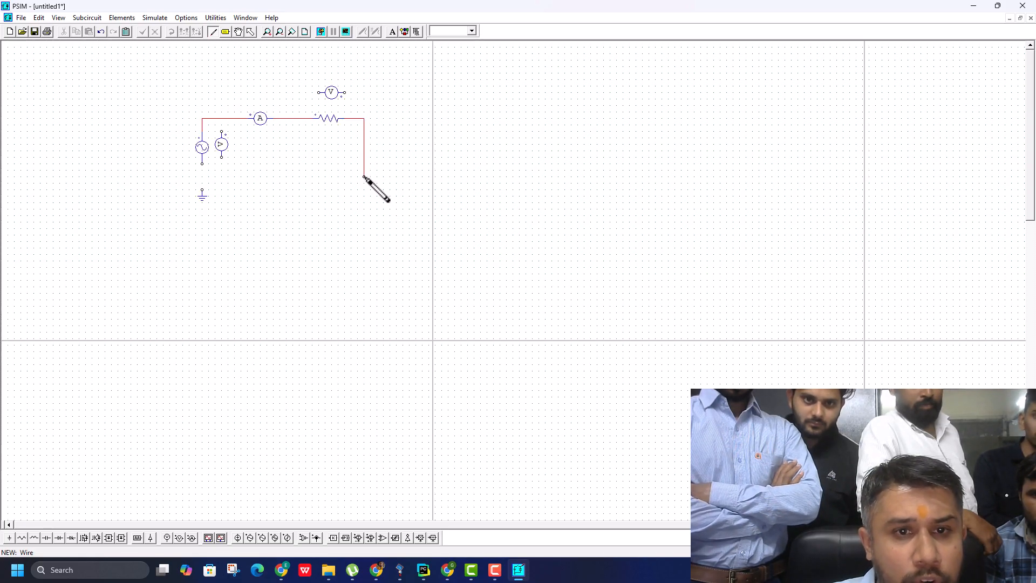
pyautogui.moveTo(364, 176)
pyautogui.mouseDown()
pyautogui.moveTo(206, 177)
pyautogui.moveTo(206, 165)
pyautogui.mouseUp()
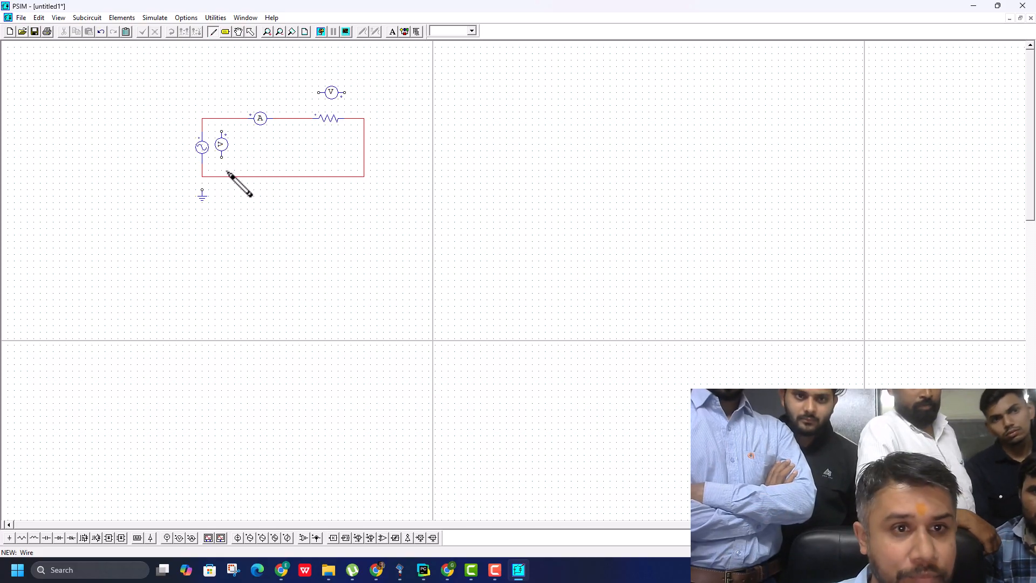
# Step: Wire the voltage probes across the source and the resistor, and connect the ground to the source's lower node
pyautogui.moveTo(223, 159); pyautogui.dragTo(222, 177)
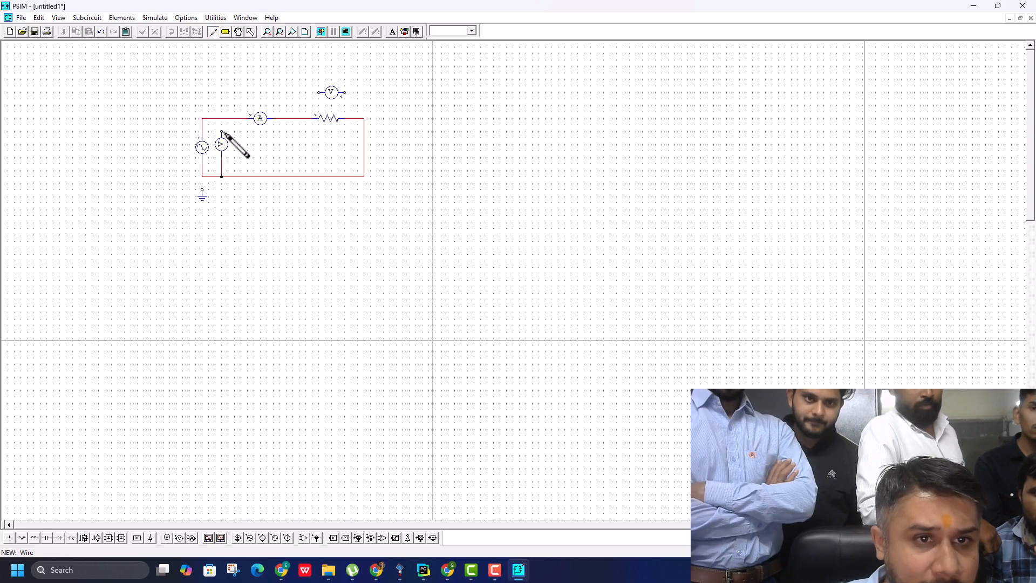
pyautogui.moveTo(223, 120); pyautogui.dragTo(222, 118)
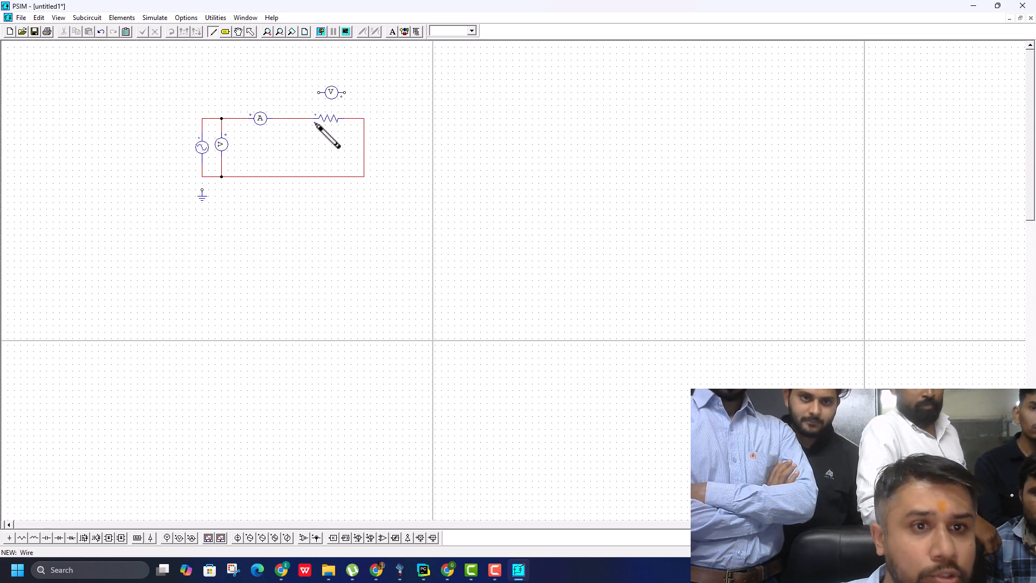
pyautogui.moveTo(305, 93); pyautogui.dragTo(300, 118)
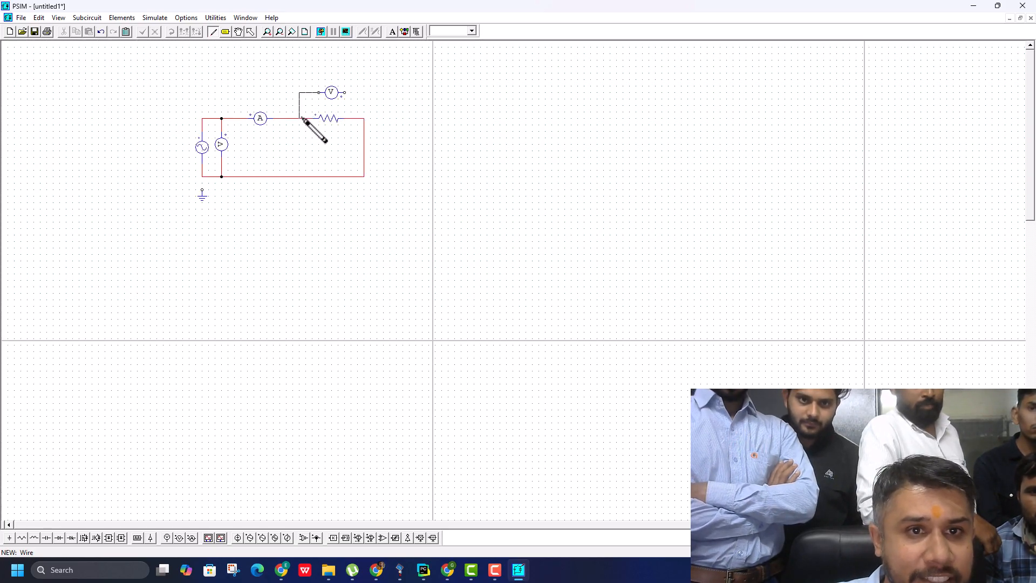
pyautogui.moveTo(353, 94); pyautogui.dragTo(357, 118)
pyautogui.moveTo(202, 188); pyautogui.dragTo(203, 180)
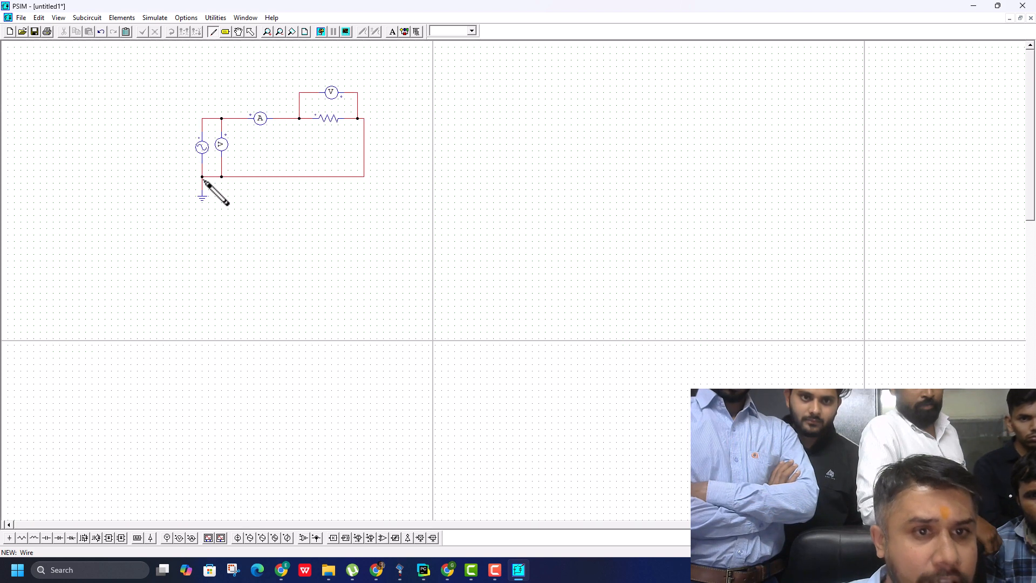
pyautogui.press('Escape')
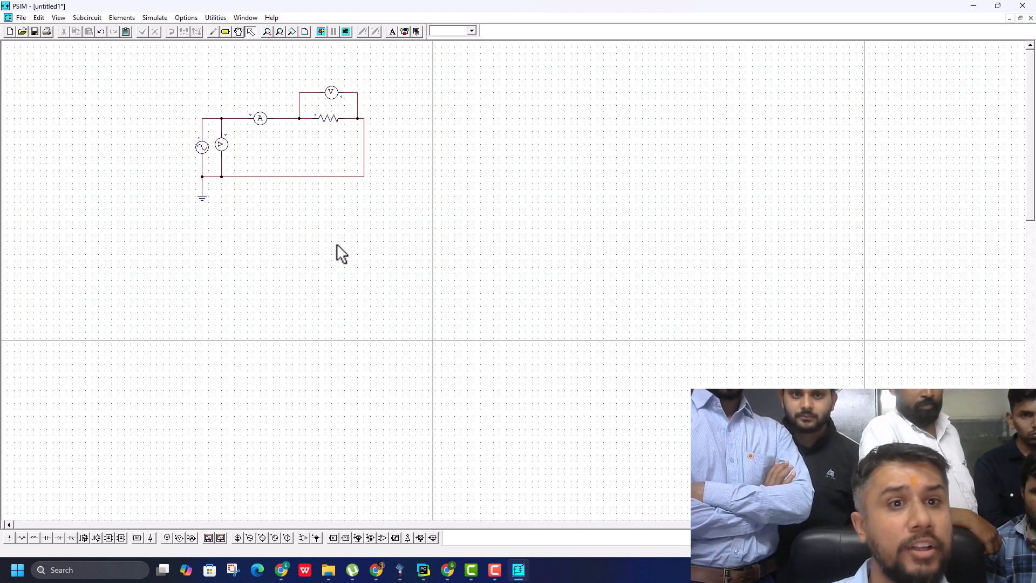
# Step: Name the sinusoidal source Vsource, set its peak amplitude to 230V, and display both parameters on the schematic
pyautogui.doubleClick(200, 152)
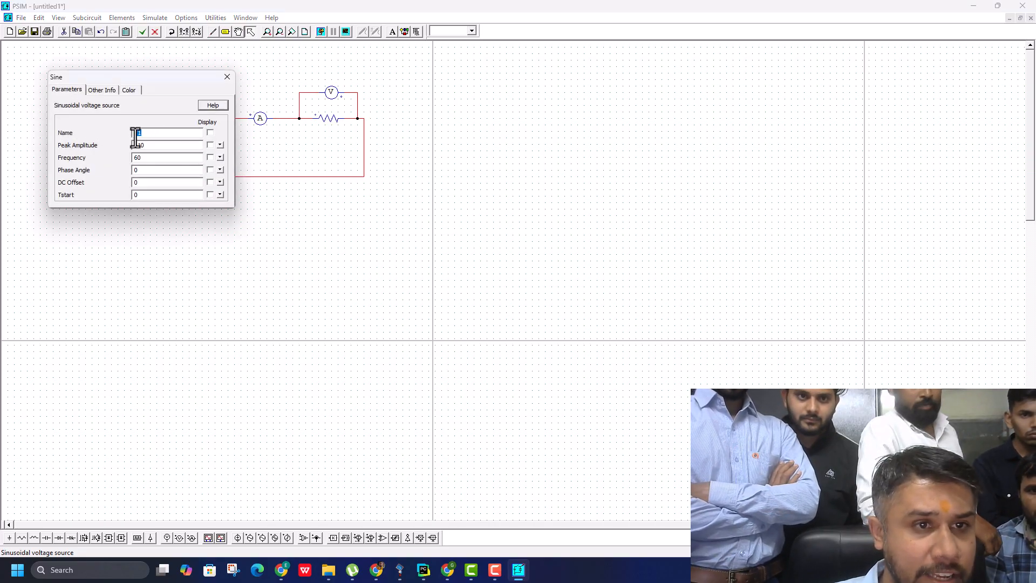
pyautogui.write('Vsource')
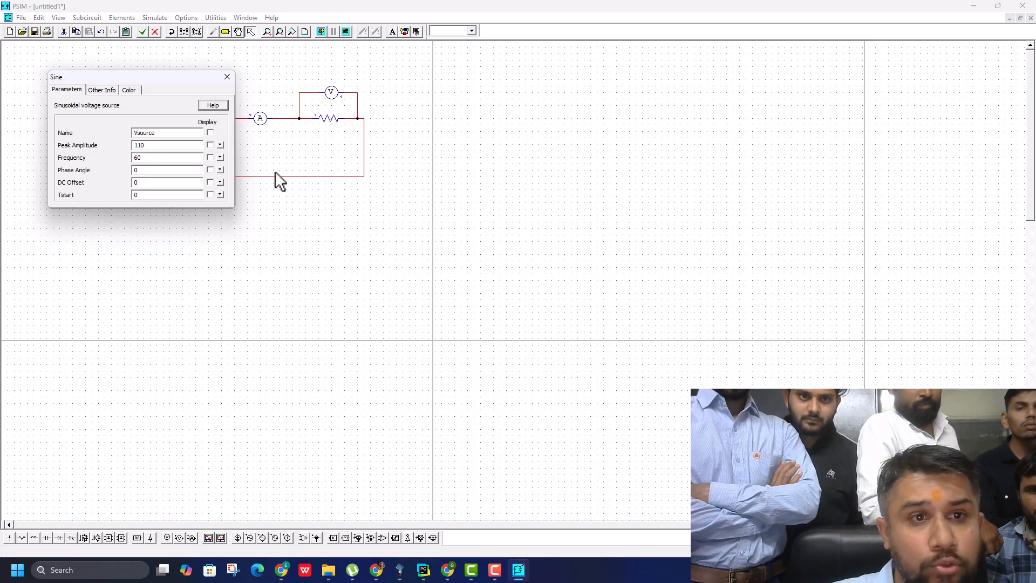
pyautogui.click(210, 132)
pyautogui.moveTo(173, 144); pyautogui.dragTo(131, 148)
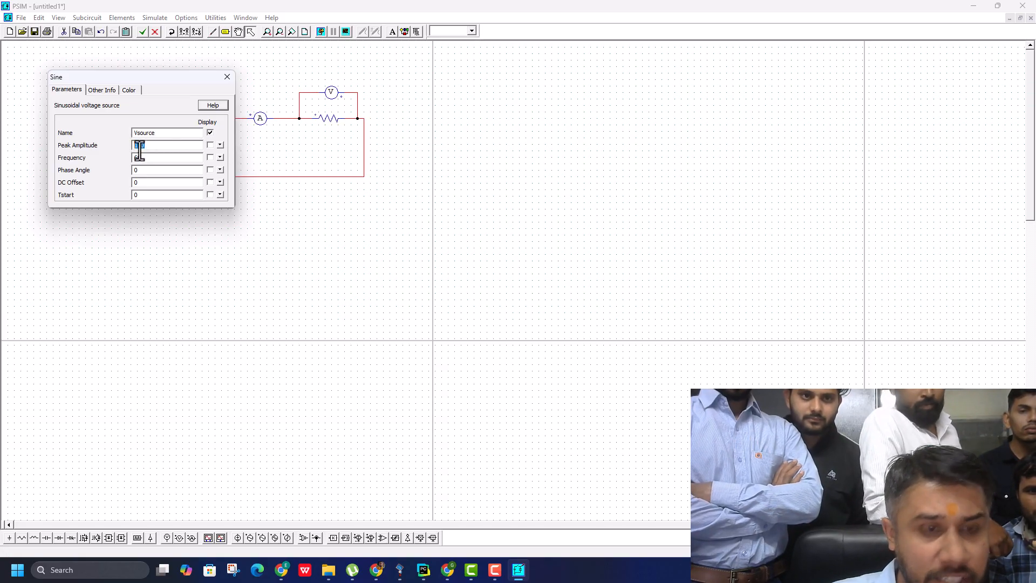
pyautogui.write('230')
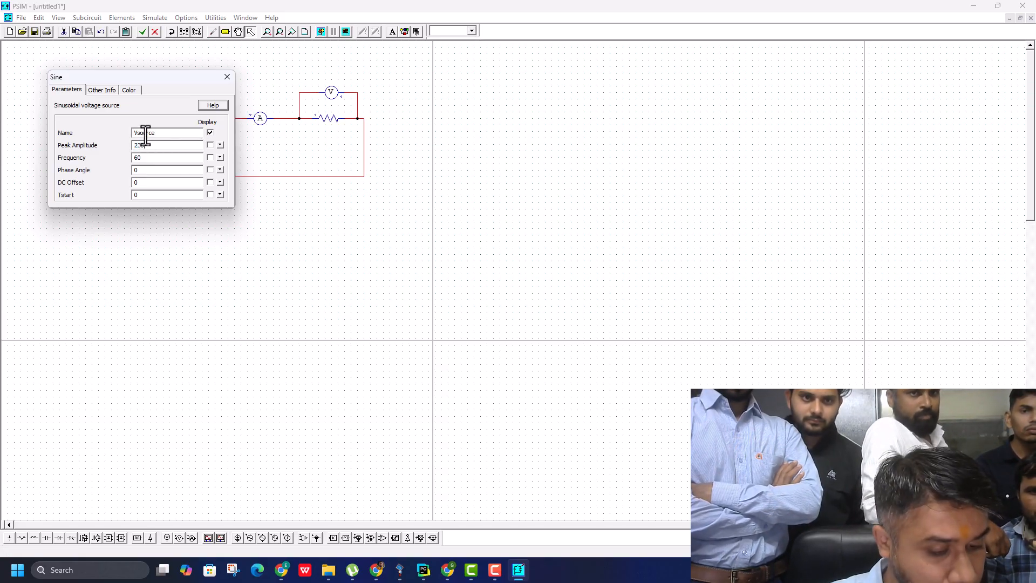
pyautogui.write('V')
pyautogui.click(210, 144)
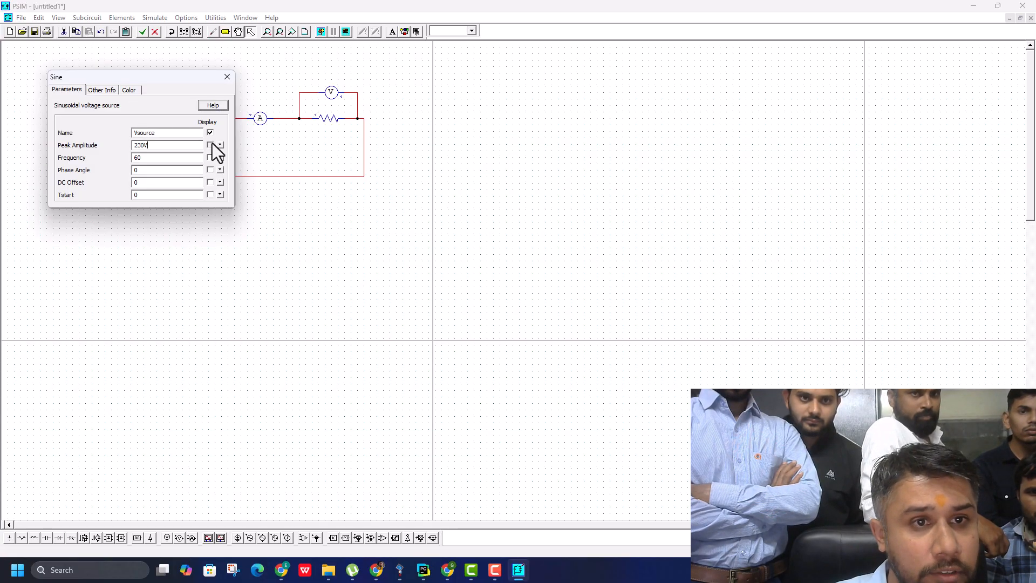
# Step: Set the sinusoidal source's frequency to 50Hz, display it on the schematic, and close the source's parameters
pyautogui.moveTo(147, 158); pyautogui.dragTo(108, 160)
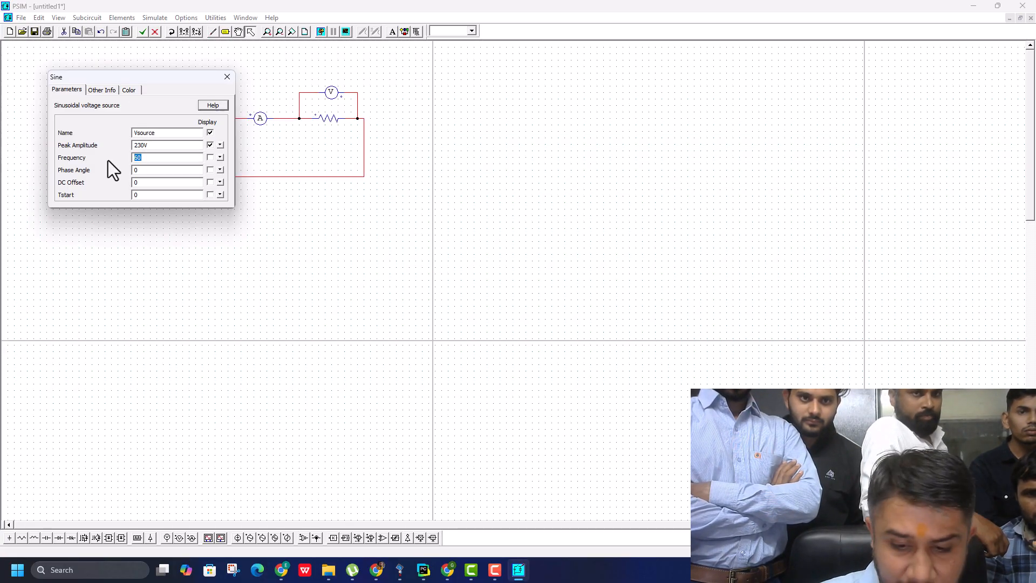
pyautogui.write('50Hz')
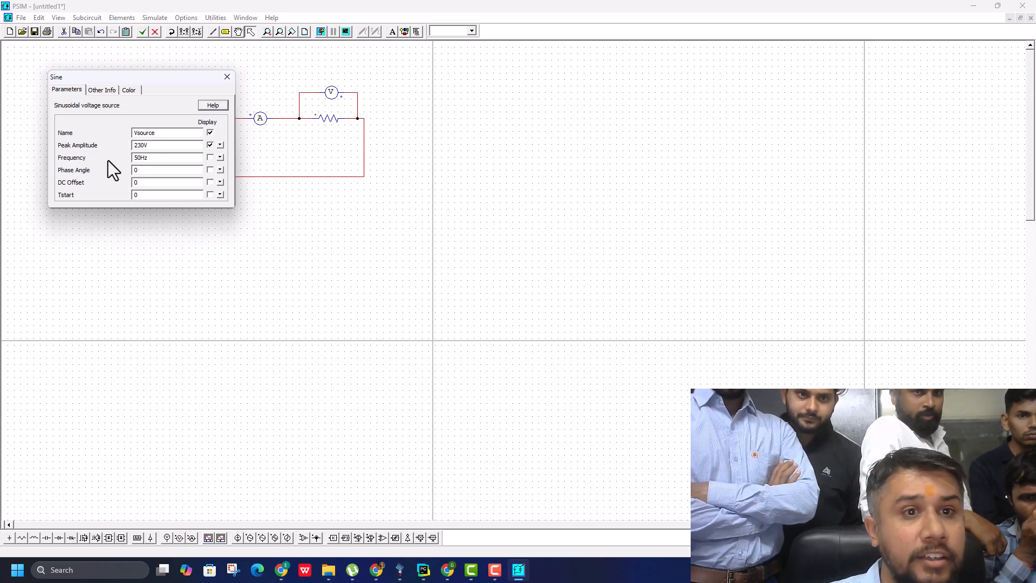
pyautogui.click(228, 77)
# Step: Arrange the sinusoidal source's Vsource, 230V and 50Hz labels in a stack on the left side of its symbol
pyautogui.doubleClick(187, 148)
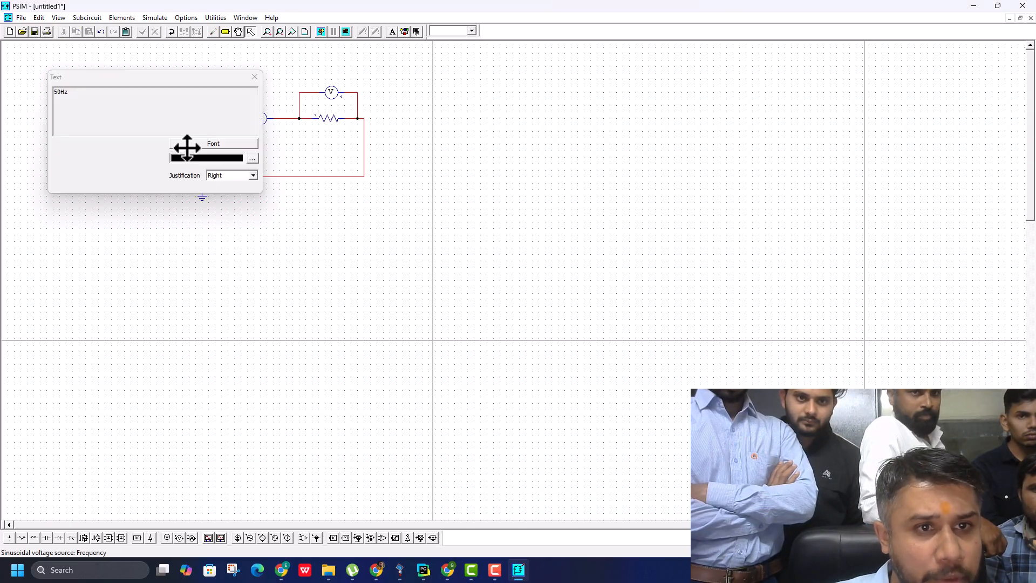
pyautogui.click(255, 76)
pyautogui.moveTo(182, 146); pyautogui.dragTo(189, 167)
pyautogui.click(219, 145)
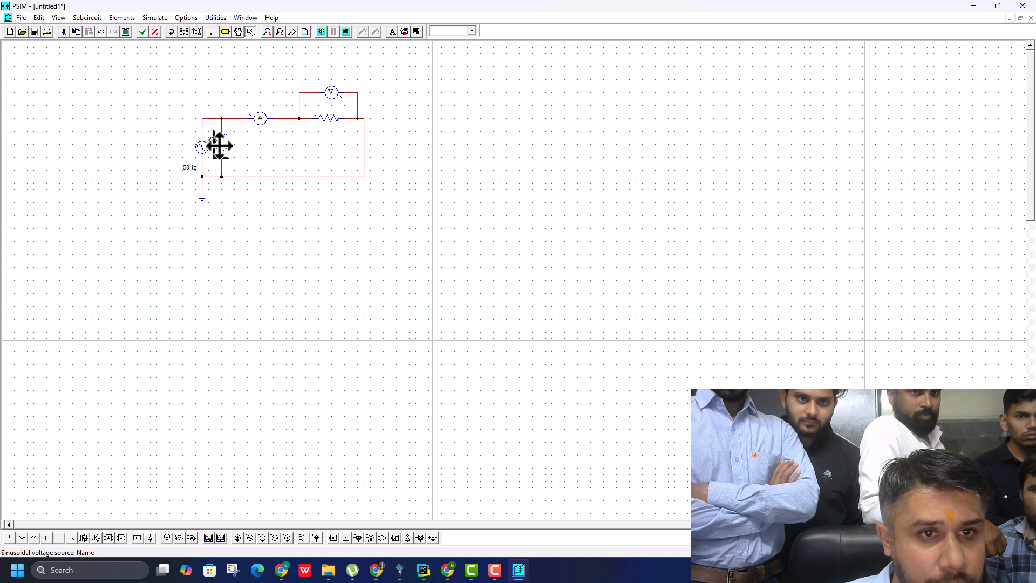
pyautogui.click(261, 173)
pyautogui.moveTo(216, 144); pyautogui.dragTo(180, 155)
pyautogui.click(259, 167)
pyautogui.click(219, 150)
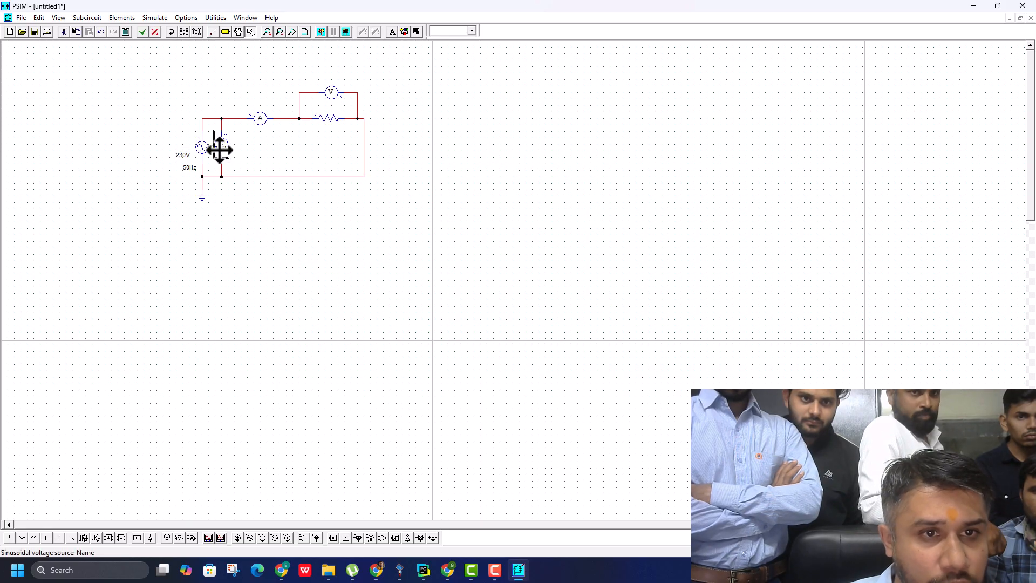
pyautogui.moveTo(227, 146); pyautogui.dragTo(185, 148)
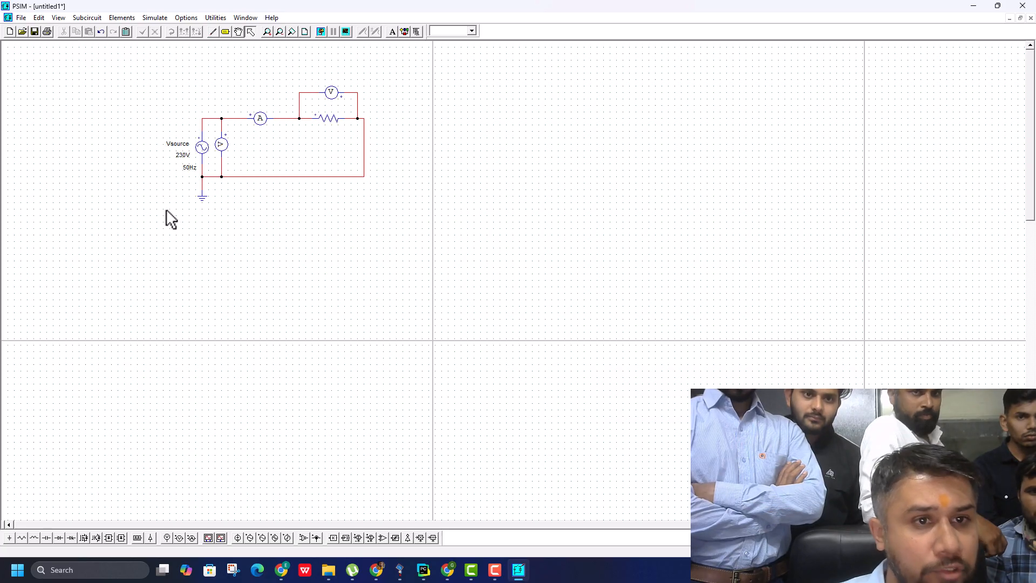
# Step: Name the voltage probe across the source V1, display its name on the schematic, and place the label just right of the probe
pyautogui.doubleClick(225, 145)
pyautogui.click(153, 132)
pyautogui.press('BackSpace')
pyautogui.press('BackSpace')
pyautogui.write('source')
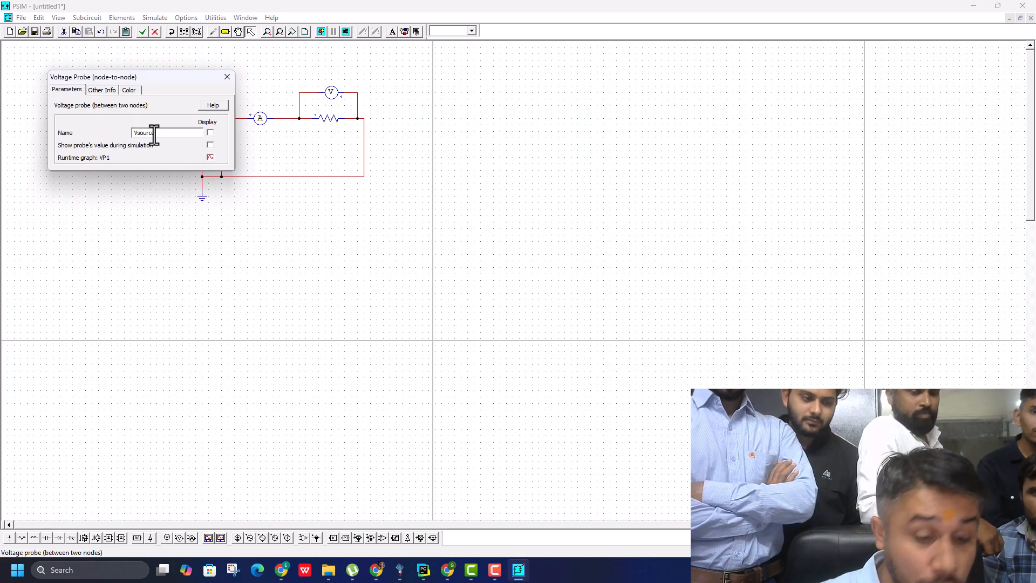
pyautogui.press('BackSpace')
pyautogui.press('BackSpace')
pyautogui.press('BackSpace')
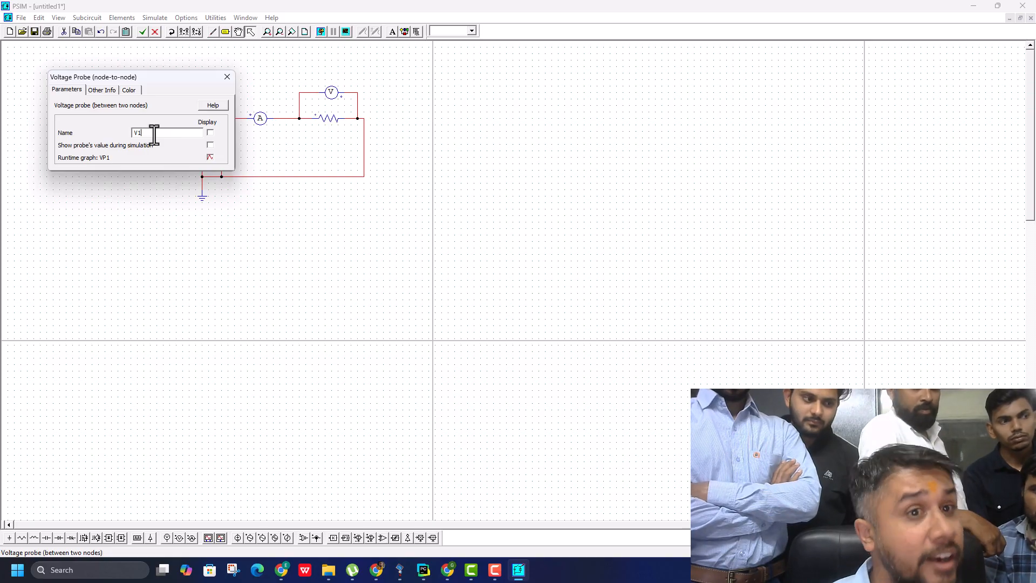
pyautogui.click(210, 133)
pyautogui.click(289, 241)
pyautogui.moveTo(230, 144); pyautogui.dragTo(235, 144)
pyautogui.click(293, 234)
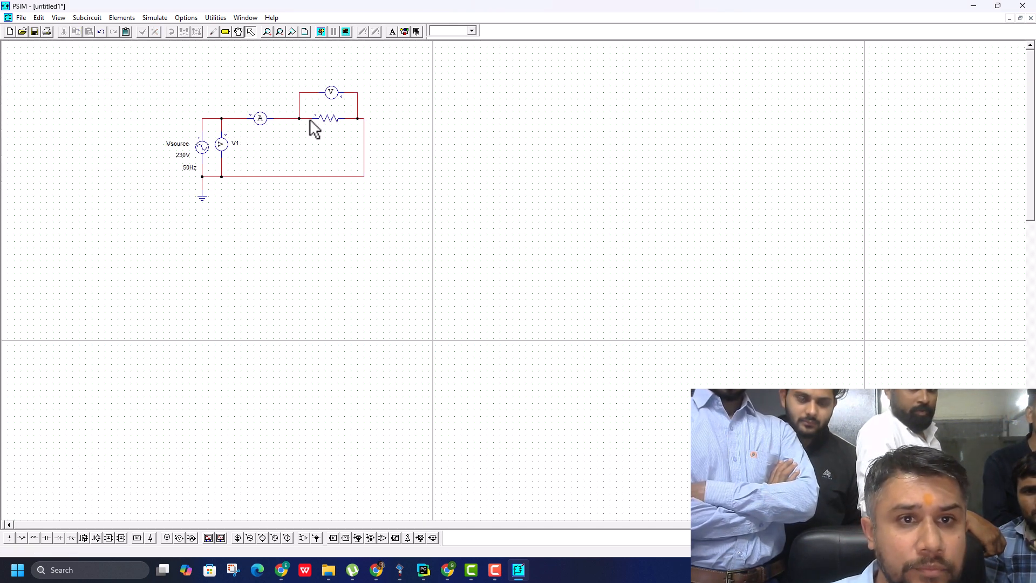
# Step: Set the resistor's resistance to 10, display its name R1 and resistance, and place both labels below the symbol
pyautogui.doubleClick(330, 119)
pyautogui.click(167, 133)
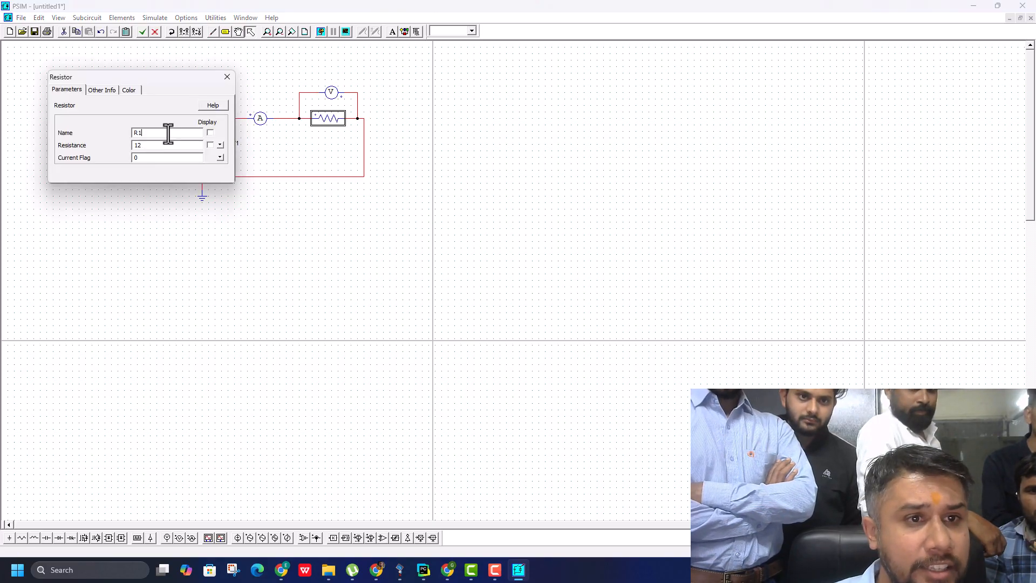
pyautogui.click(210, 133)
pyautogui.click(145, 148)
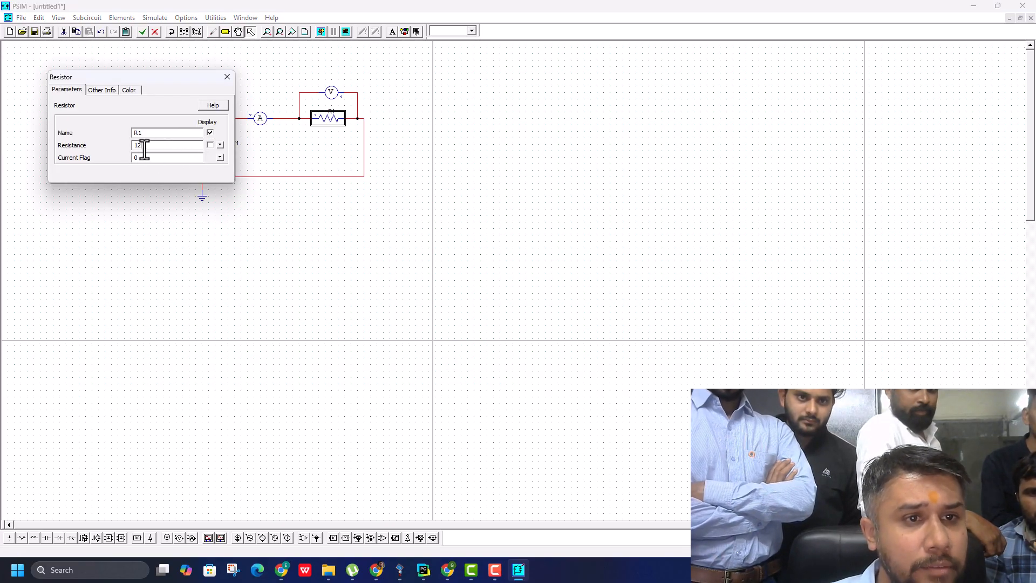
pyautogui.click(210, 144)
pyautogui.click(227, 77)
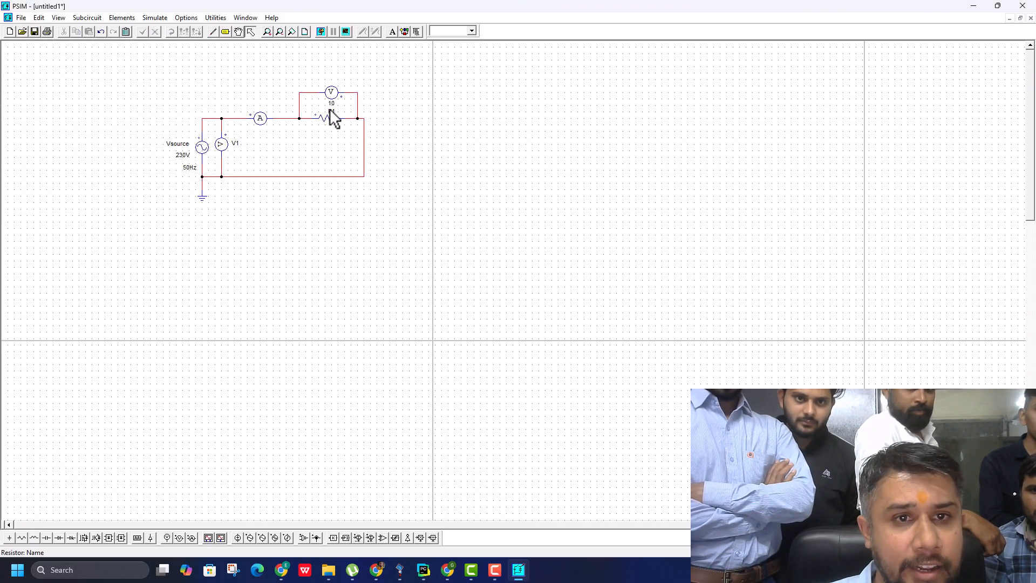
pyautogui.moveTo(331, 111); pyautogui.dragTo(323, 138)
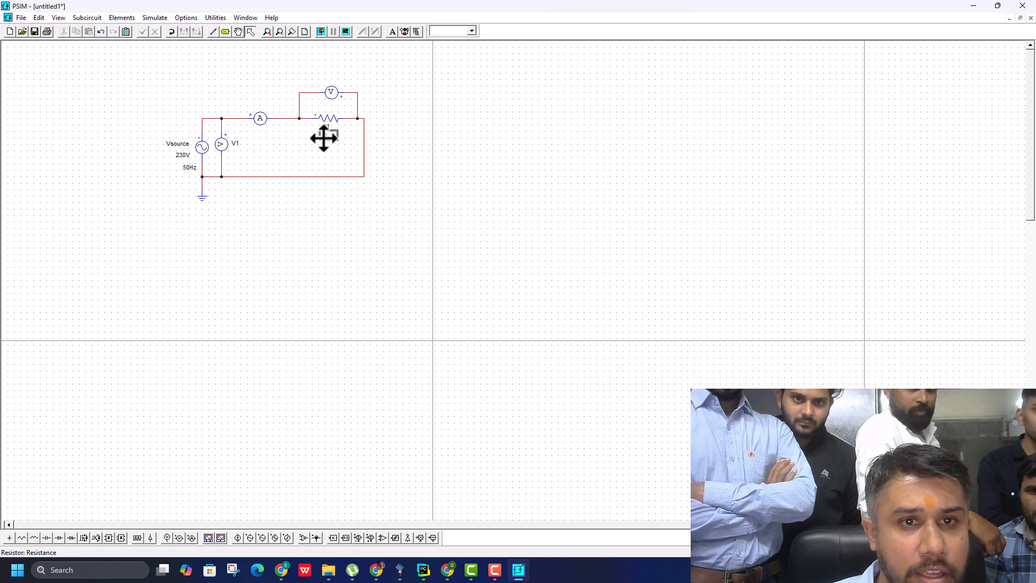
# Step: Add the ohm unit to R1's resistance so it reads 10ohm, and close its parameters
pyautogui.doubleClick(330, 126)
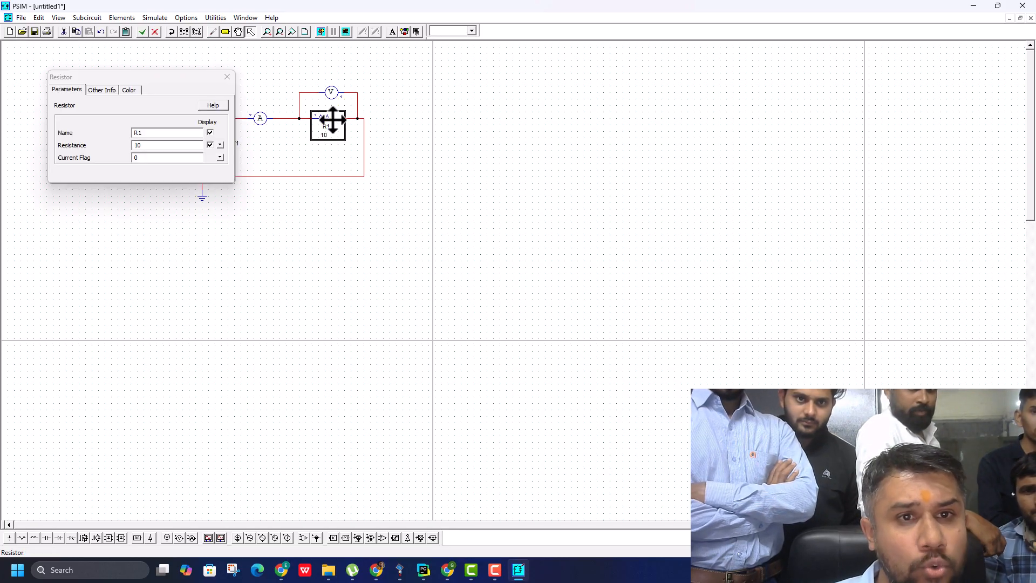
pyautogui.click(170, 144)
pyautogui.write('ohm')
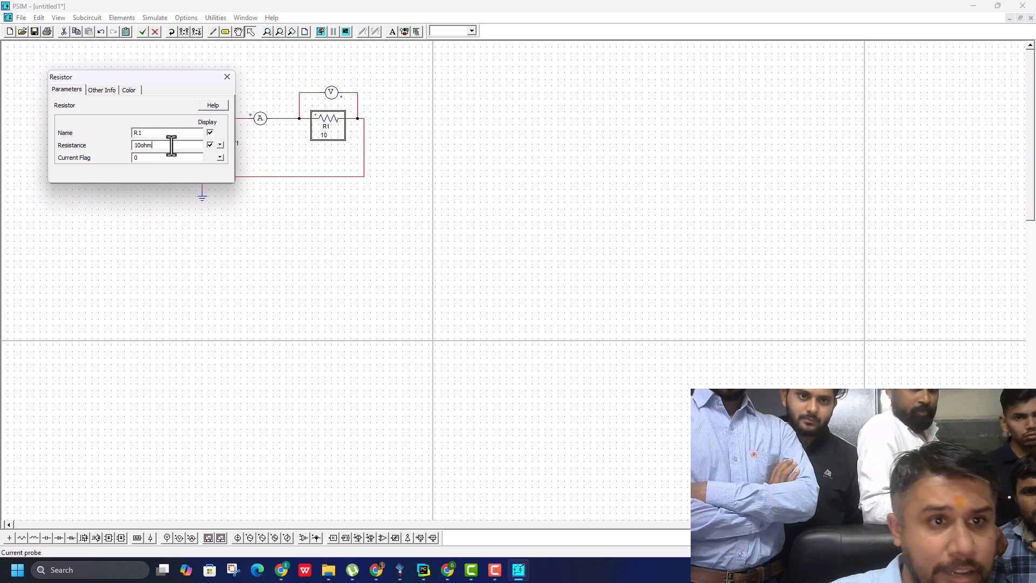
pyautogui.click(226, 76)
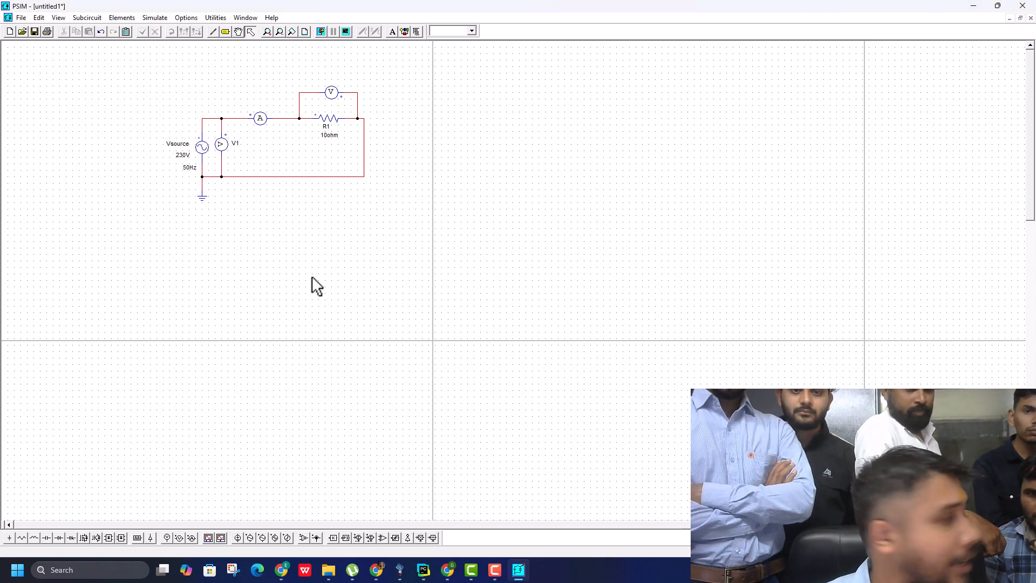
# Step: Name the voltage probe across the resistor Vdrop, display its name, and place the label above the probe
pyautogui.doubleClick(331, 91)
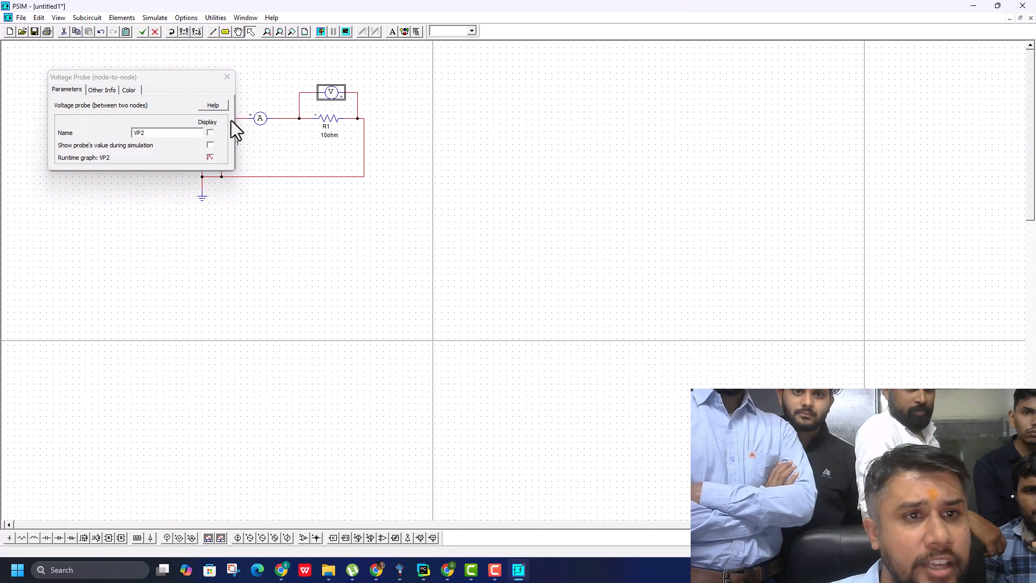
pyautogui.click(166, 133)
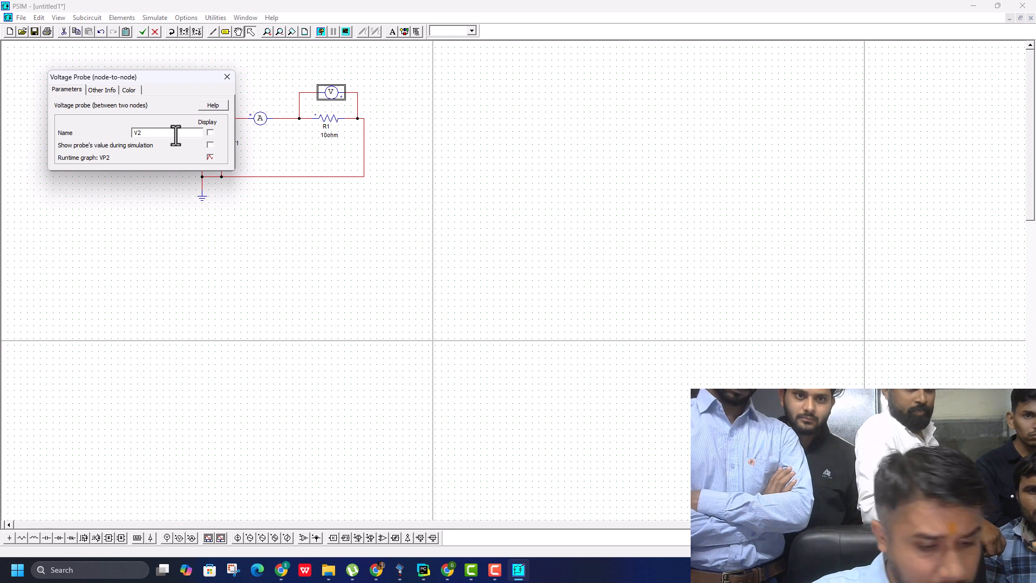
pyautogui.write('drop')
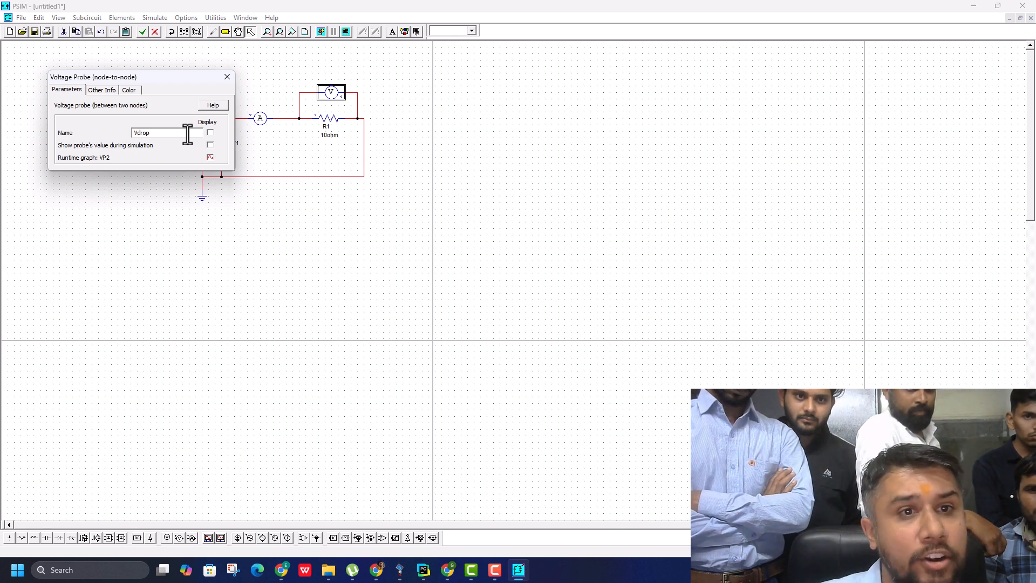
pyautogui.click(209, 132)
pyautogui.click(232, 77)
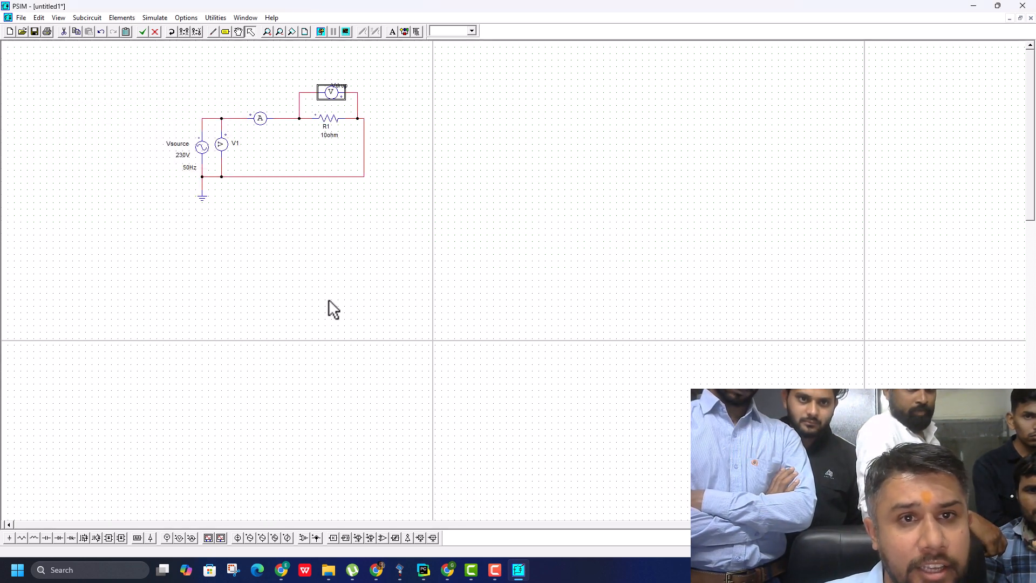
pyautogui.click(340, 83)
pyautogui.moveTo(340, 84); pyautogui.dragTo(338, 79)
pyautogui.click(332, 218)
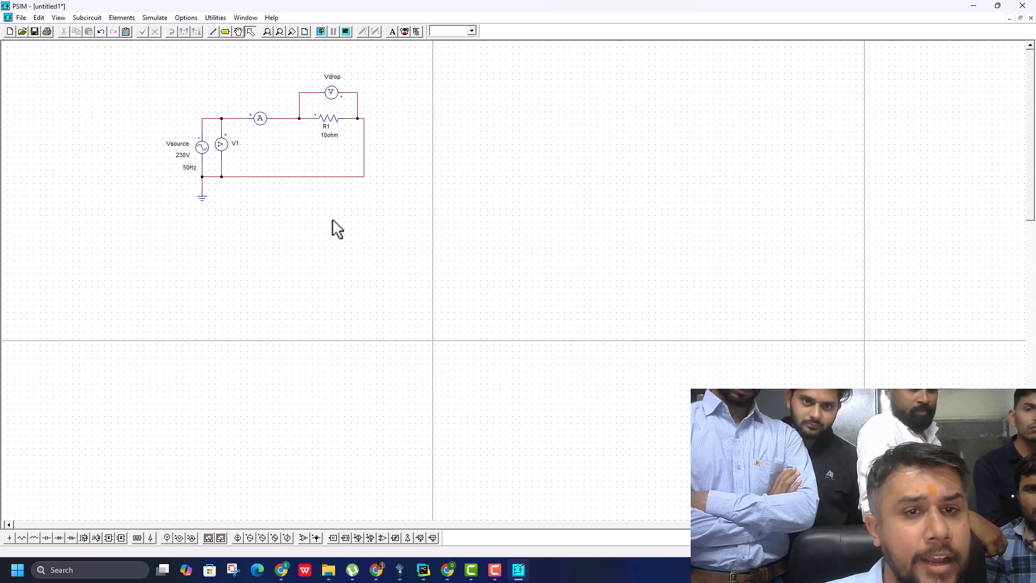
# Step: Name the current probe Iload, display its name on the schematic, and place the label below the probe
pyautogui.doubleClick(263, 118)
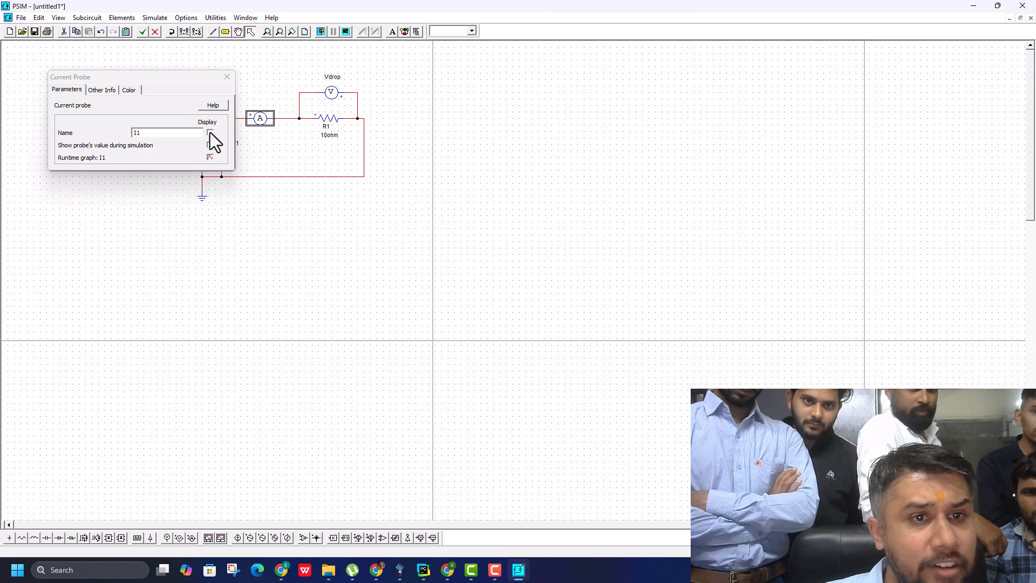
pyautogui.click(210, 132)
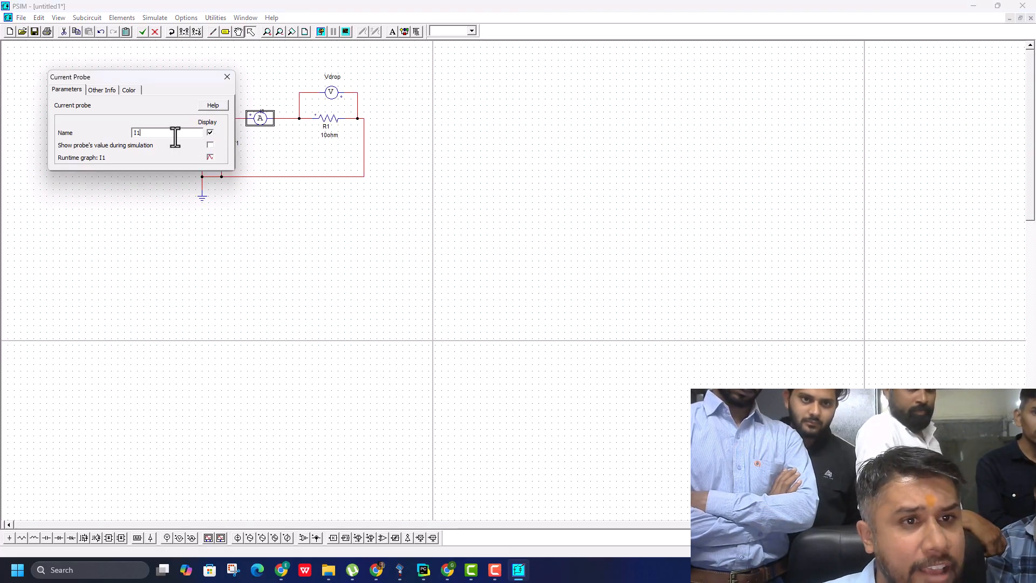
pyautogui.write('d')
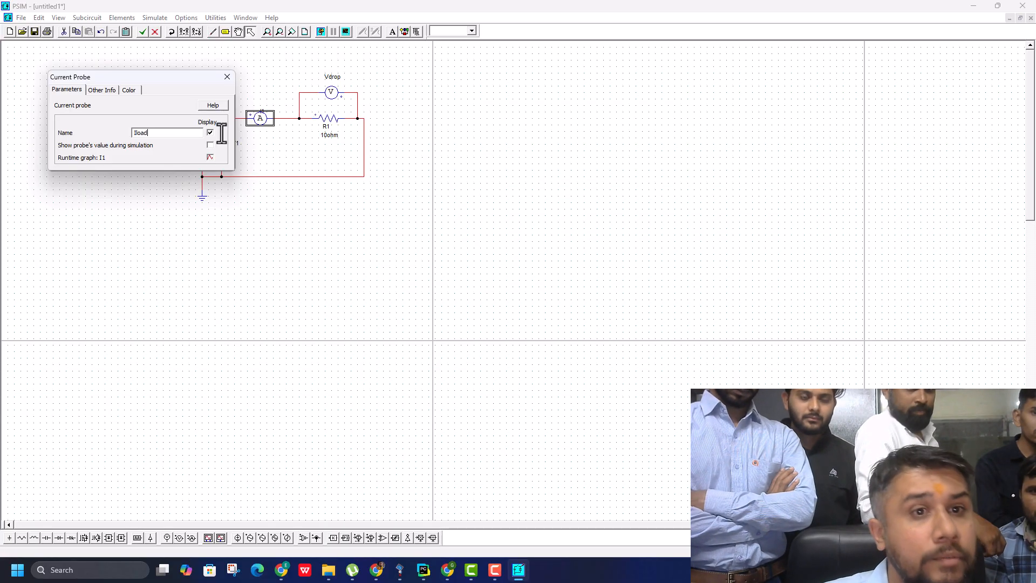
pyautogui.click(238, 253)
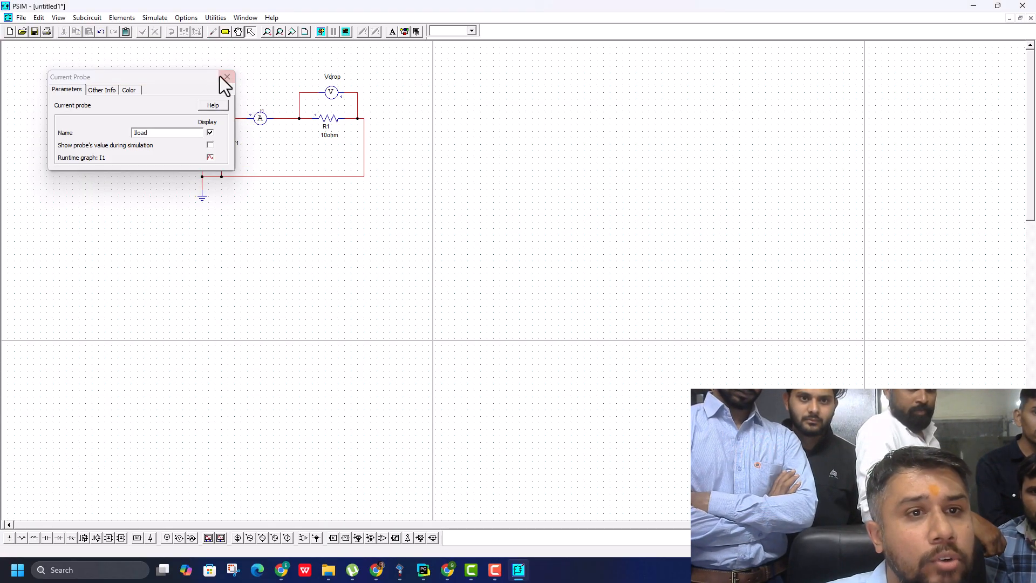
pyautogui.click(210, 133)
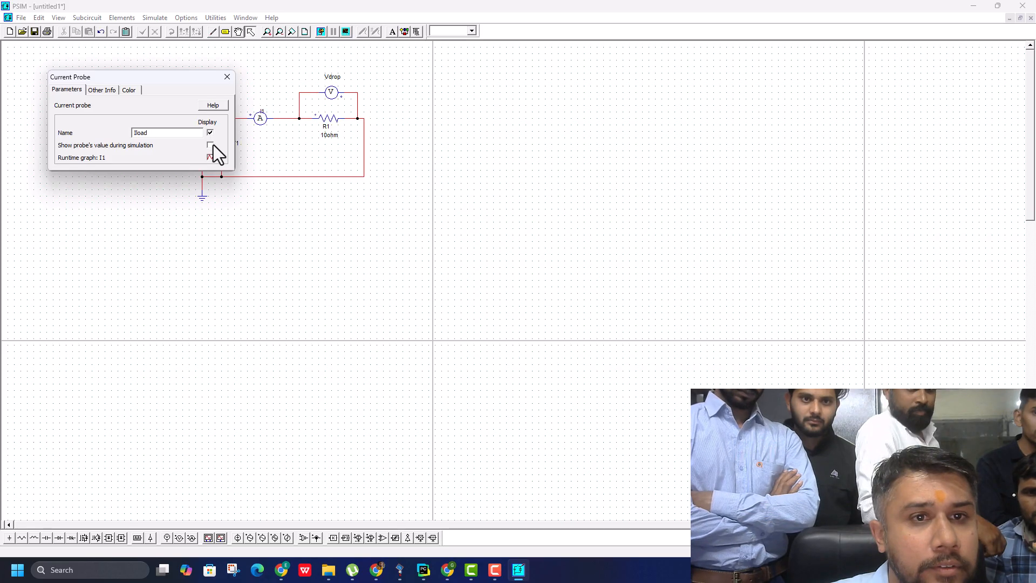
pyautogui.click(227, 77)
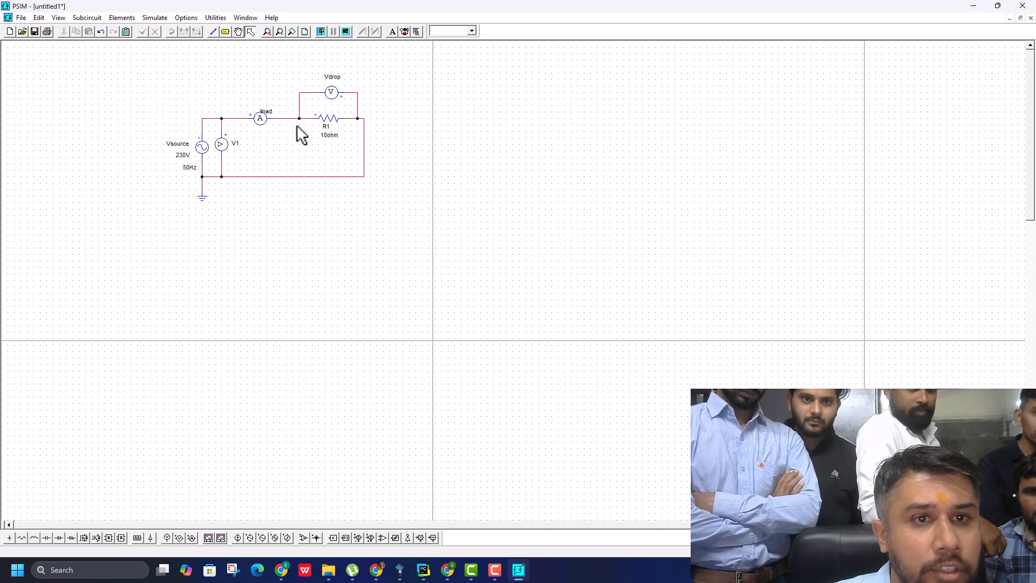
pyautogui.moveTo(265, 117); pyautogui.dragTo(264, 98)
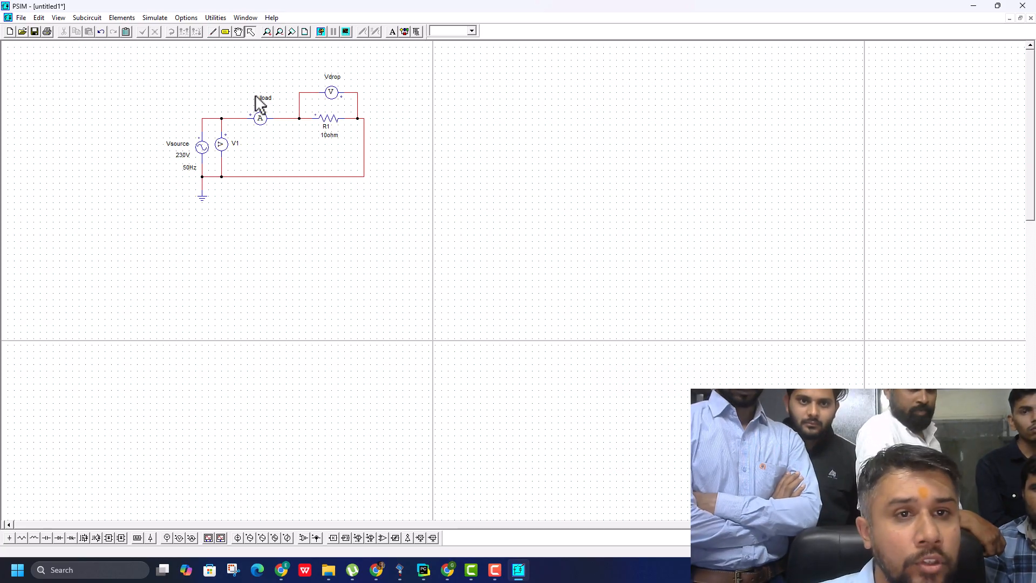
pyautogui.moveTo(267, 99); pyautogui.dragTo(266, 139)
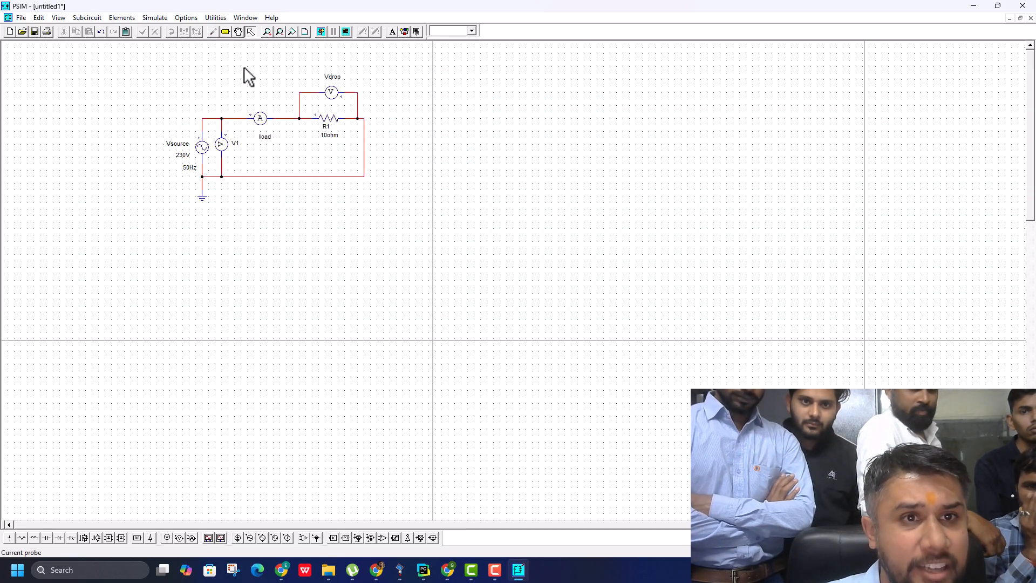
# Step: Add a simulation control above the source with a total time of 0.02, keeping the 1E-005 time step
pyautogui.click(151, 18)
pyautogui.click(172, 32)
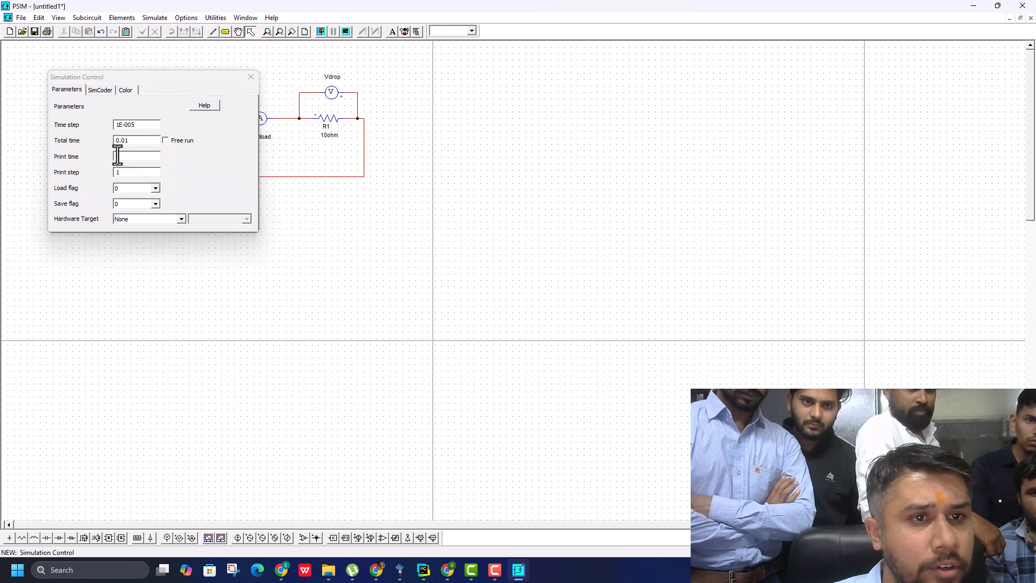
pyautogui.click(132, 141)
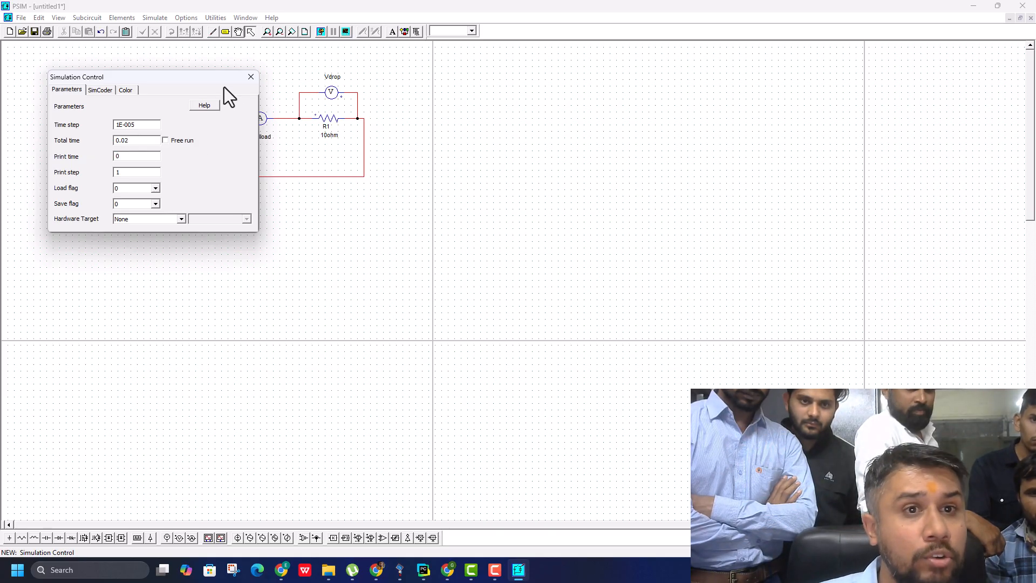
pyautogui.click(250, 77)
# Step: Run the simulation and plot Iload, V1 and Vdrop in Simview, enlarging the waveform display to full screen
pyautogui.click(322, 31)
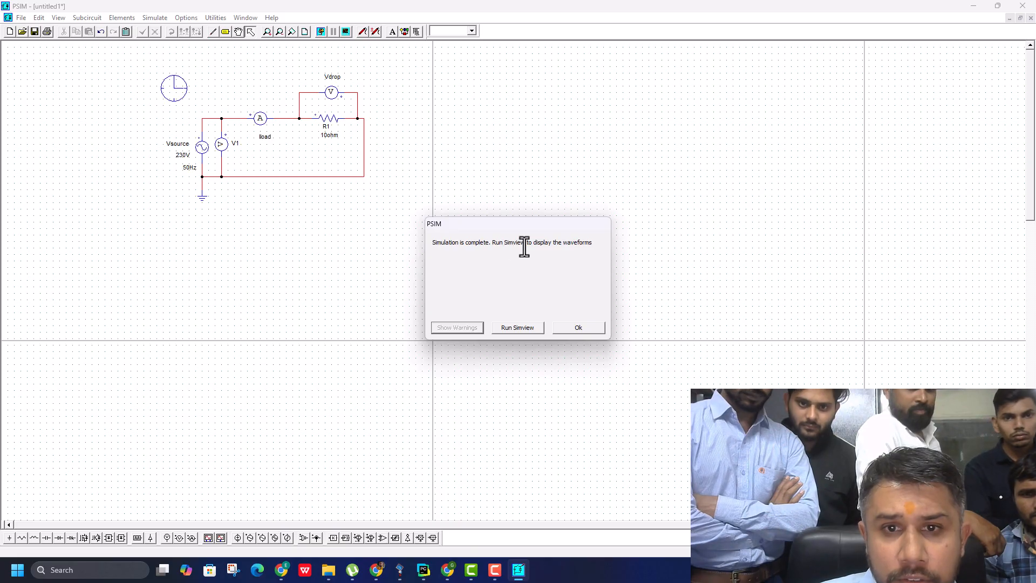
pyautogui.click(519, 327)
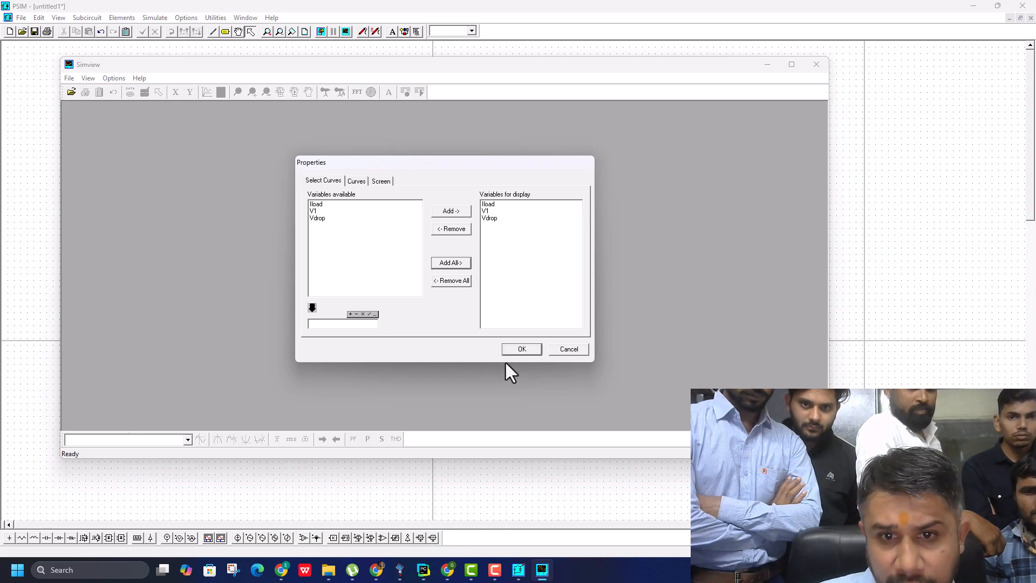
pyautogui.click(522, 350)
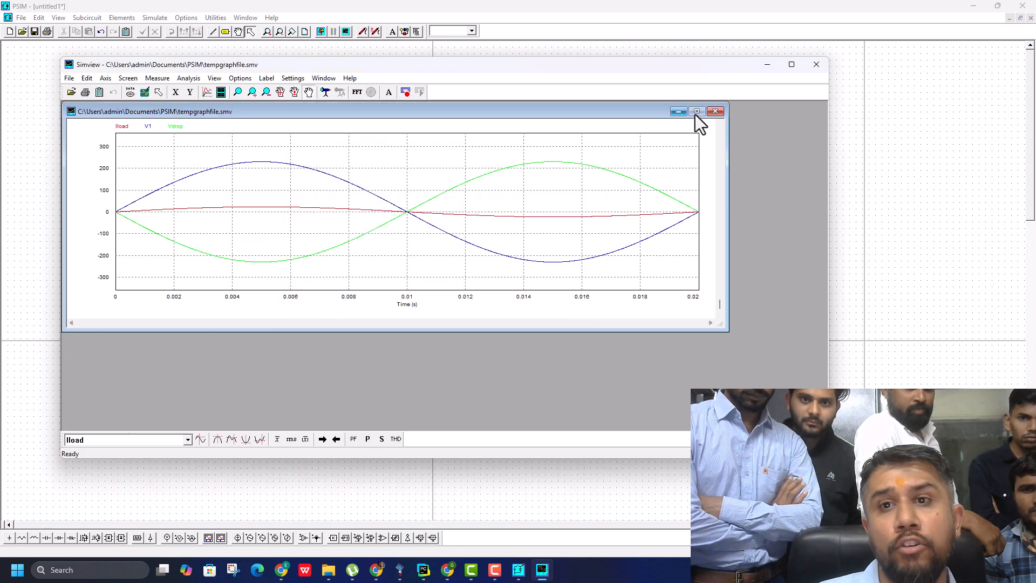
pyautogui.click(694, 114)
pyautogui.click(787, 64)
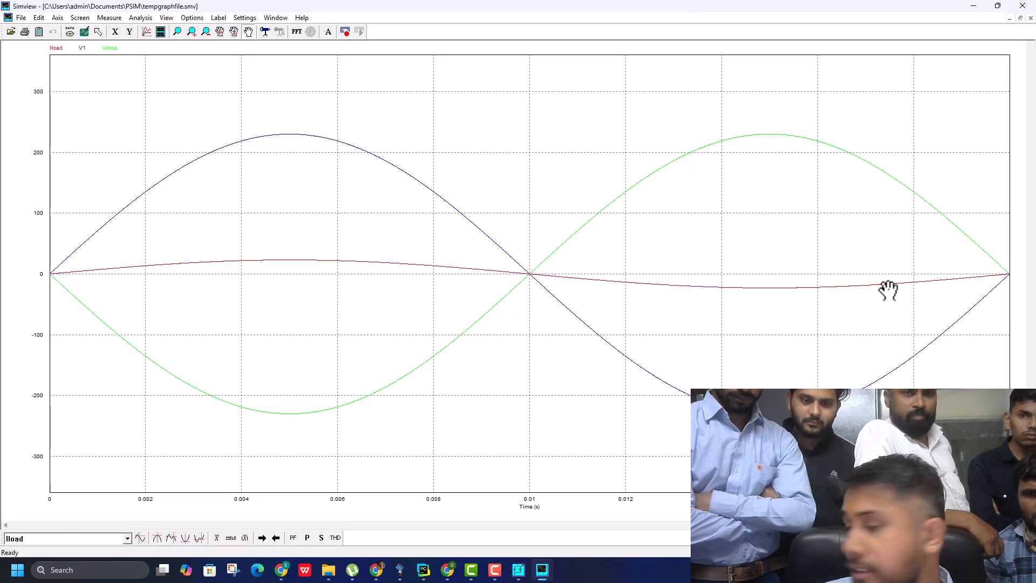
# Step: Close the combined waveform display, rerun the simulation, and plot only V1 in Simview at full-screen size
pyautogui.click(1023, 5)
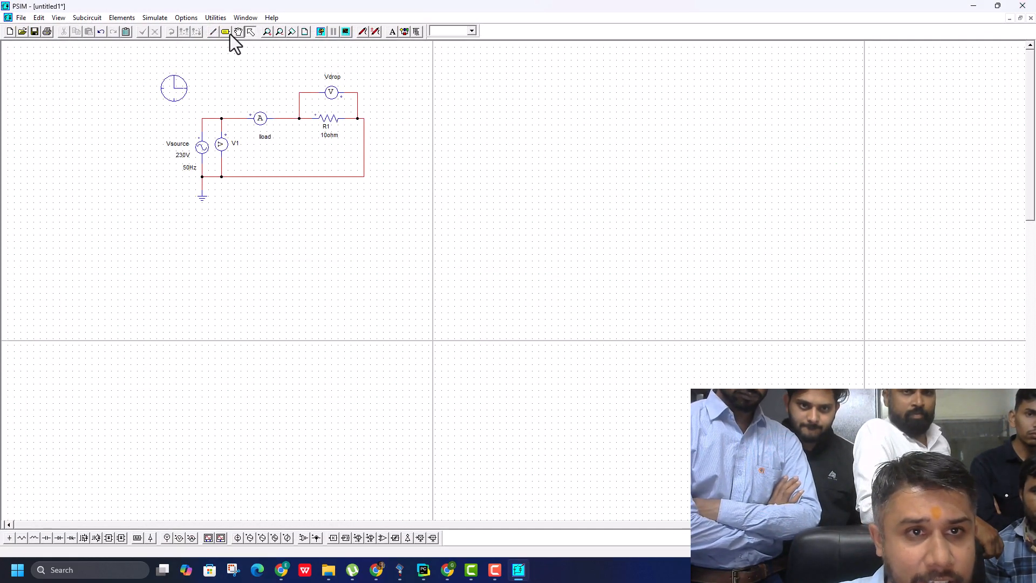
pyautogui.click(322, 32)
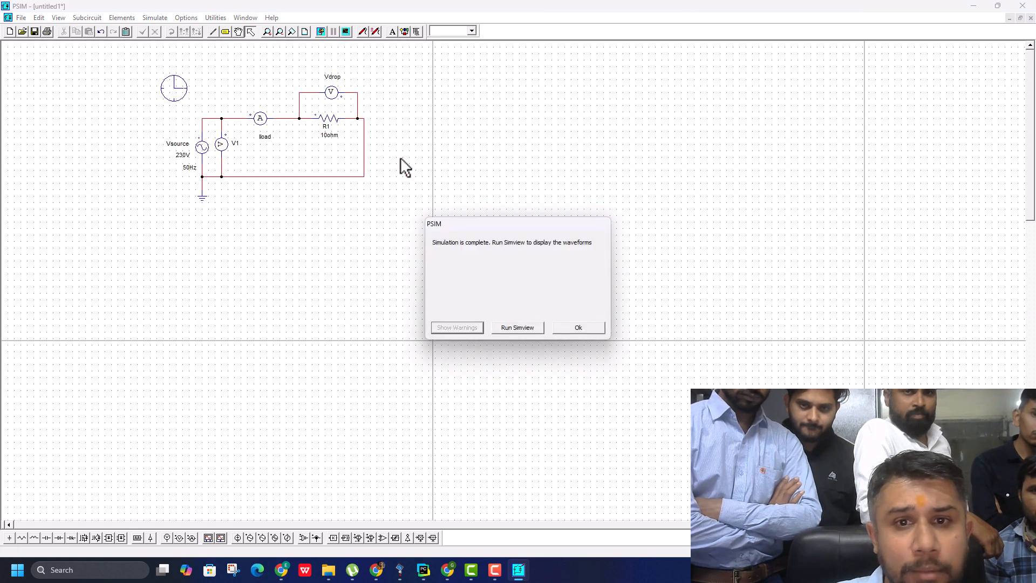
pyautogui.click(517, 332)
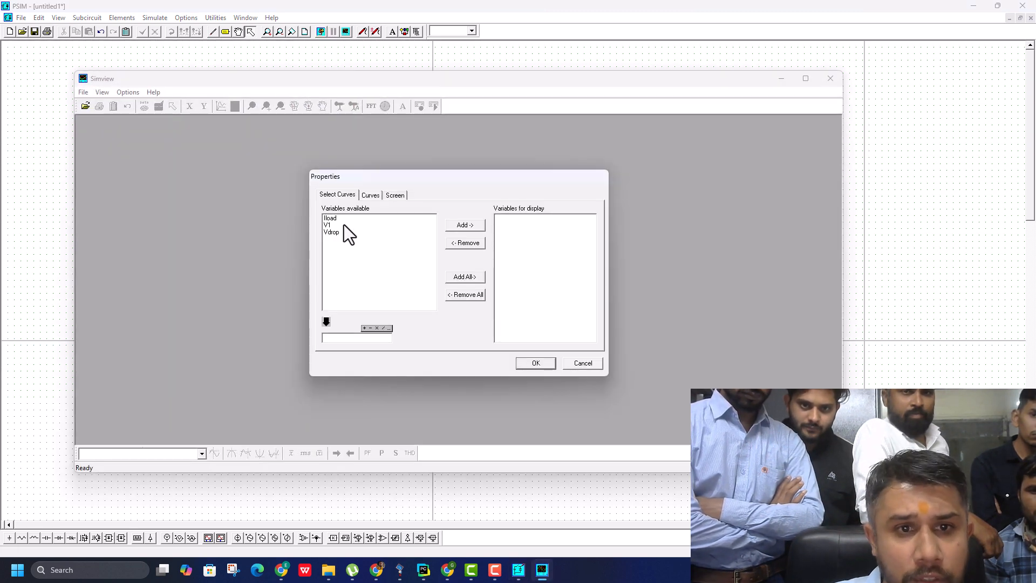
pyautogui.click(328, 225)
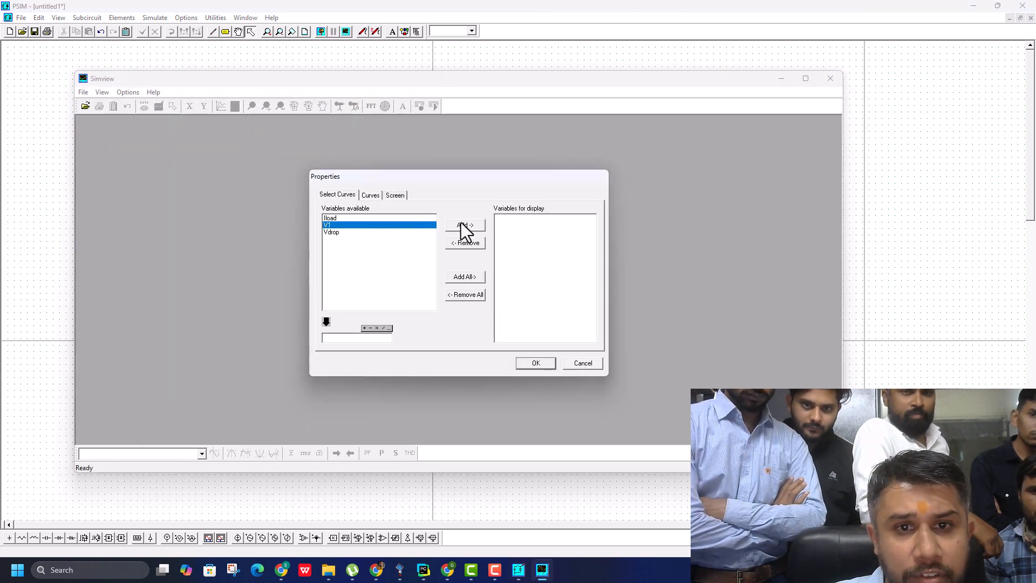
pyautogui.click(548, 366)
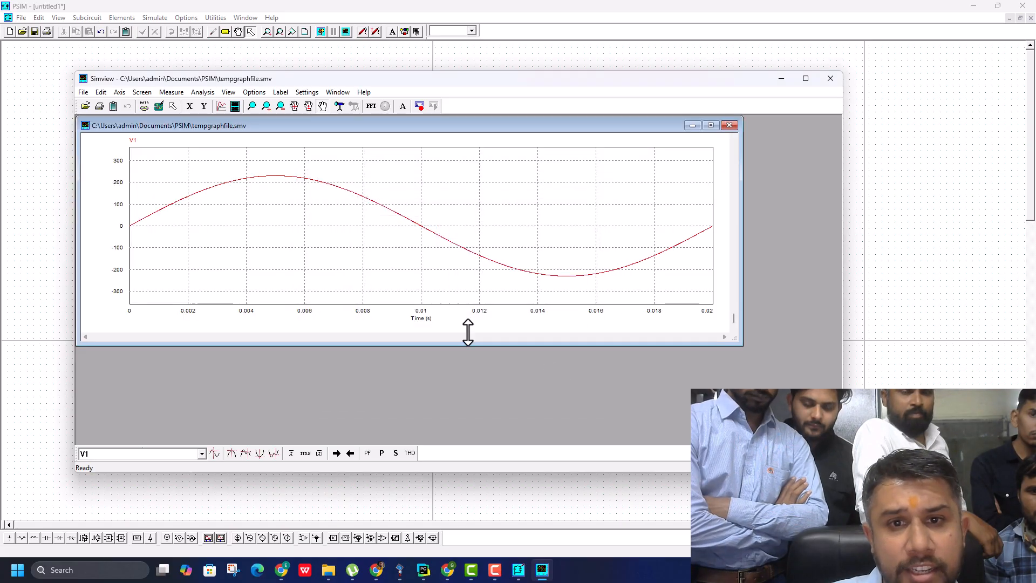
pyautogui.click(696, 131)
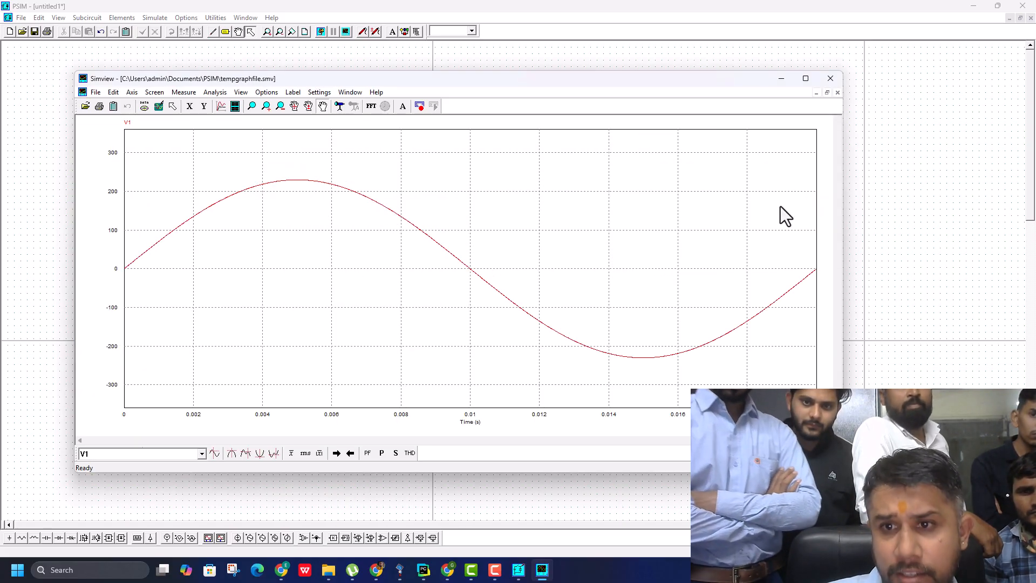
pyautogui.click(806, 78)
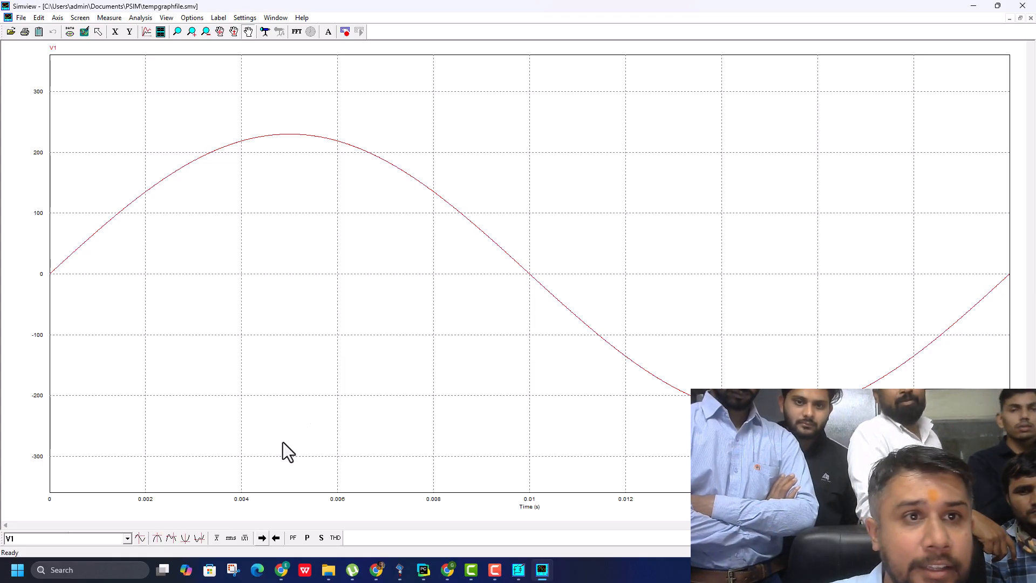
# Step: Add two separate plot screens below V1, one showing Iload and the other showing Vdrop
pyautogui.click(161, 31)
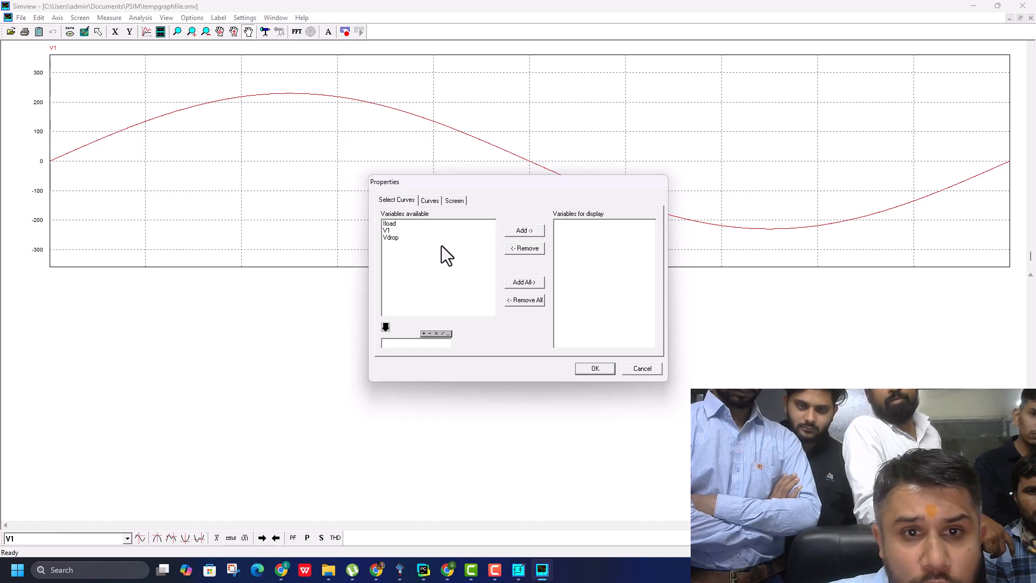
pyautogui.click(389, 222)
pyautogui.click(524, 230)
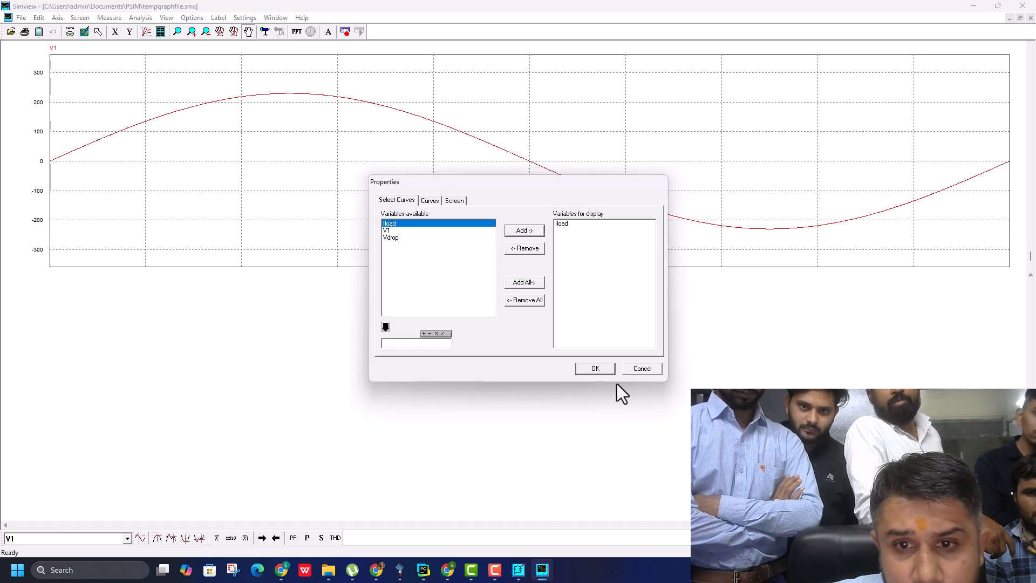
pyautogui.click(595, 368)
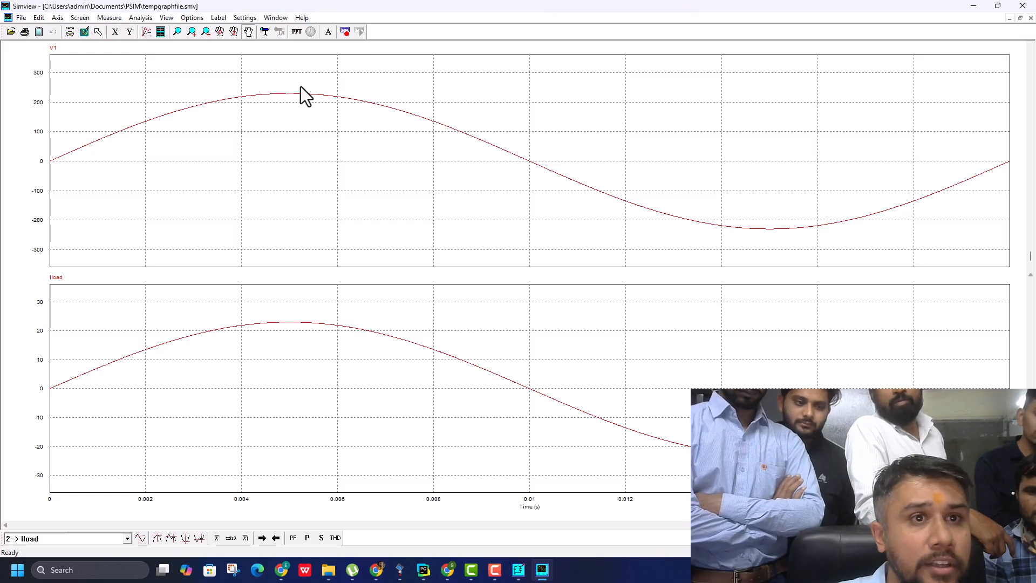
pyautogui.click(160, 32)
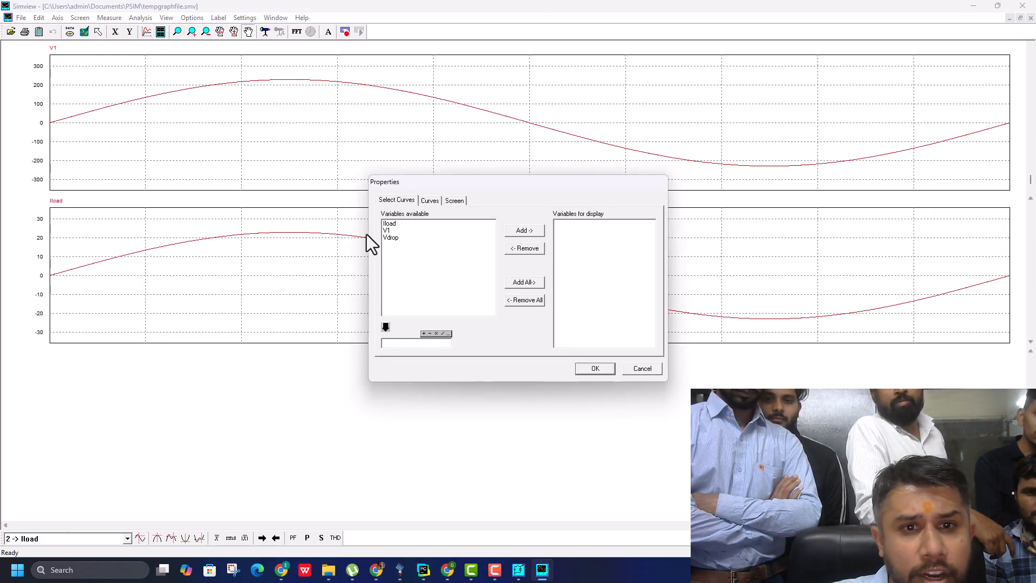
pyautogui.click(393, 238)
pyautogui.click(542, 231)
pyautogui.click(593, 370)
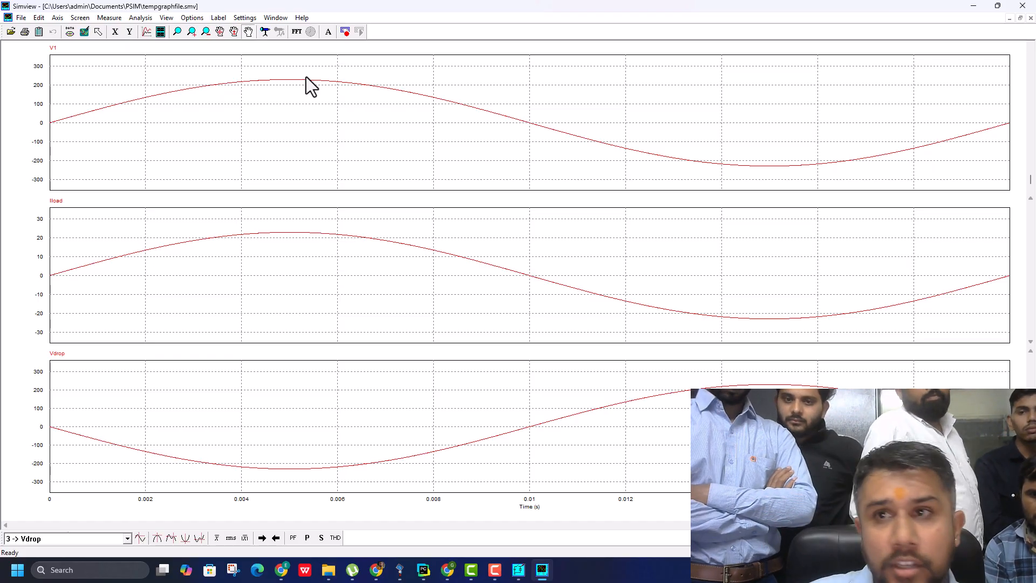
# Step: Return to the PSIM schematic and delete the Vdrop voltage probe above R1 together with its two horizontal connecting wires
pyautogui.click(1022, 5)
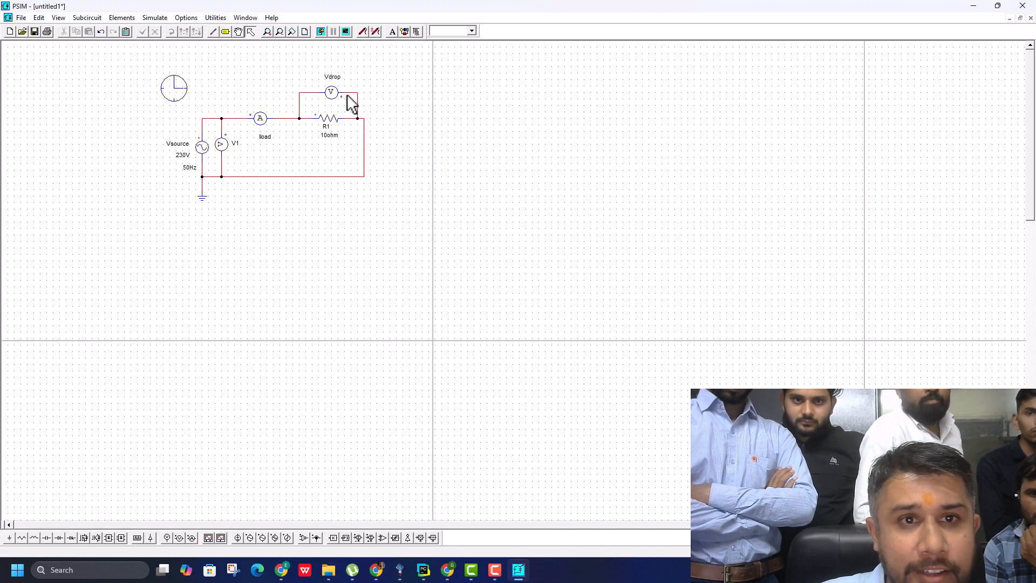
pyautogui.click(307, 93)
pyautogui.press('Delete')
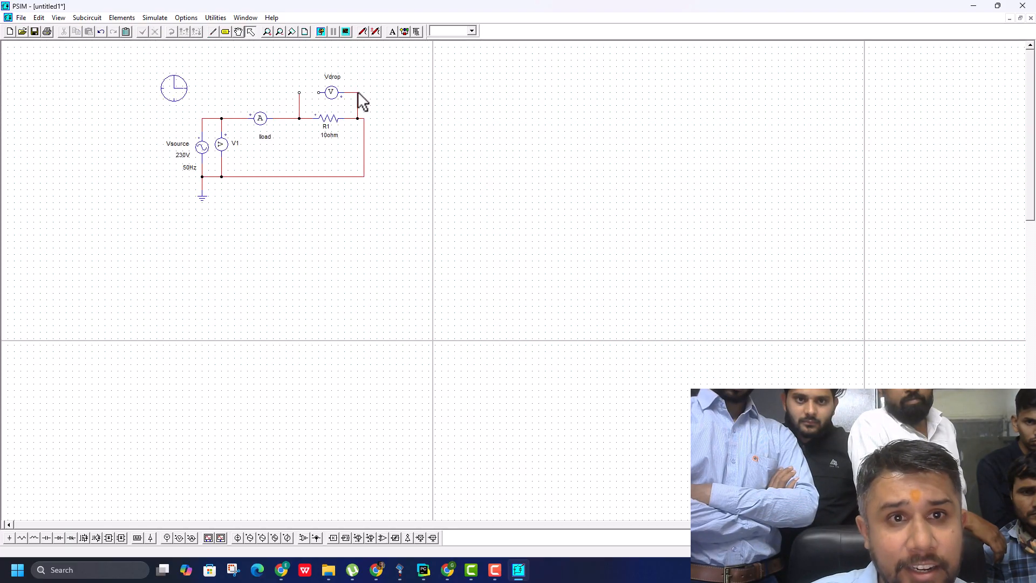
pyautogui.click(354, 93)
pyautogui.press('Delete')
pyautogui.click(334, 92)
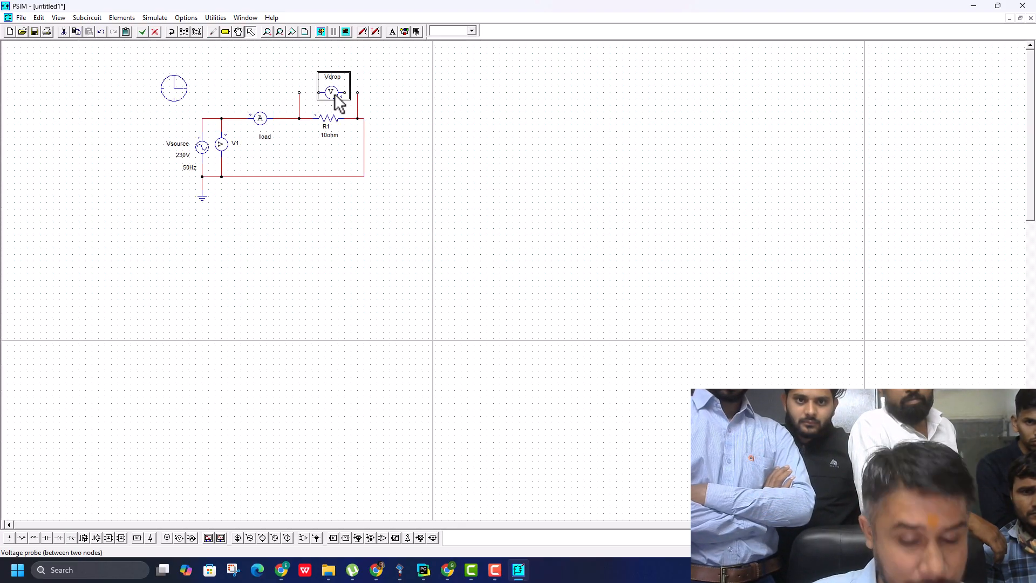
pyautogui.rightClick(334, 93)
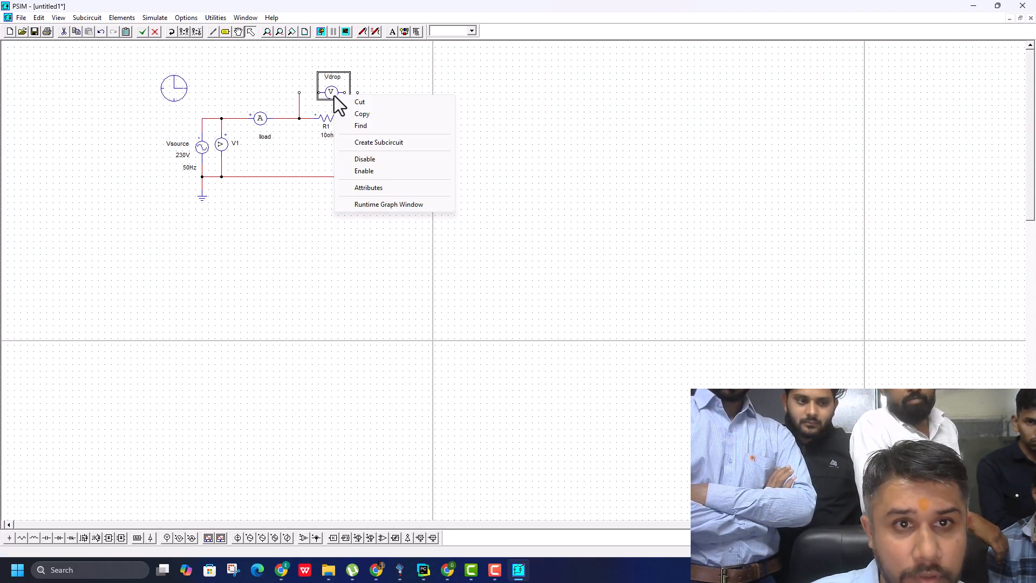
pyautogui.click(327, 103)
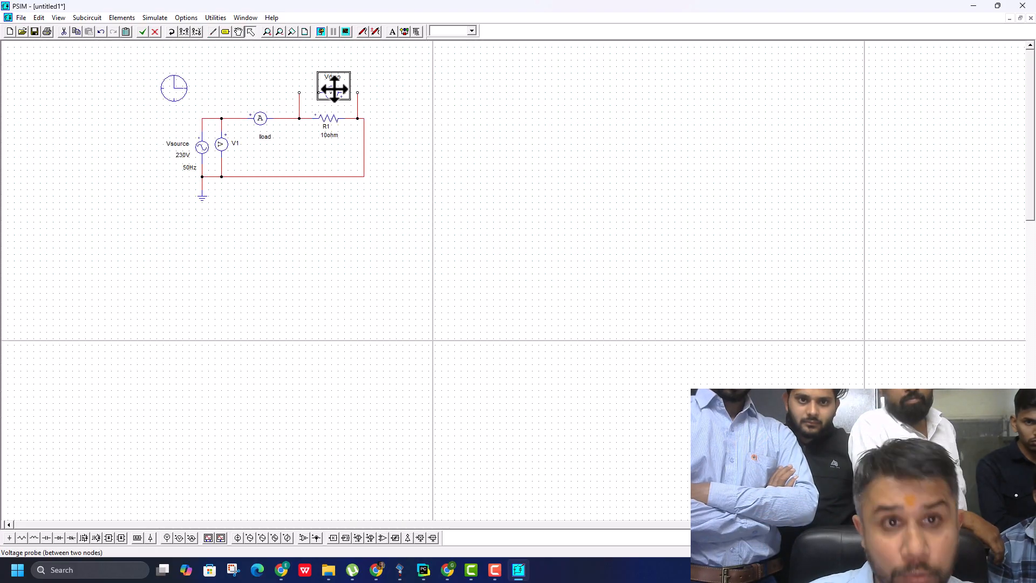
pyautogui.press('Delete')
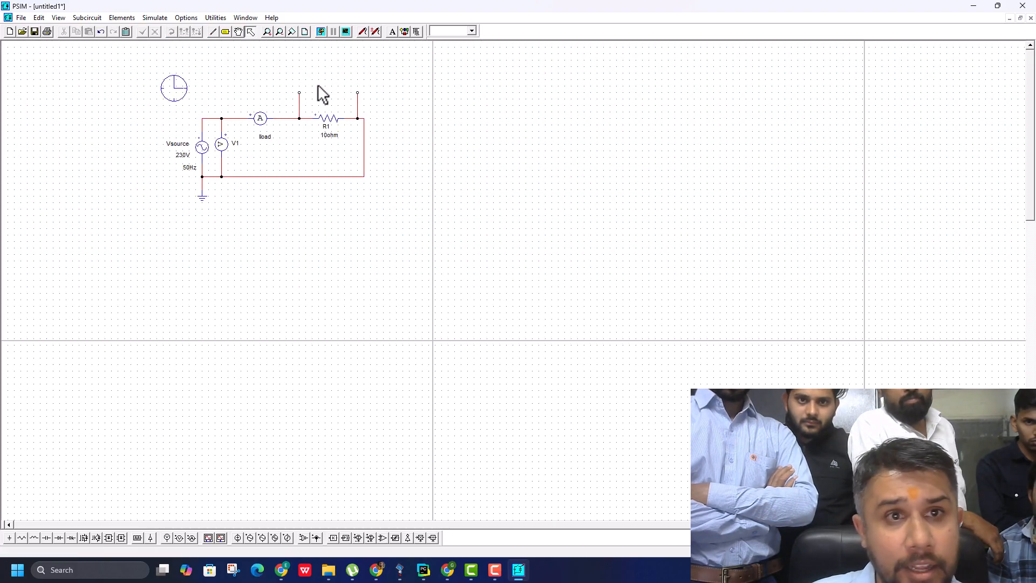
# Step: Place a new two-node voltage probe above R1 with its positive terminal toward the current probe, and wire it across the resistor
pyautogui.click(178, 538)
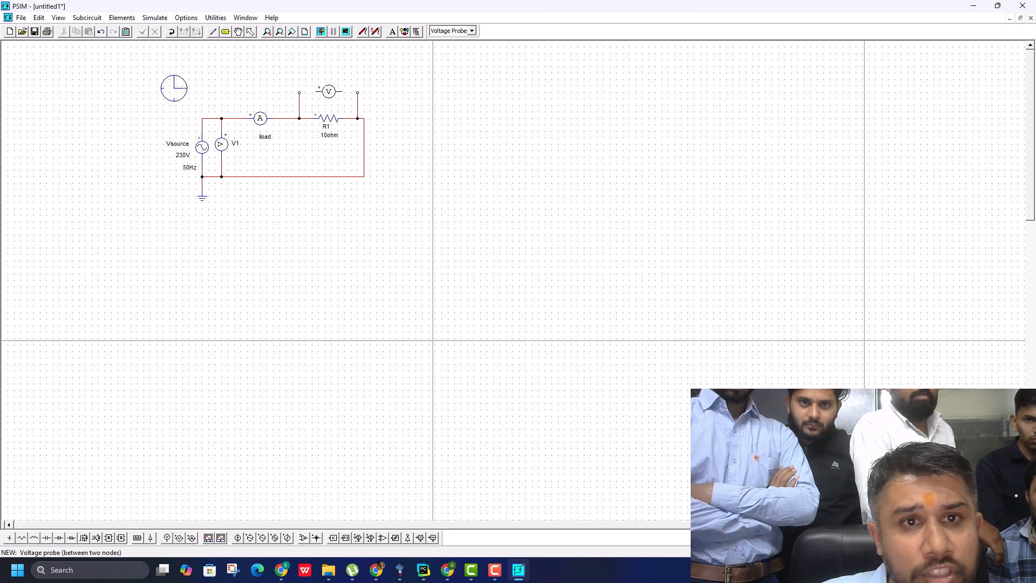
pyautogui.click(331, 92)
pyautogui.press('Escape')
pyautogui.click(213, 31)
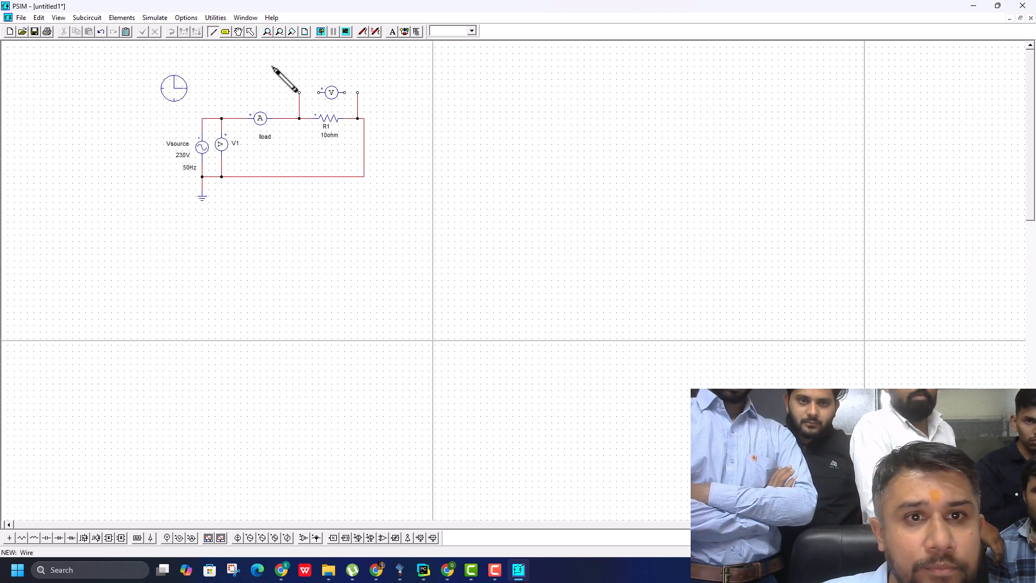
pyautogui.moveTo(319, 92)
pyautogui.mouseDown()
pyautogui.moveTo(299, 93)
pyautogui.moveTo(363, 95)
pyautogui.moveTo(354, 92)
pyautogui.mouseUp()
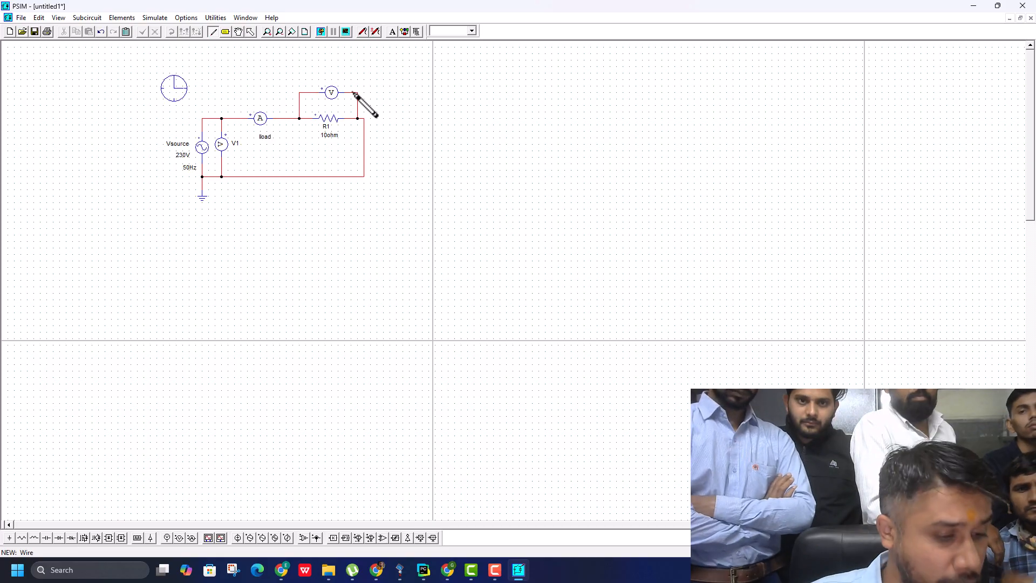
pyautogui.press('Escape')
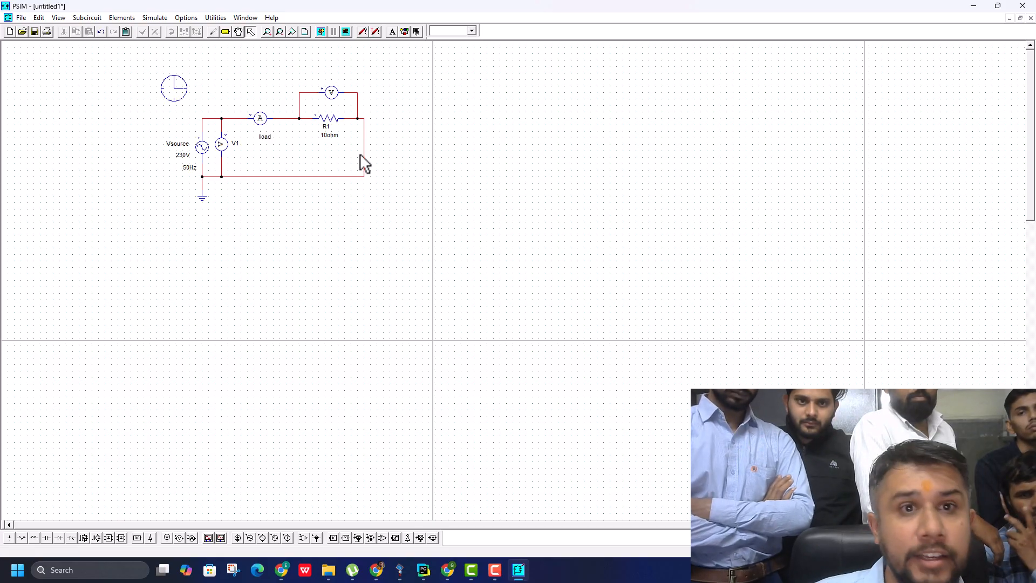
# Step: Name the new voltage probe Vdrop, display its name on the schematic, and place the label above the probe
pyautogui.doubleClick(331, 90)
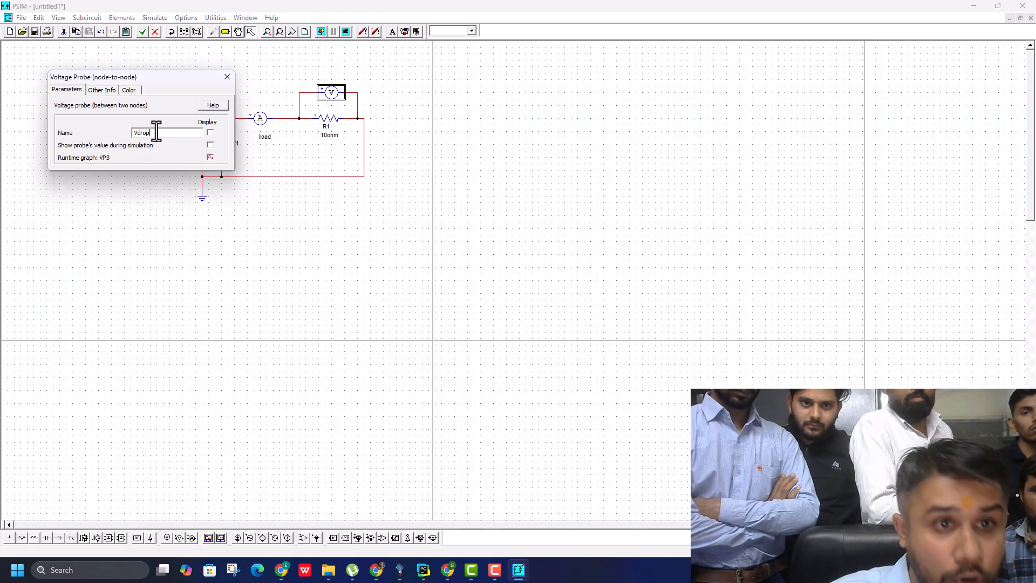
pyautogui.write('Vdrop')
pyautogui.click(210, 132)
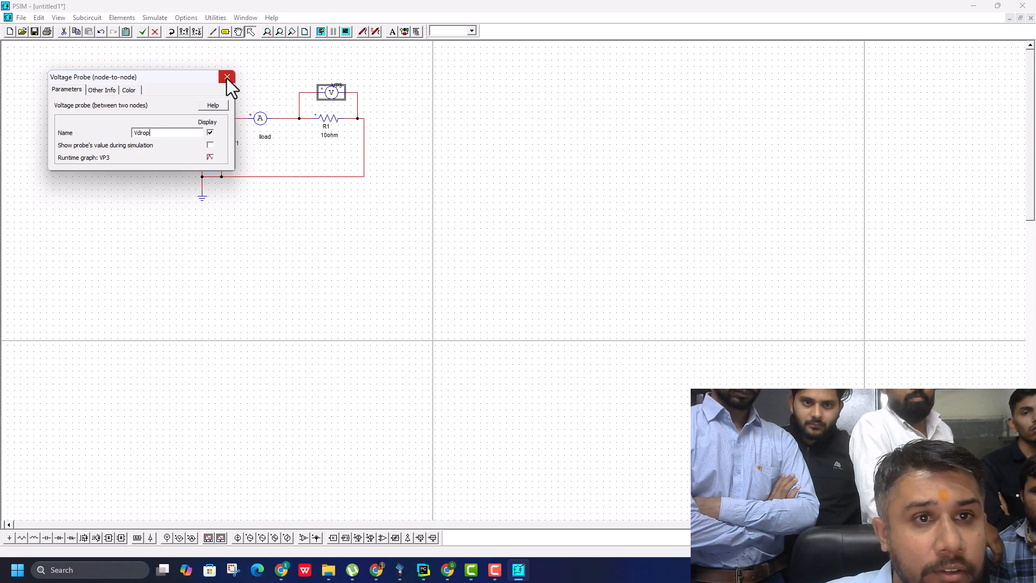
pyautogui.click(227, 76)
pyautogui.moveTo(342, 85); pyautogui.dragTo(340, 76)
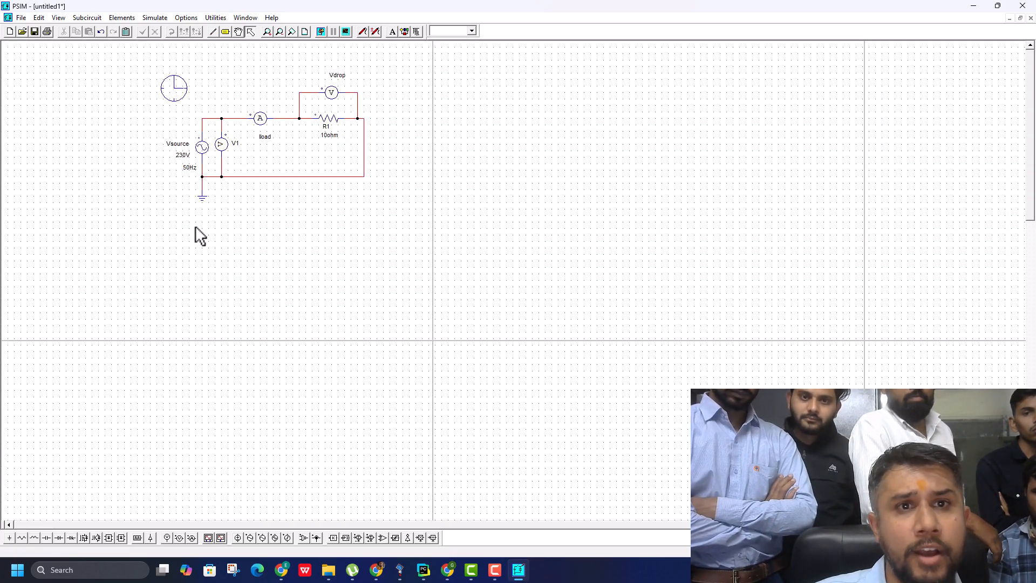
# Step: Rerun the simulation with the replaced probe and plot Iload, V1 and Vdrop together in Simview at full-screen size
pyautogui.click(321, 30)
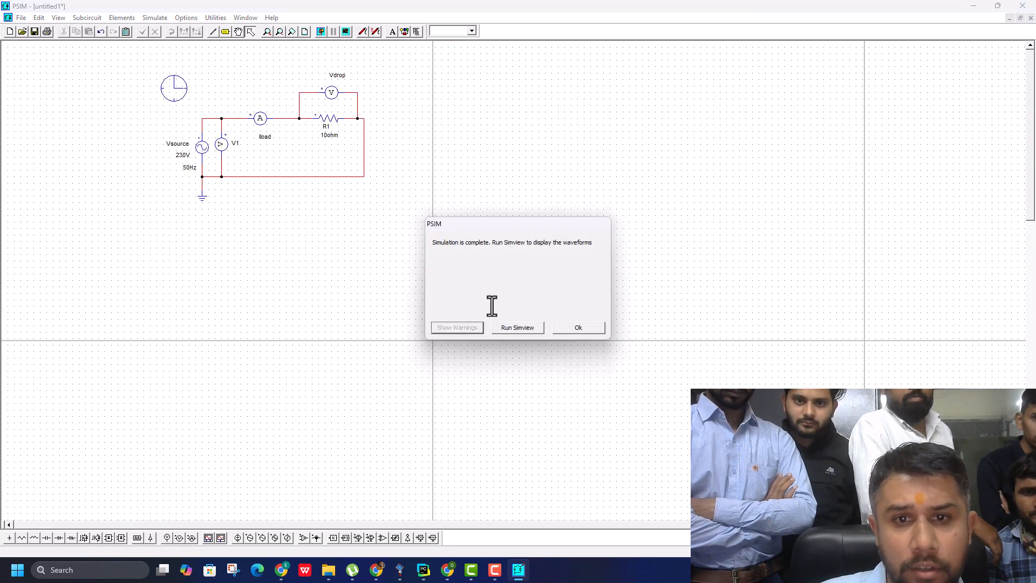
pyautogui.click(529, 332)
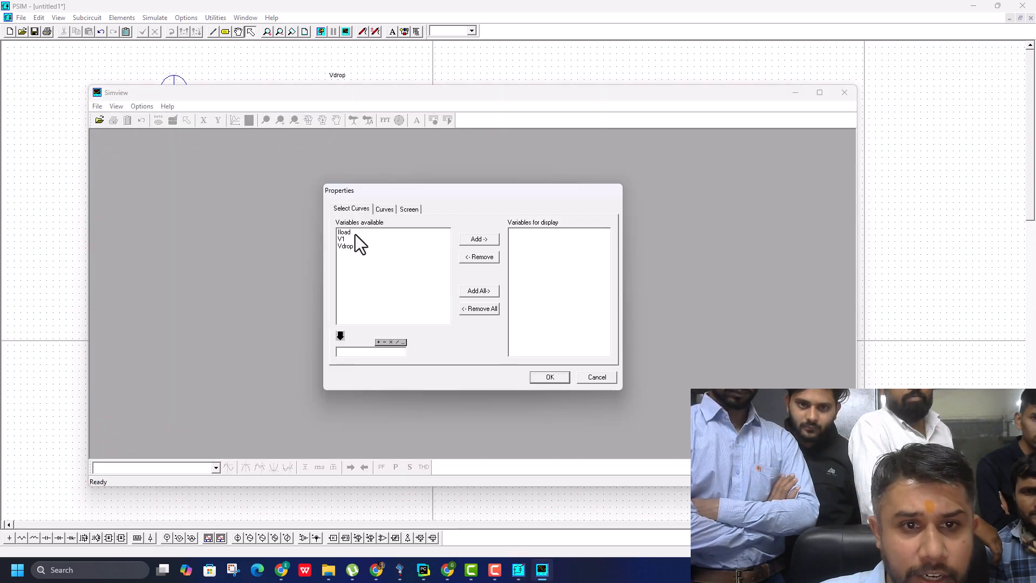
pyautogui.click(478, 290)
pyautogui.click(539, 376)
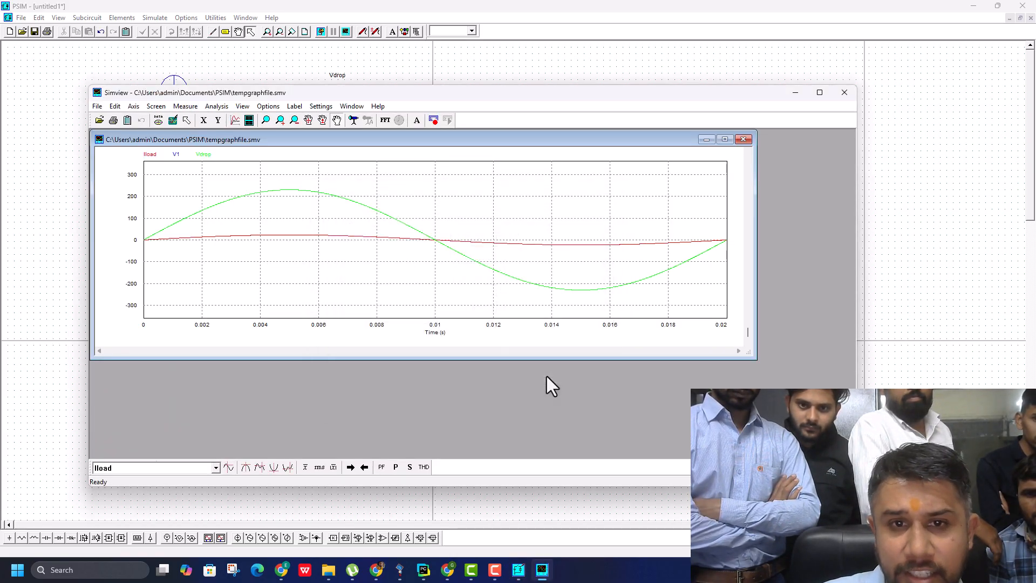
pyautogui.click(725, 139)
pyautogui.click(818, 93)
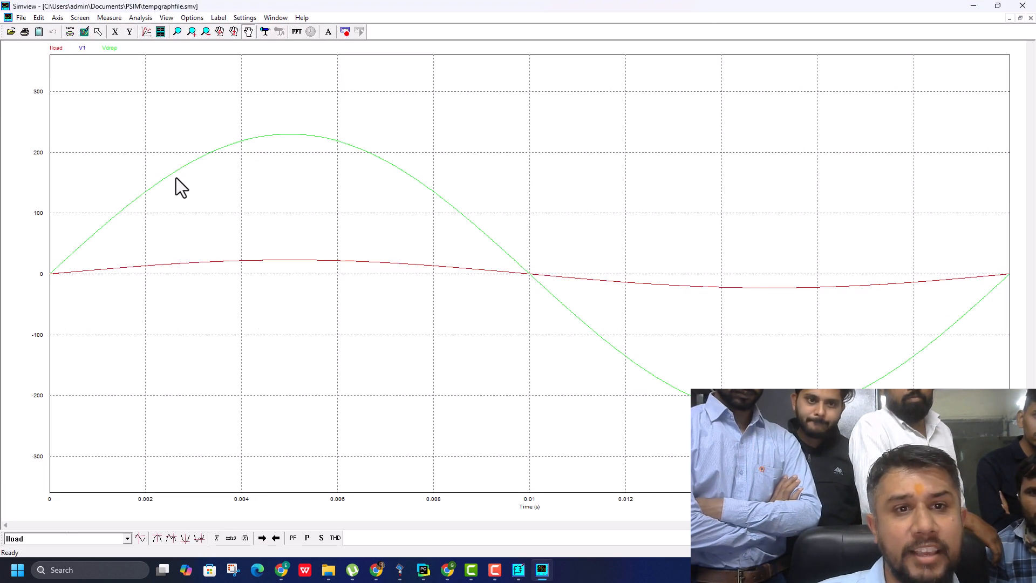
# Step: Close the three-curve display, run the simulation again, and plot V1 alone in an enlarged full-screen Simview window
pyautogui.click(1023, 6)
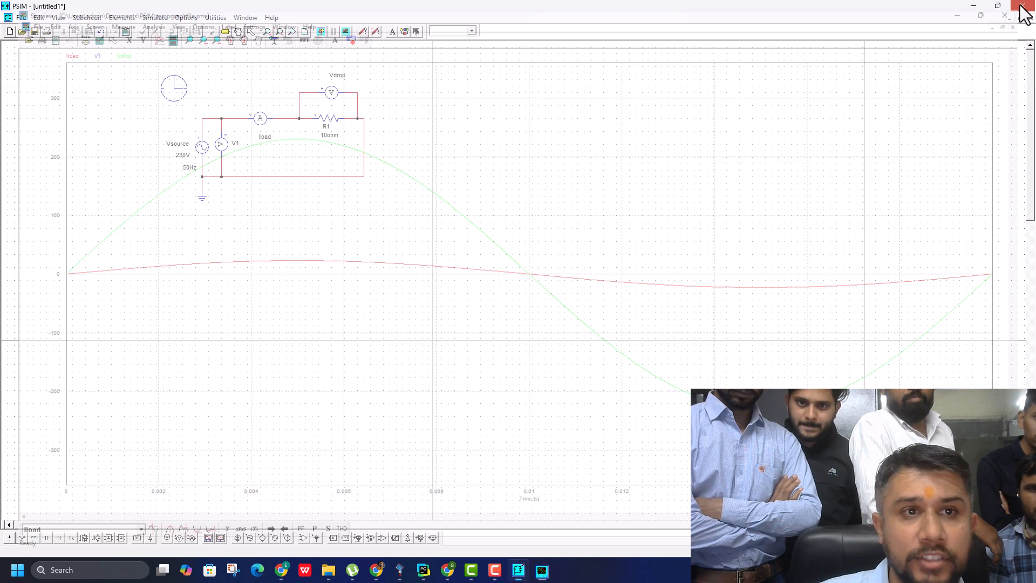
pyautogui.click(321, 32)
pyautogui.click(517, 328)
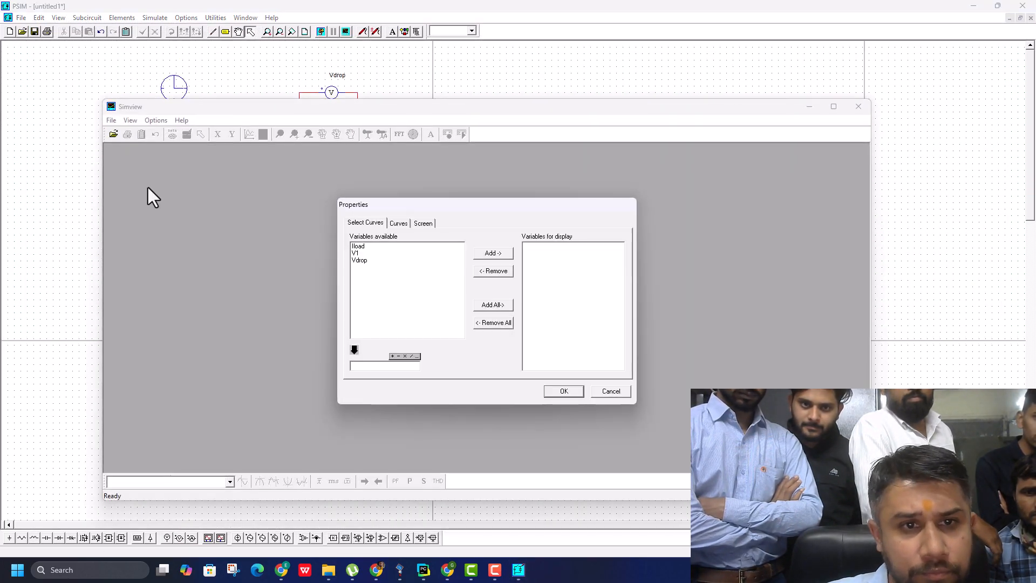
pyautogui.click(355, 254)
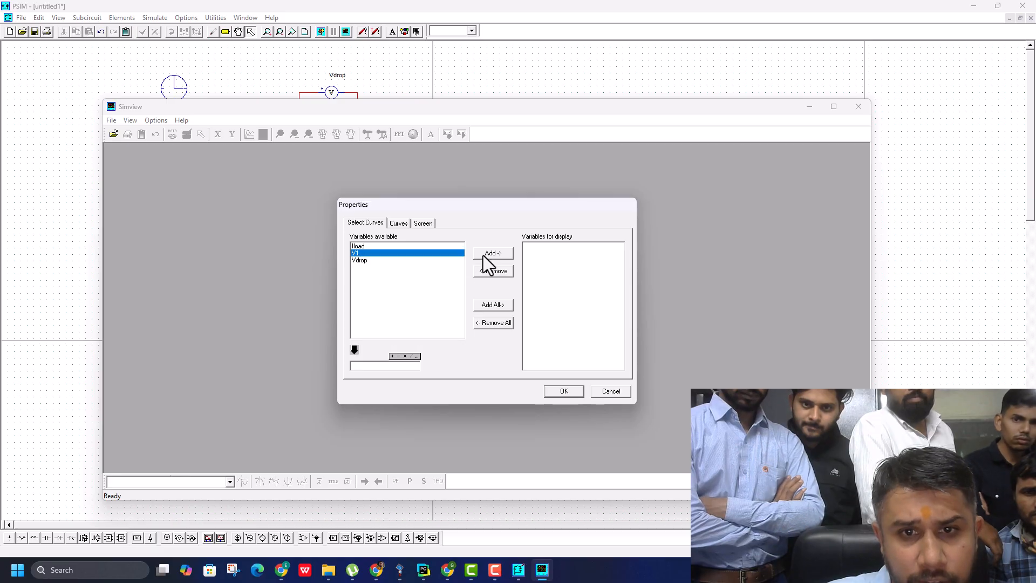
pyautogui.click(564, 391)
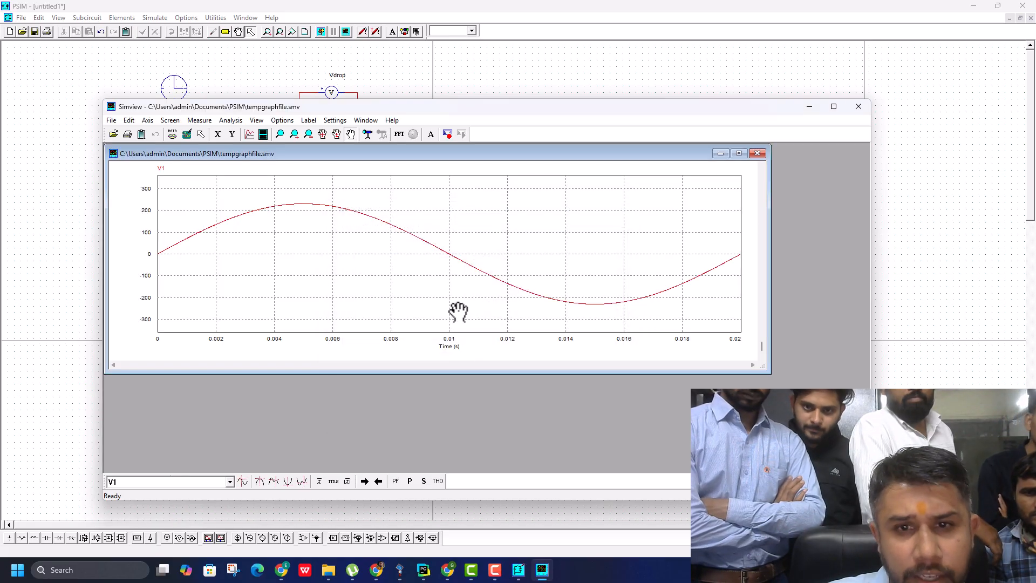
pyautogui.click(742, 153)
pyautogui.click(824, 108)
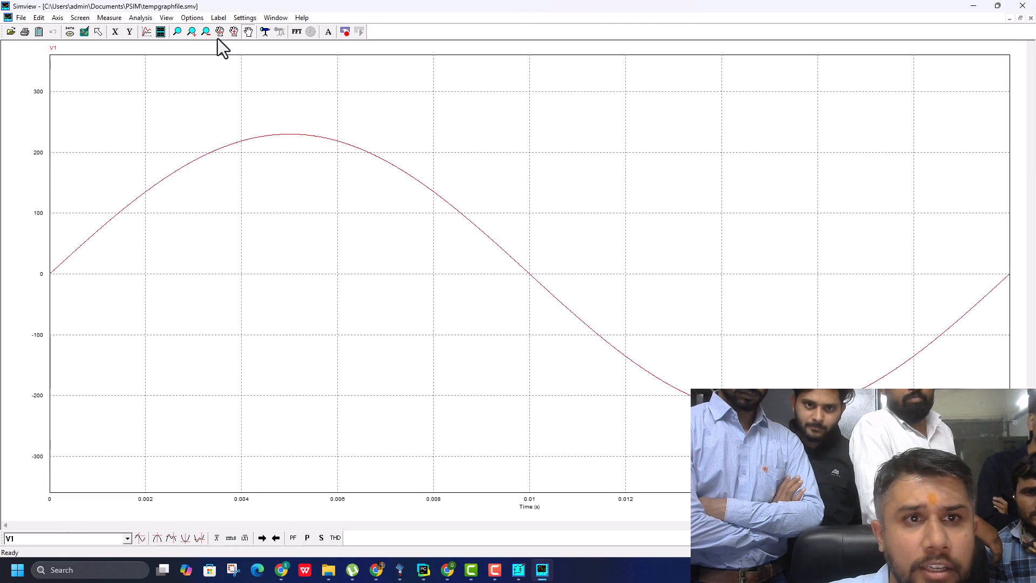
# Step: Add two separate plots below V1 in Simview, one showing Iload and the other showing Vdrop
pyautogui.click(161, 31)
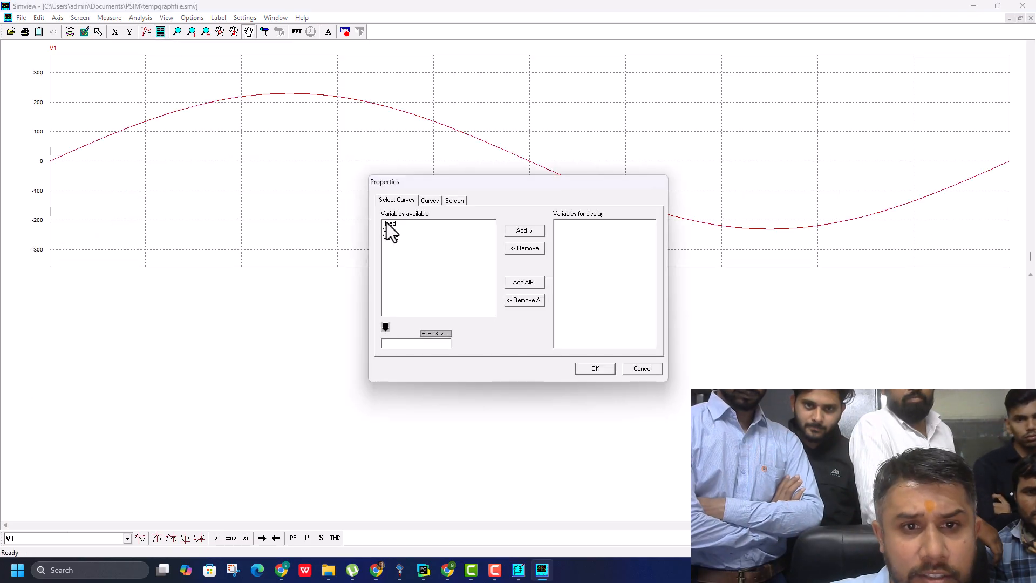
pyautogui.click(387, 224)
pyautogui.click(517, 232)
pyautogui.click(595, 369)
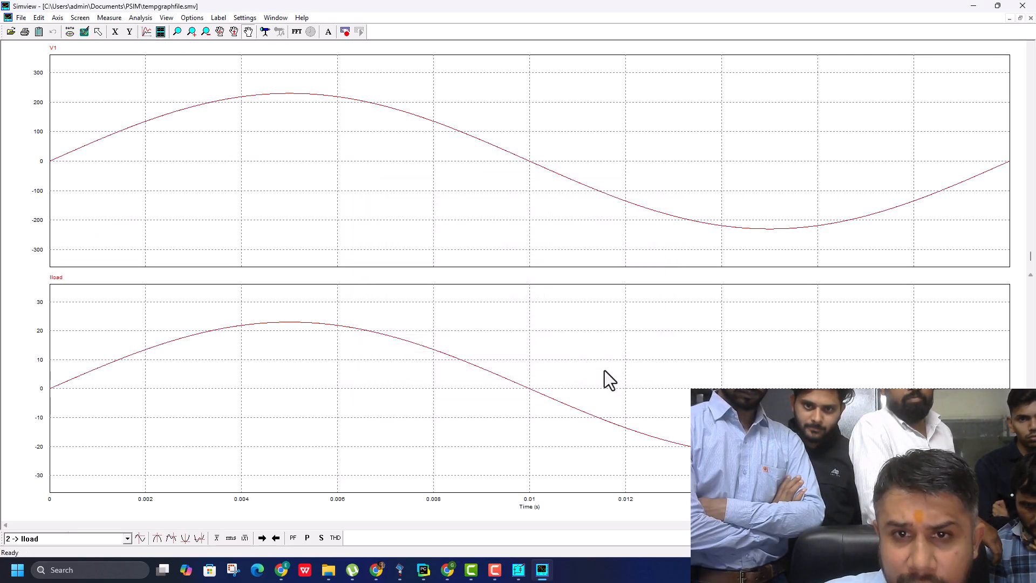
pyautogui.click(159, 31)
pyautogui.click(388, 238)
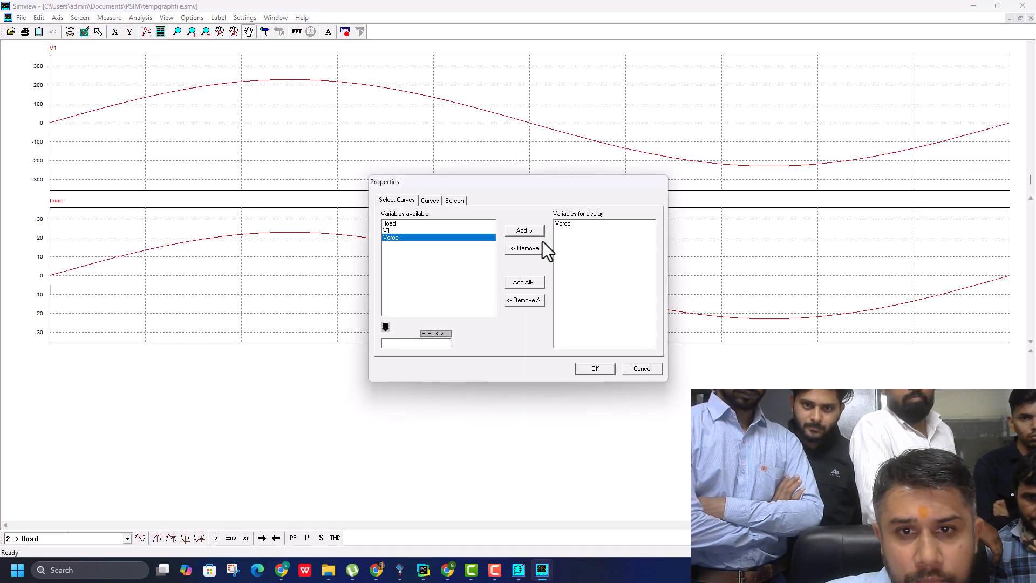
pyautogui.click(592, 368)
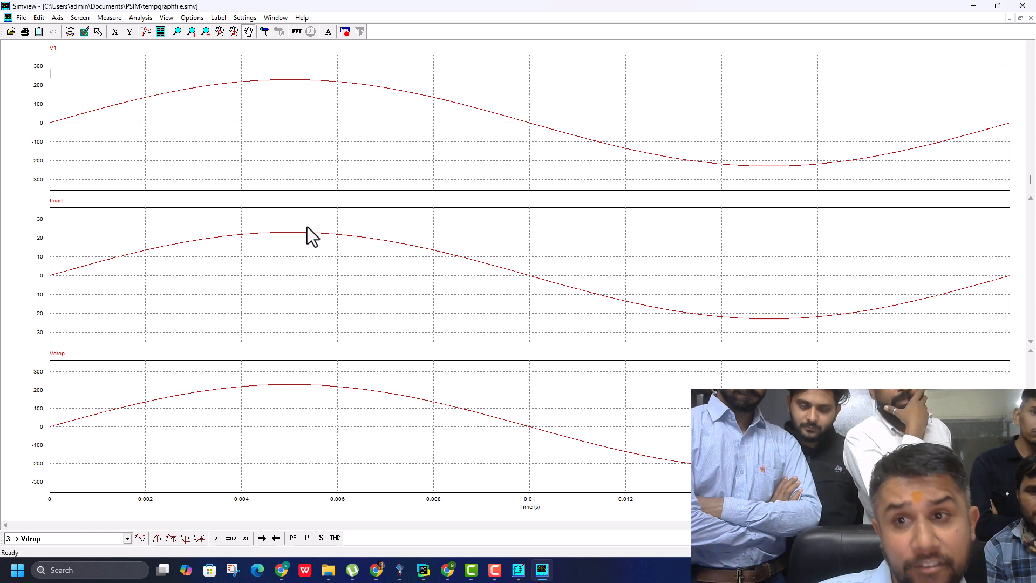
# Step: Copy the three-plot graph to the clipboard in metafile format
pyautogui.click(40, 18)
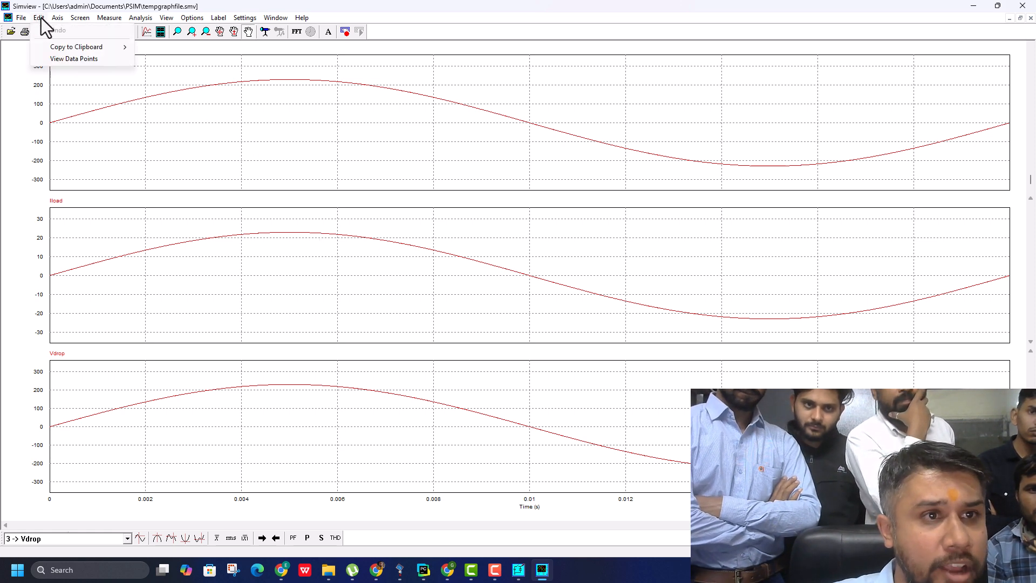
pyautogui.moveTo(124, 47)
pyautogui.click(189, 47)
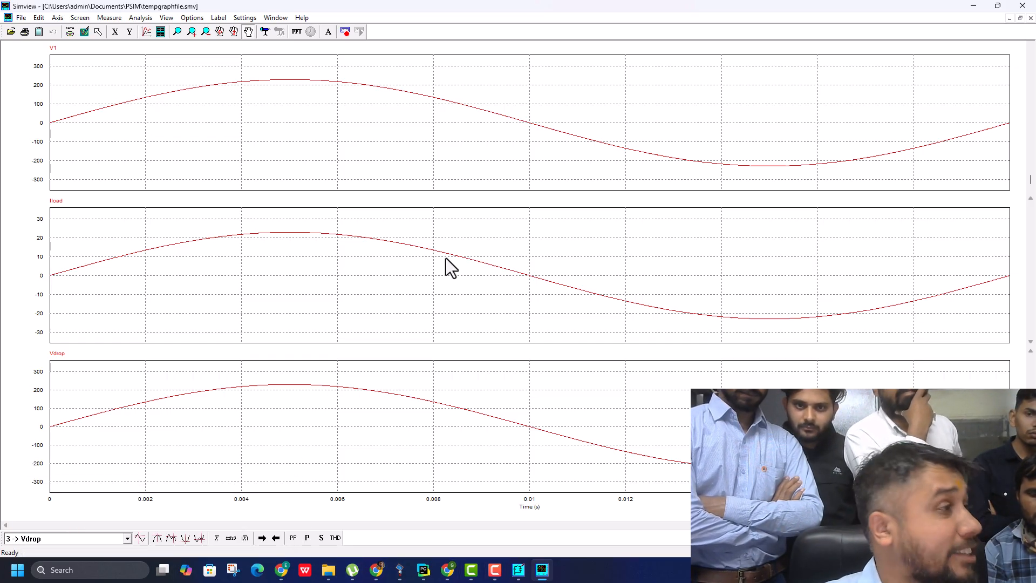
# Step: Switch to Chrome, open Google Docs in a new tab, and create a blank document
pyautogui.click(376, 570)
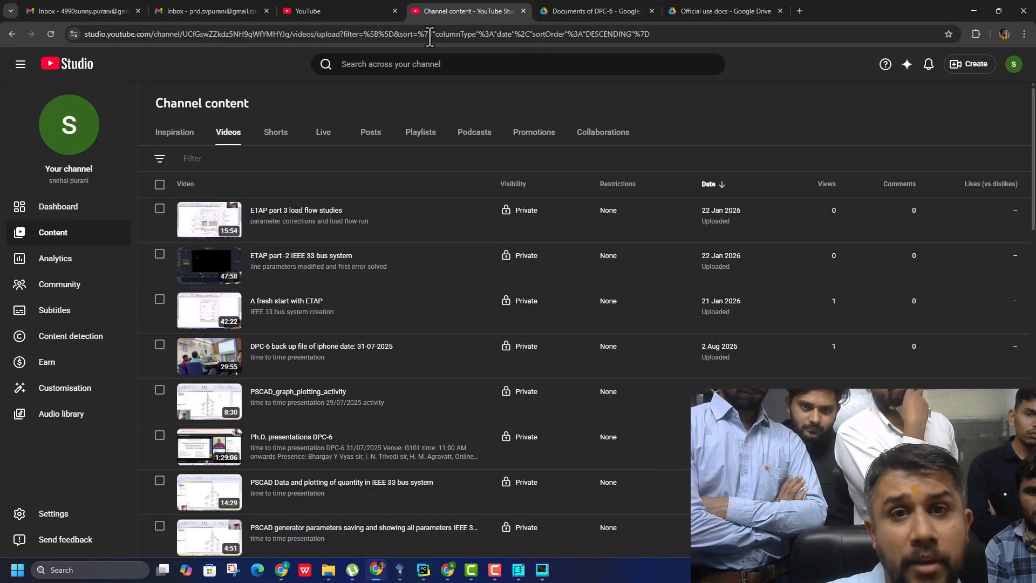
pyautogui.click(799, 11)
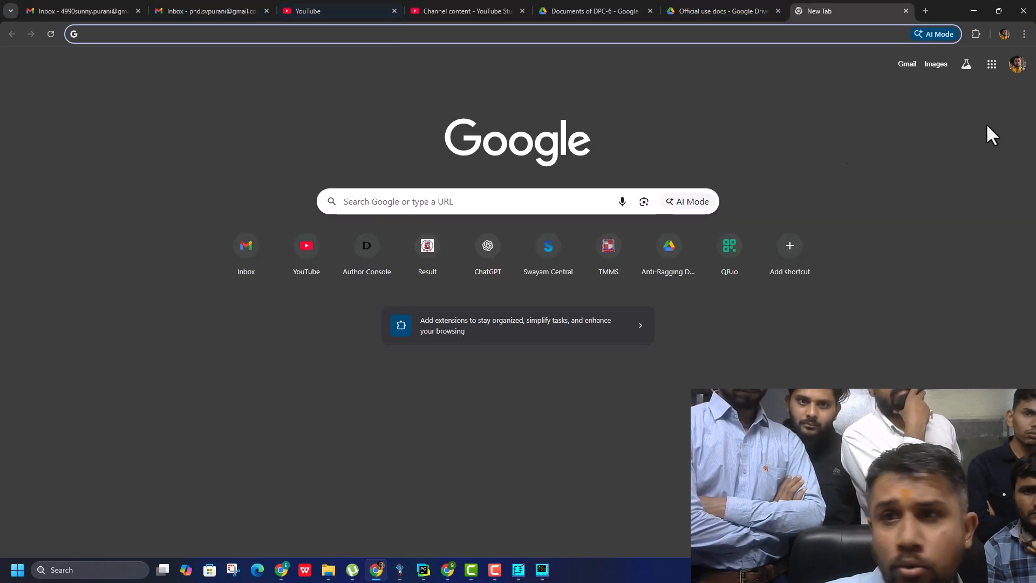
pyautogui.click(992, 64)
pyautogui.scroll(-3, 952, 240)
pyautogui.scroll(-1, 952, 240)
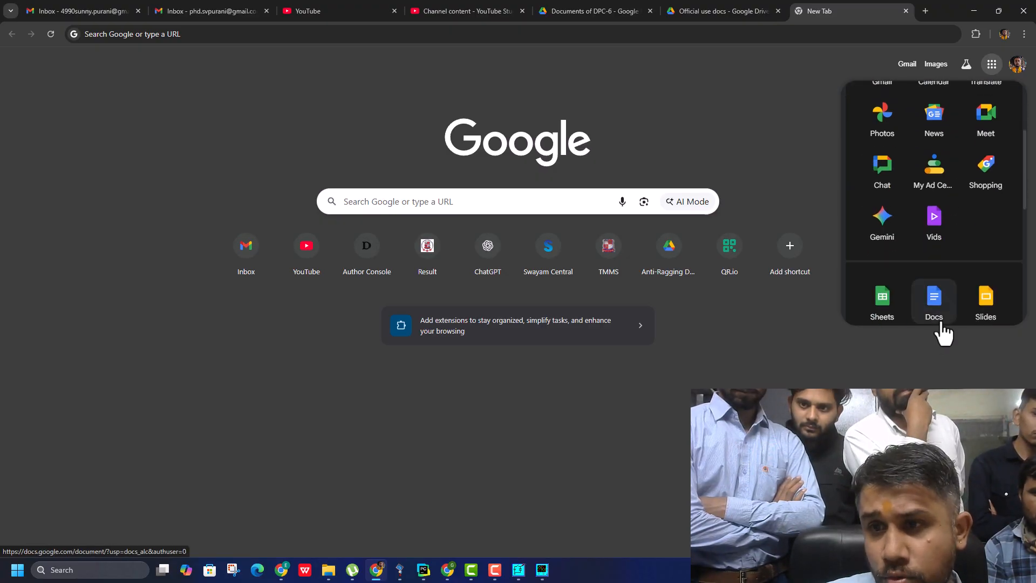
pyautogui.click(937, 314)
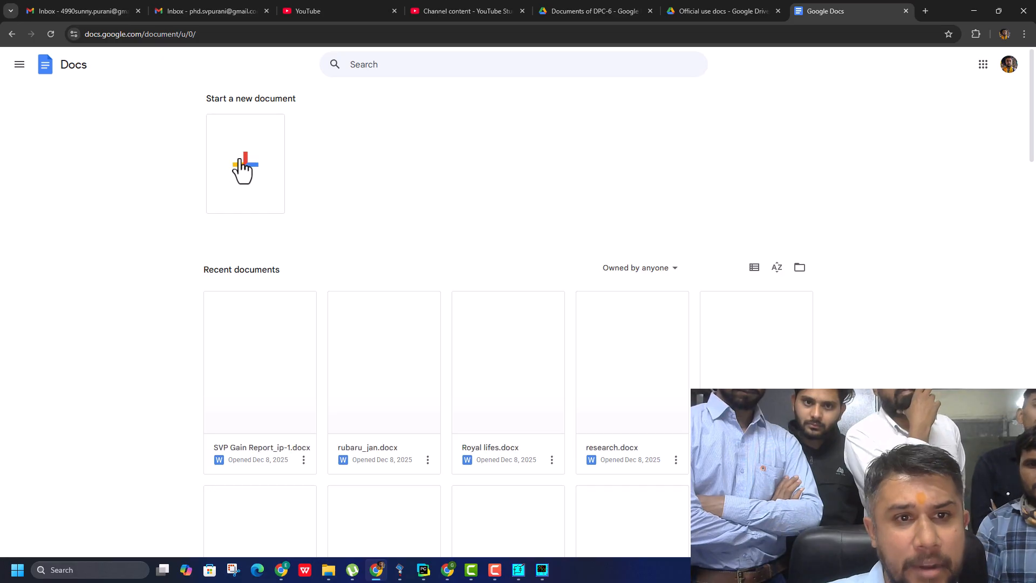
pyautogui.click(231, 163)
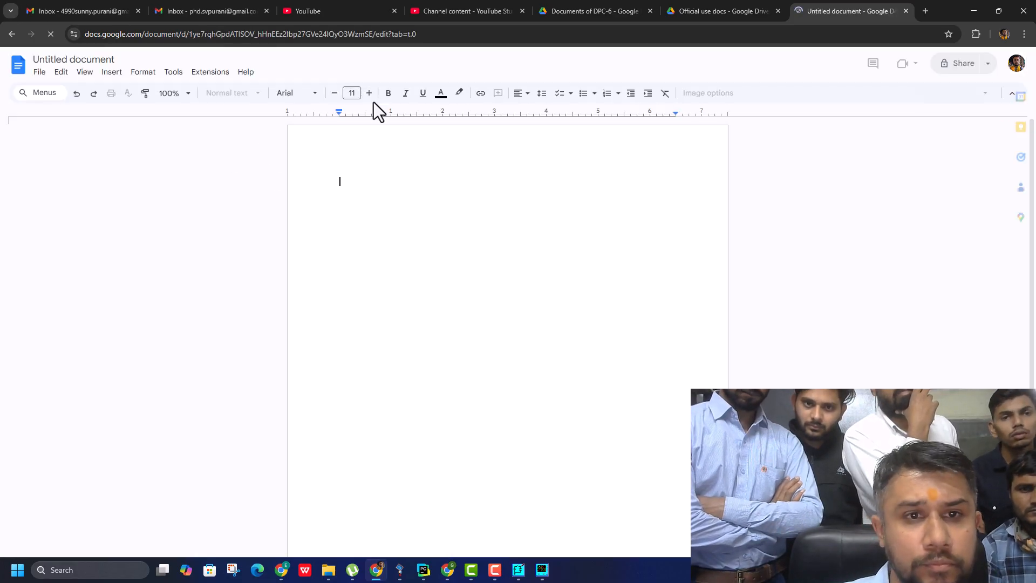
# Step: Rename the untitled document as "PSIM experiment - 1"
pyautogui.click(120, 58)
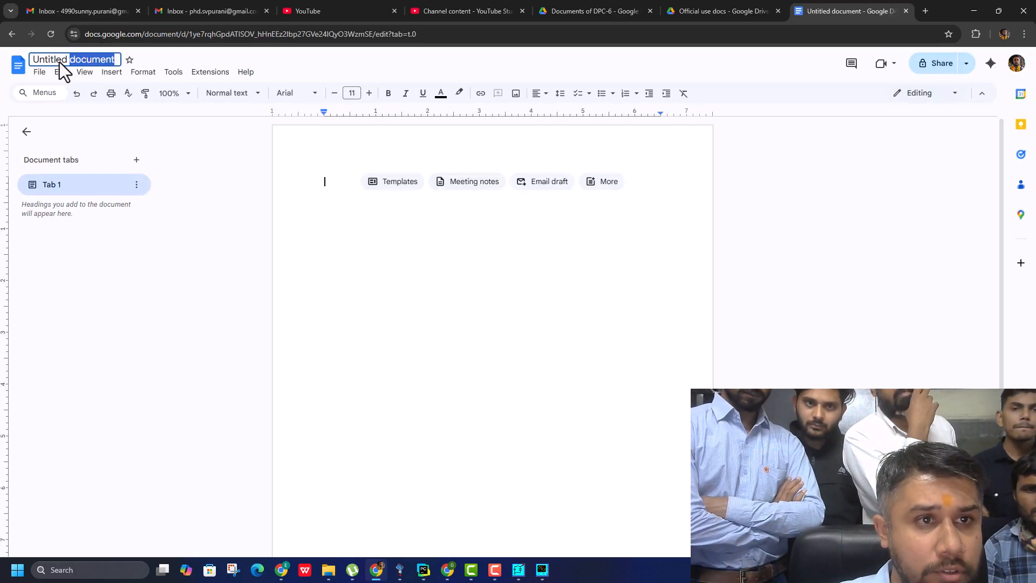
pyautogui.write('PS')
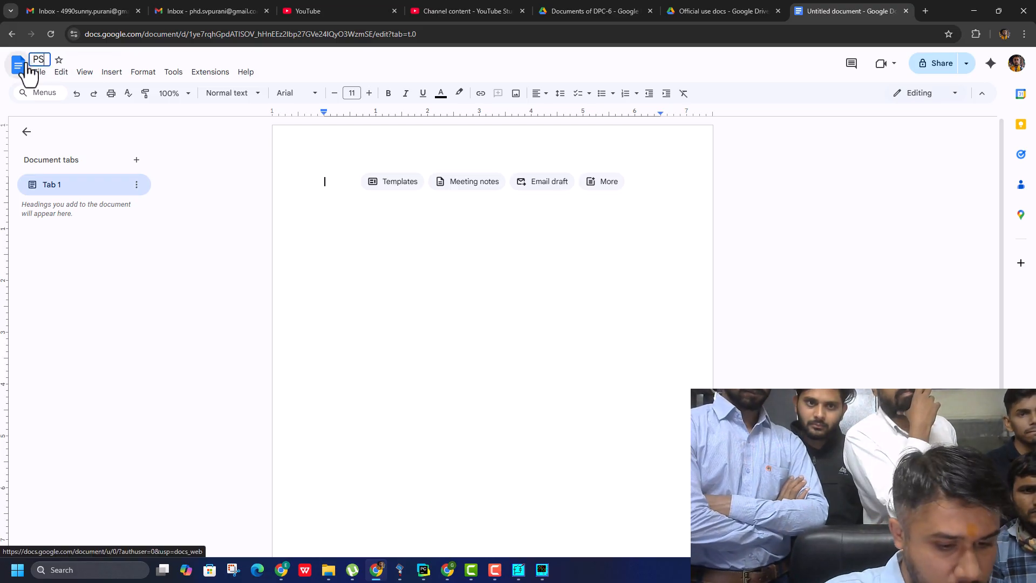
pyautogui.write('IM exp')
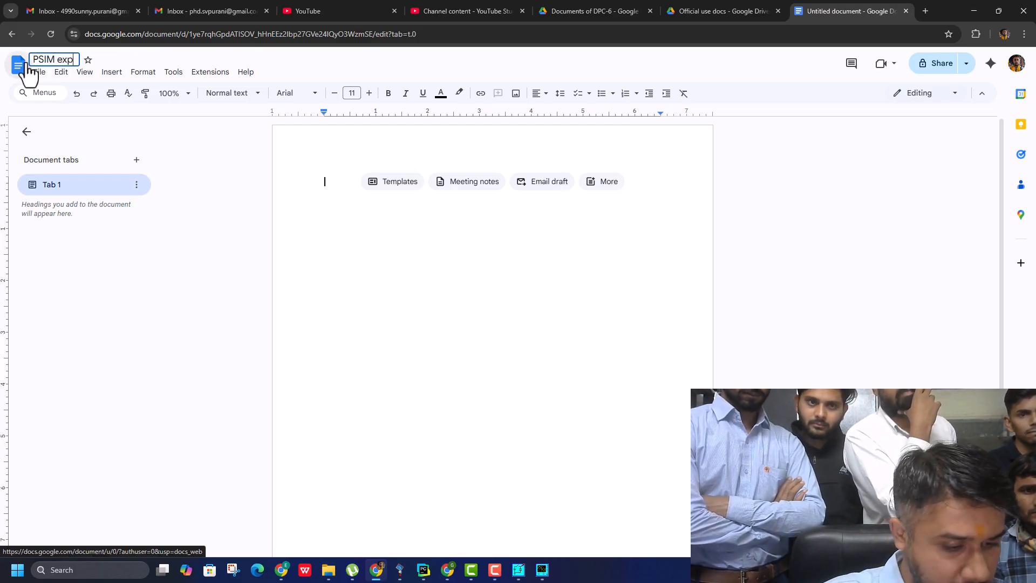
pyautogui.write('eriment -')
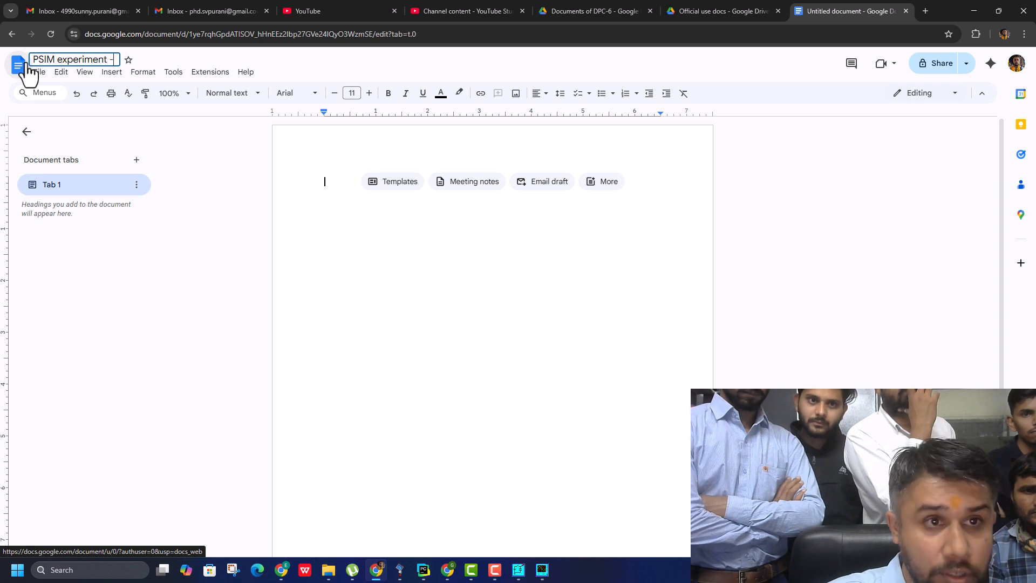
pyautogui.write(' 1')
pyautogui.click(430, 269)
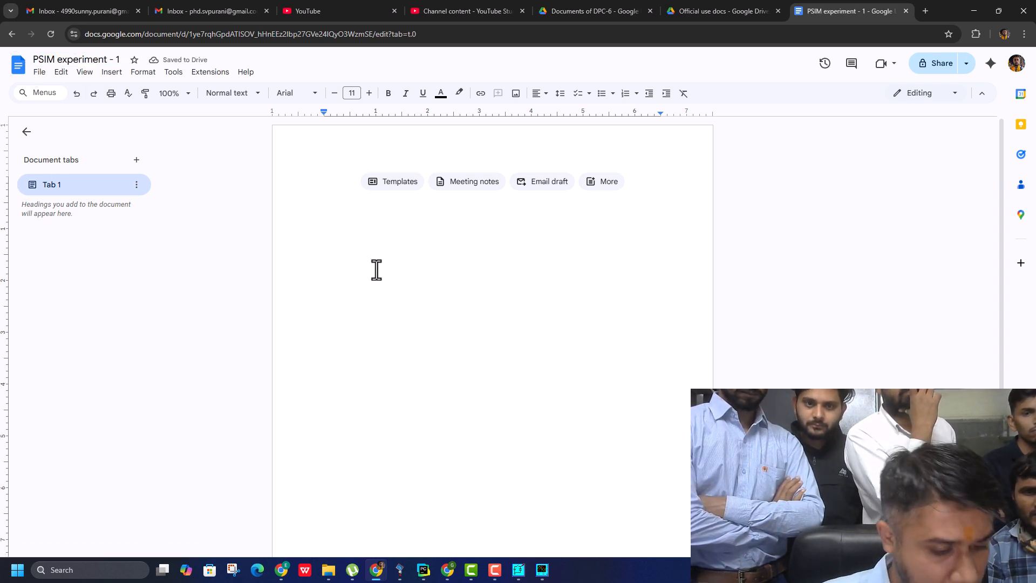
# Step: Write the title "PSIM Experiment 1", "Aim: Verify ohm's law with simulation." and "Apparatus: AC supply Source, Voltmeter, Ammeter, Resistor, Ground, Wire, Simulation control"
pyautogui.write('PSIM Experiment 1')
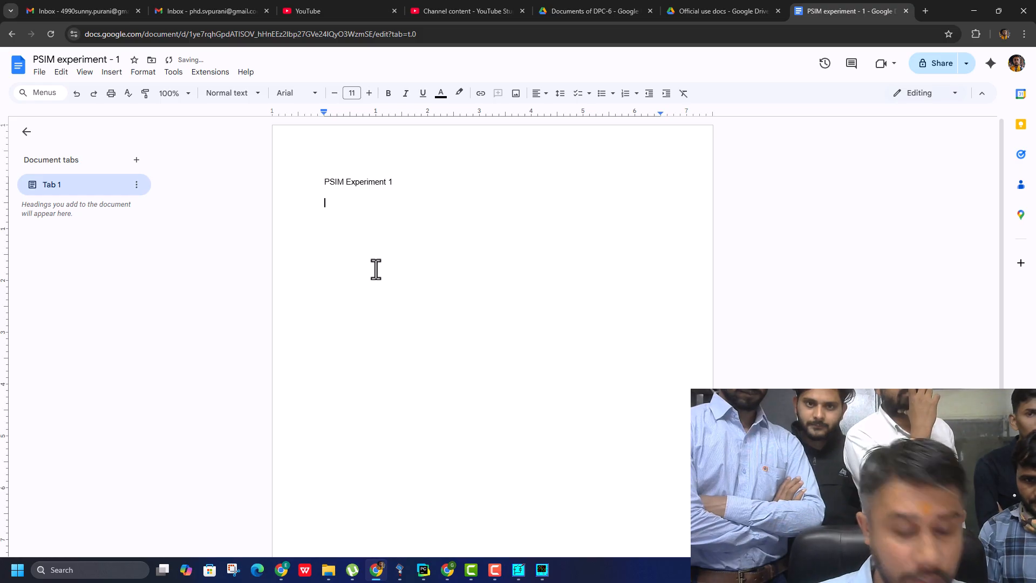
pyautogui.write('A')
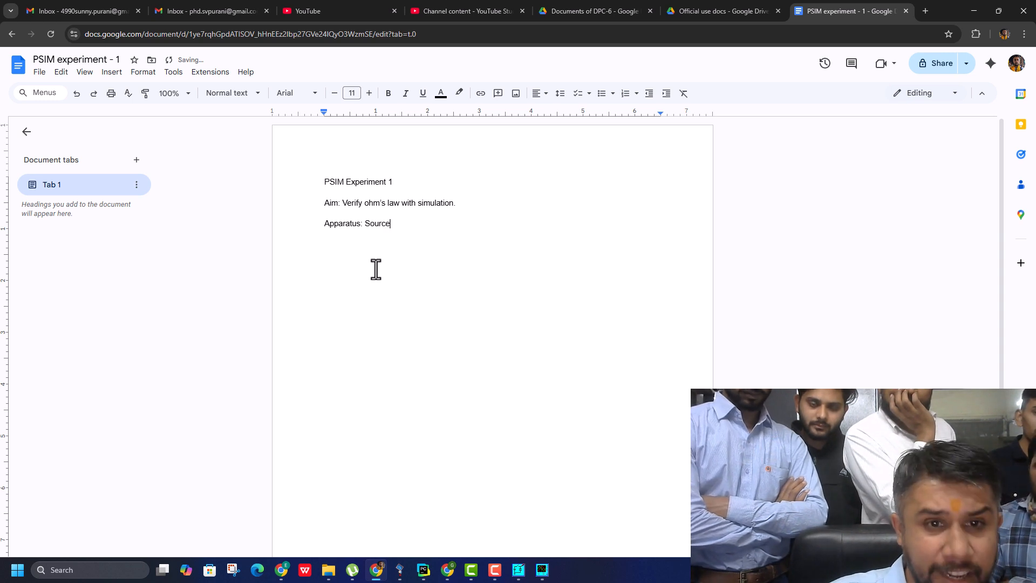
pyautogui.press('Left')
pyautogui.press('Left')
pyautogui.write('AC sup')
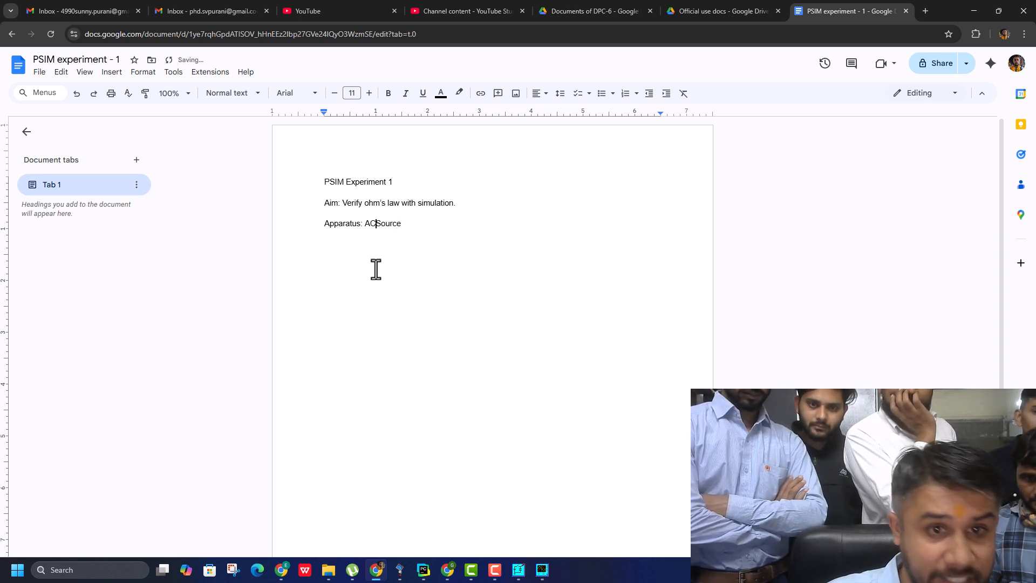
pyautogui.write('ply')
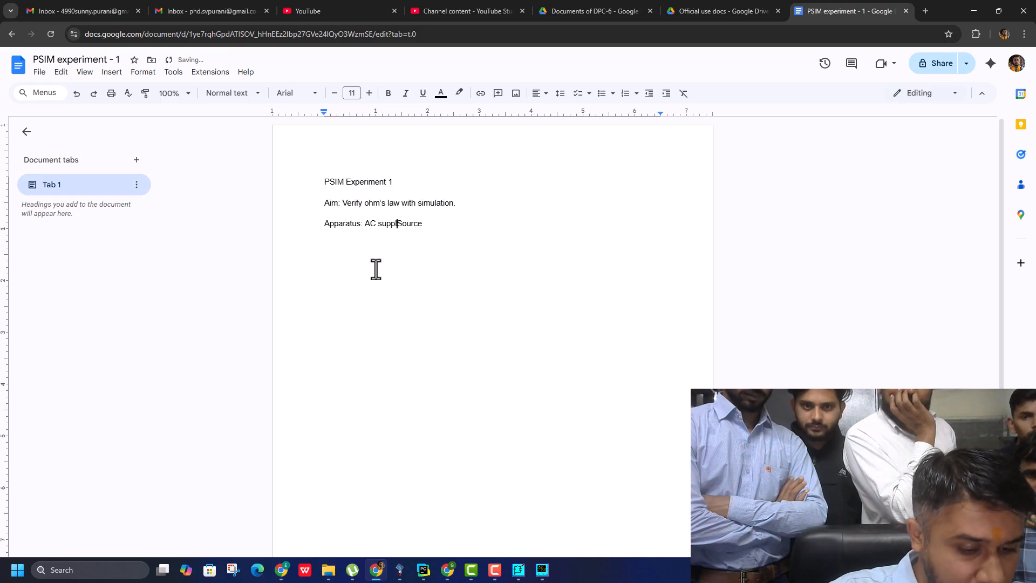
pyautogui.click(437, 227)
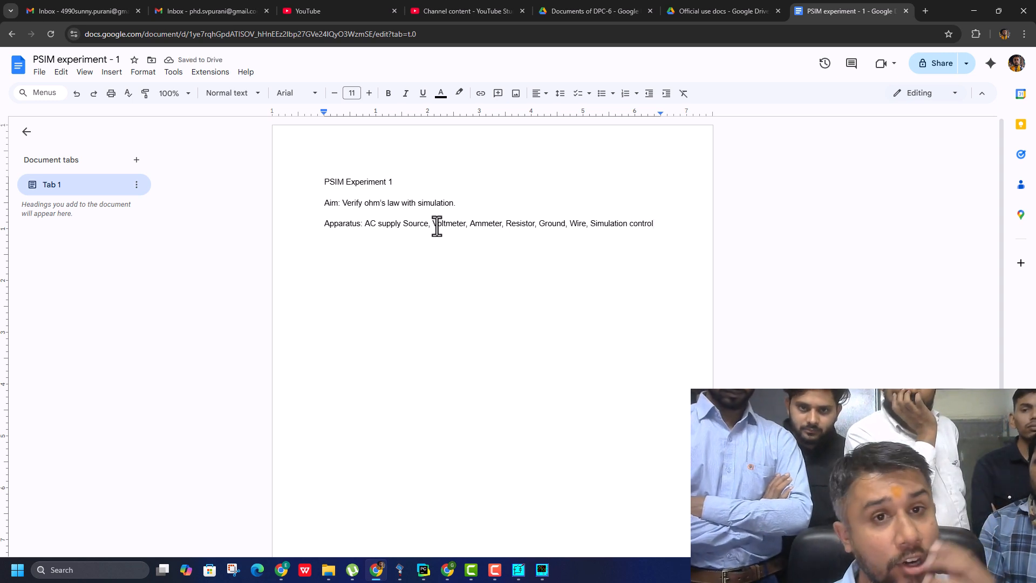
# Step: Add a "Graph:" line below the apparatus list, separated from it by a blank line
pyautogui.press('Return')
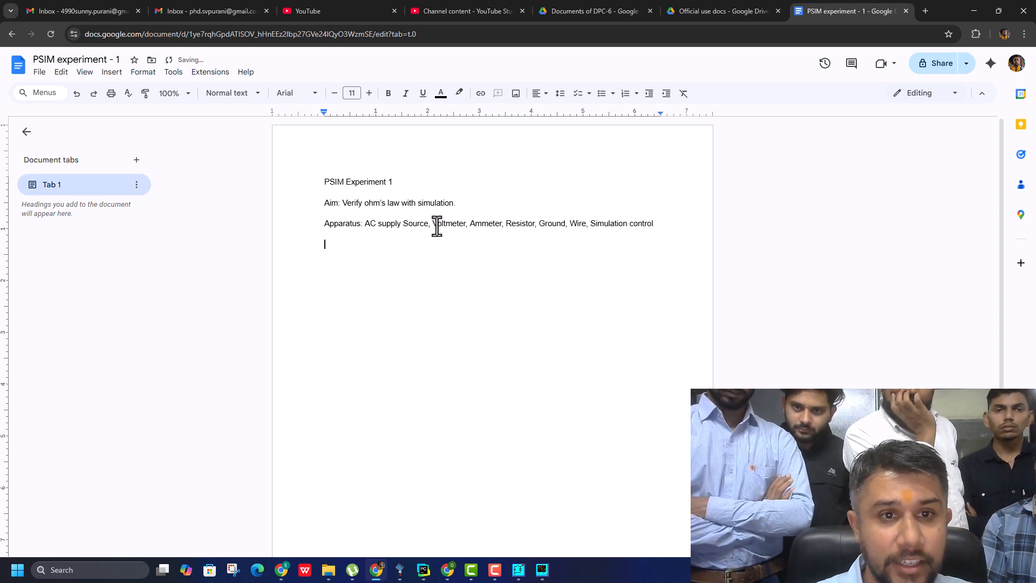
pyautogui.write('Graph:')
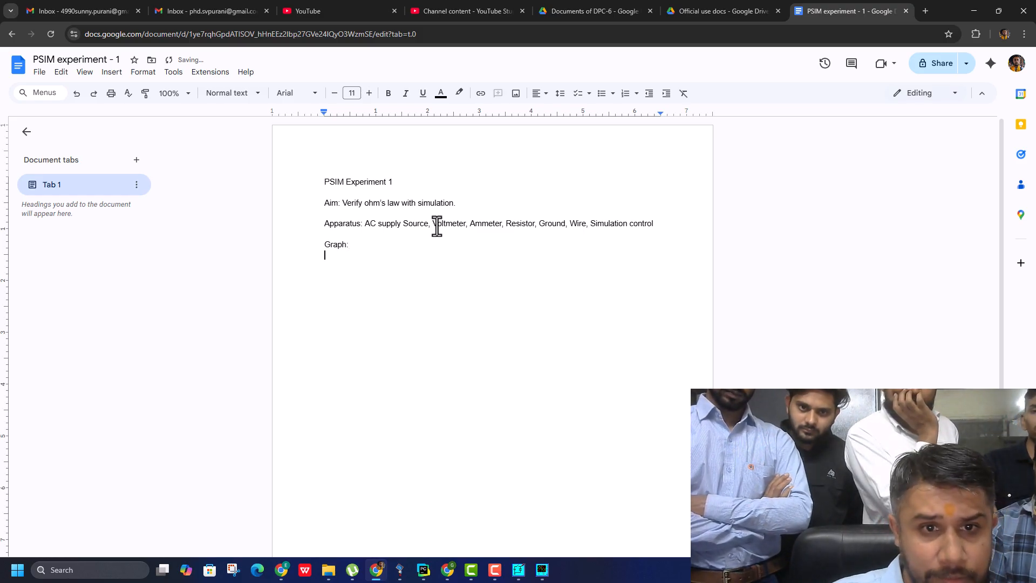
pyautogui.click(324, 245)
pyautogui.press('Return')
pyautogui.click(356, 263)
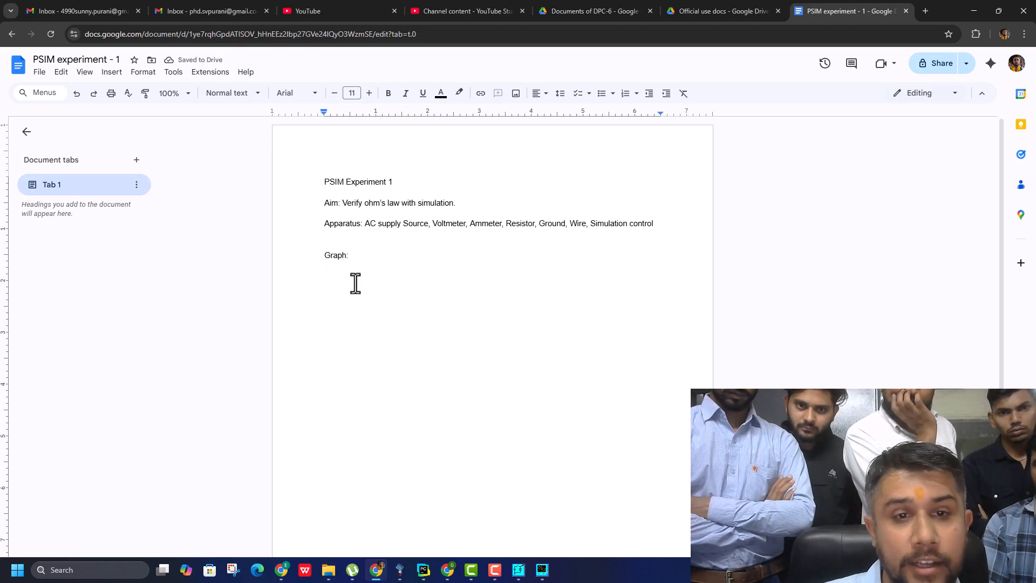
# Step: Try to paste the copied metafile graph below the "Graph:" line
pyautogui.rightClick(352, 278)
pyautogui.click(381, 327)
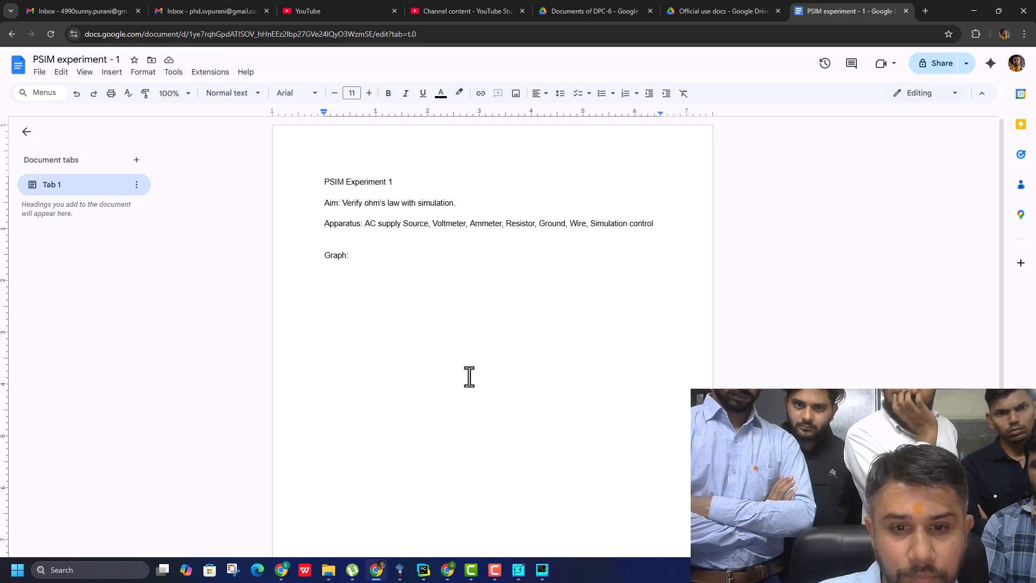
pyautogui.click(120, 569)
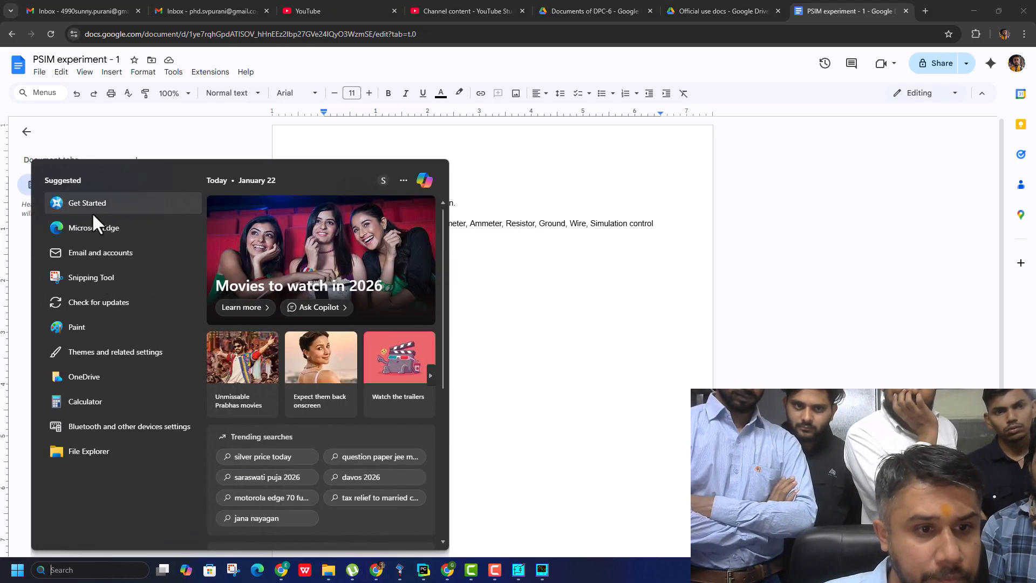
# Step: Copy the three-plot graph from Simview as a bitmap and paste it below the "Graph:" line in the Google Docs document
pyautogui.click(542, 569)
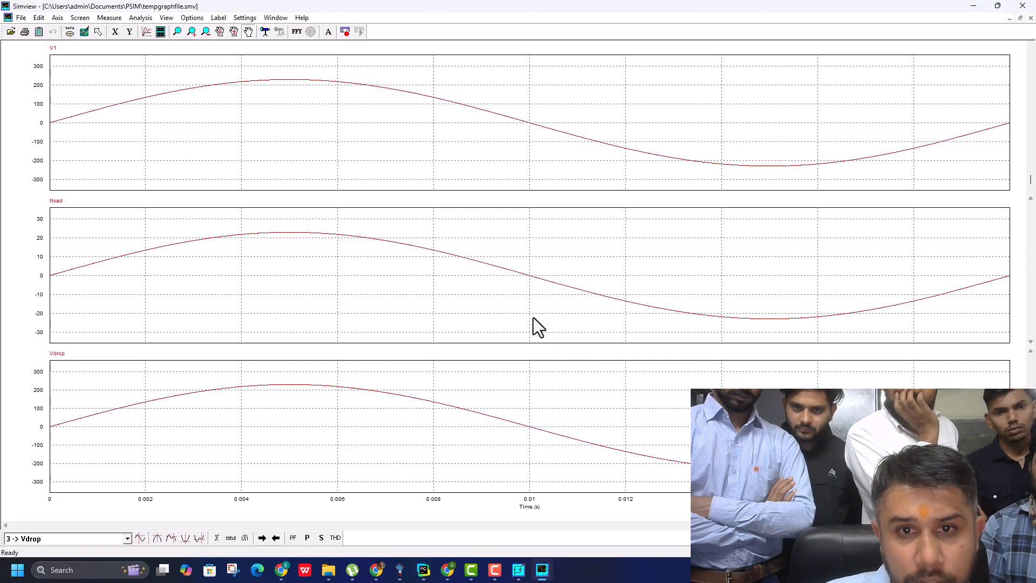
pyautogui.click(37, 18)
pyautogui.moveTo(108, 47)
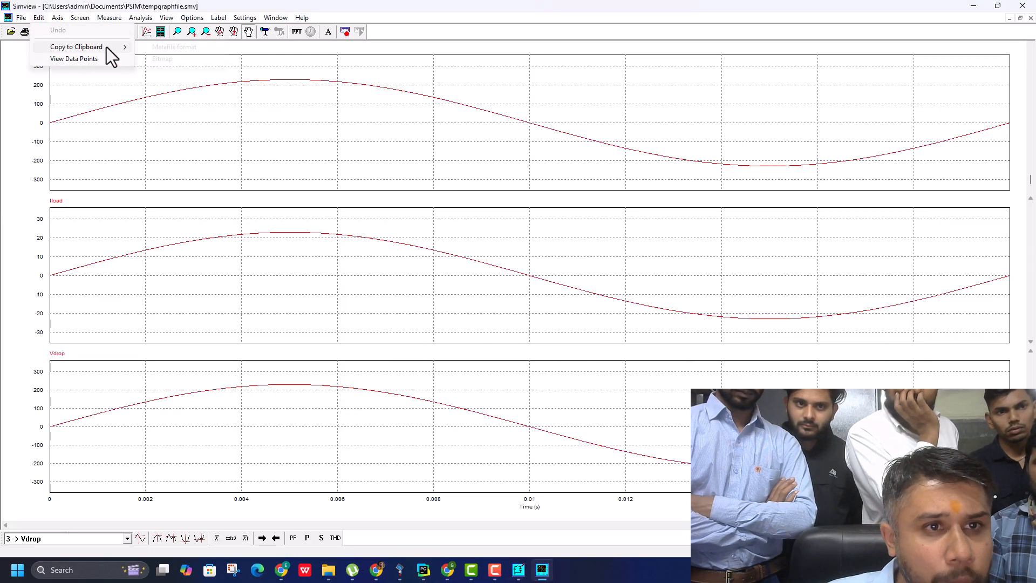
pyautogui.click(170, 60)
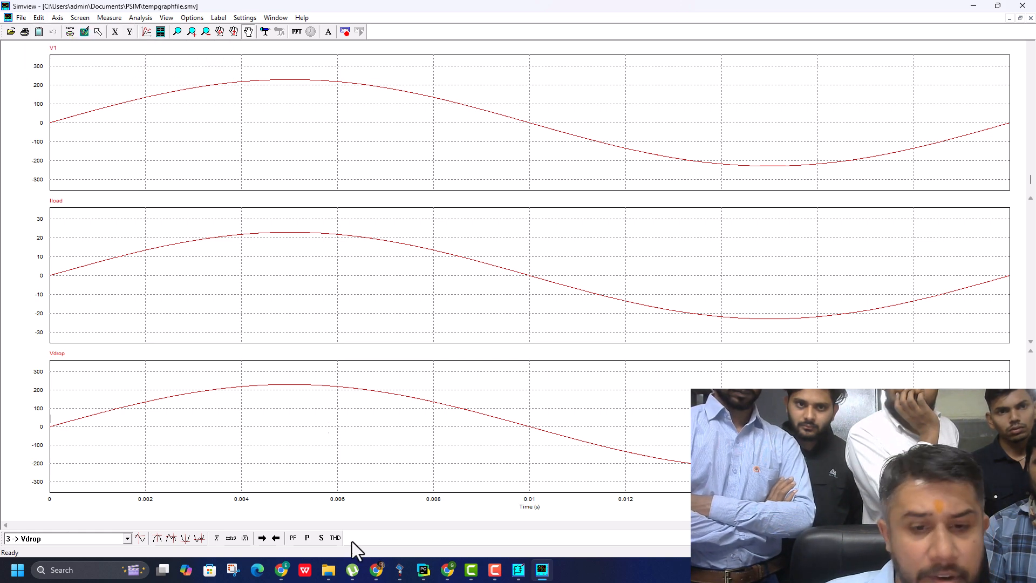
pyautogui.click(376, 570)
pyautogui.hotkey('ctrl', 'v')
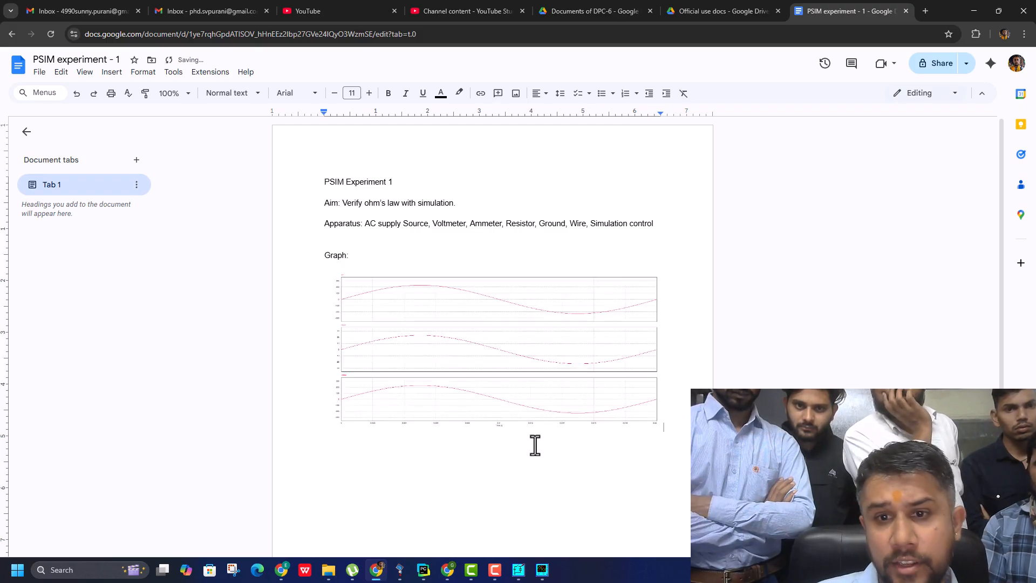
# Step: Rotate the pasted three-plot graph image to 270° in the size and rotation options
pyautogui.click(530, 360)
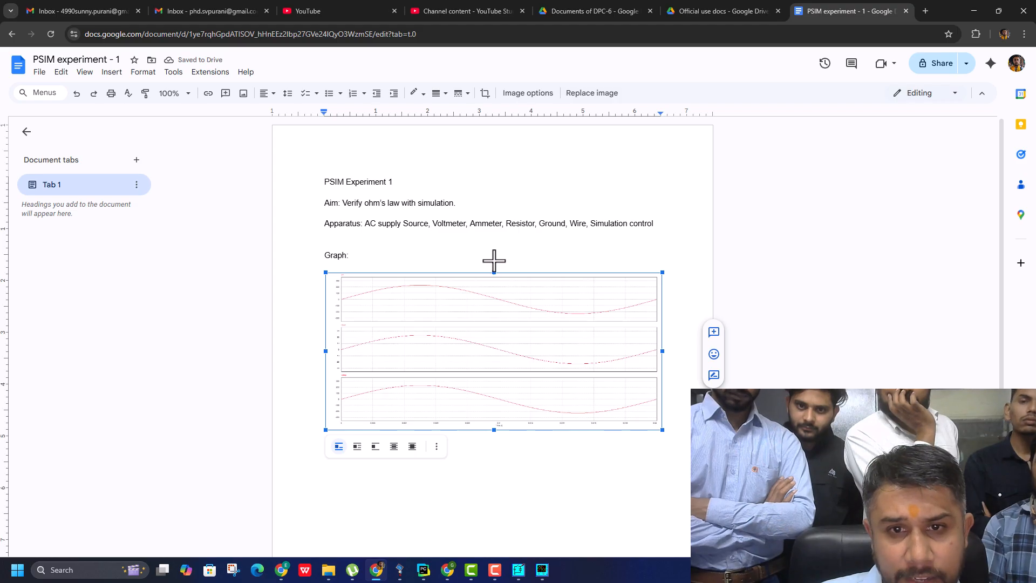
pyautogui.rightClick(446, 399)
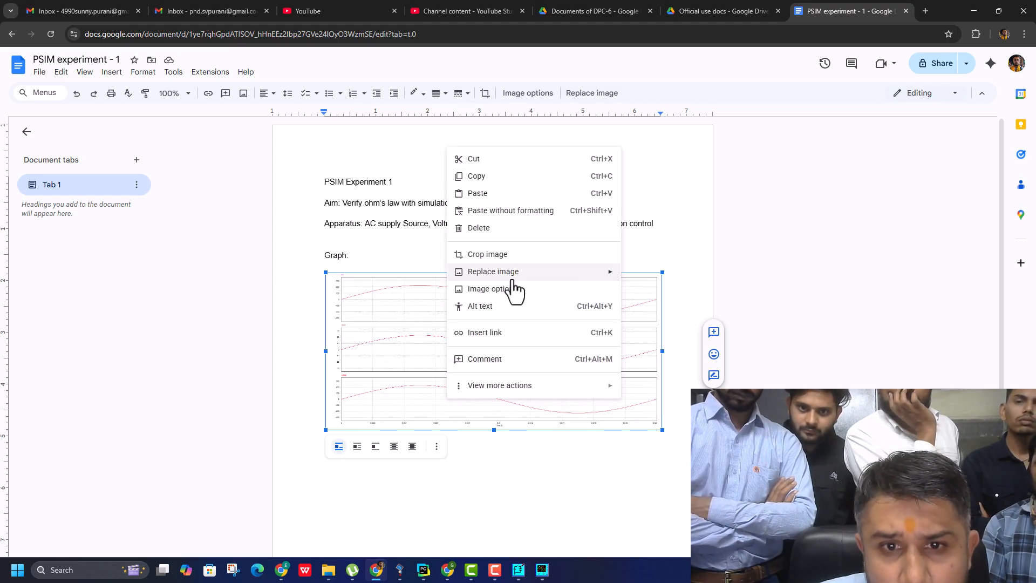
pyautogui.press('Escape')
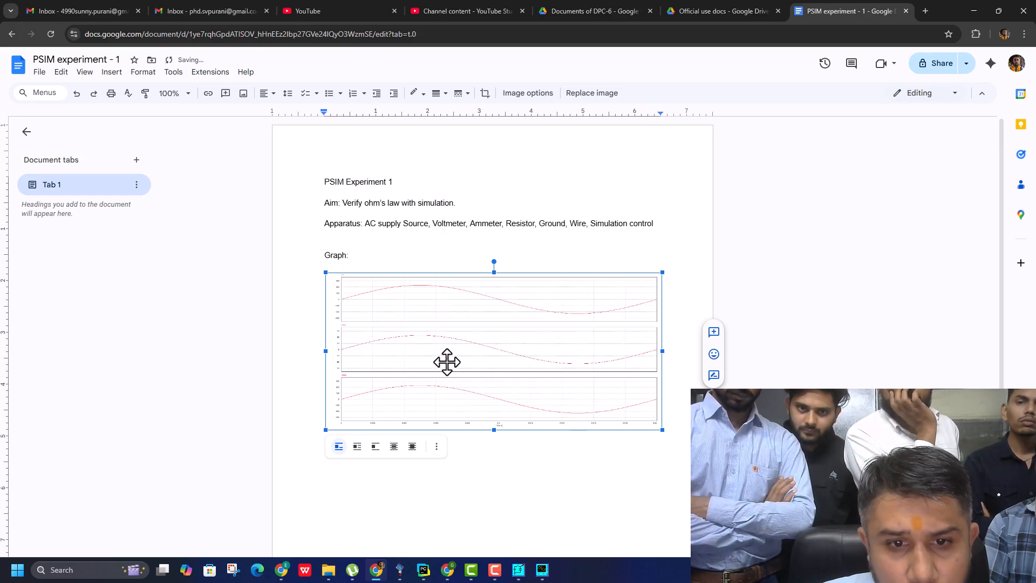
pyautogui.click(436, 447)
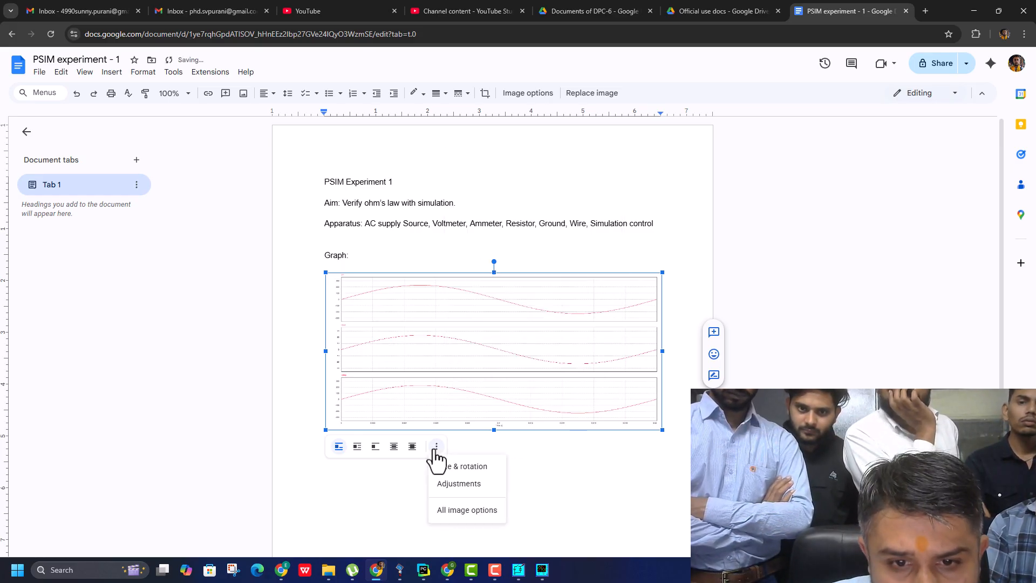
pyautogui.click(464, 467)
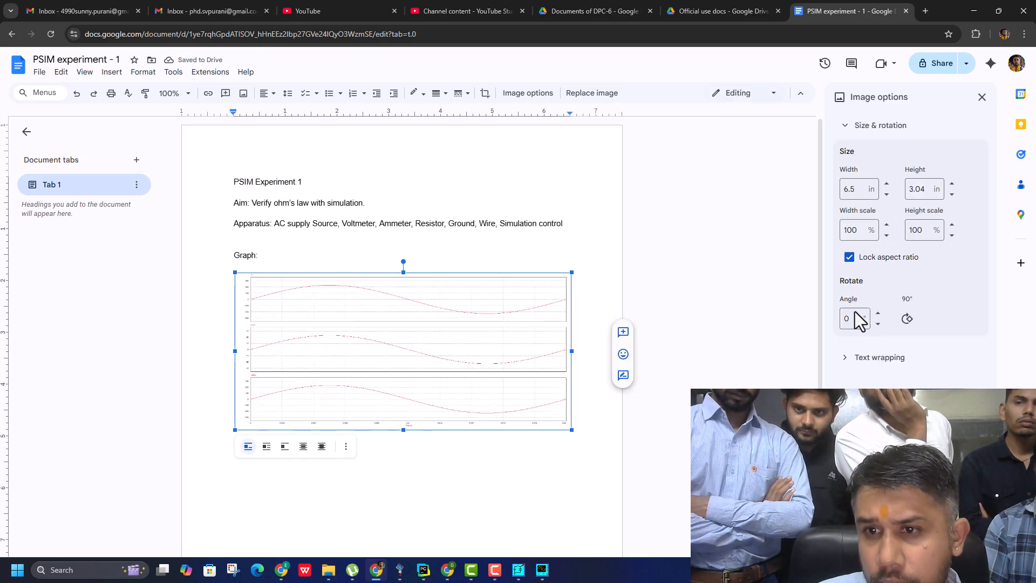
pyautogui.click(907, 320)
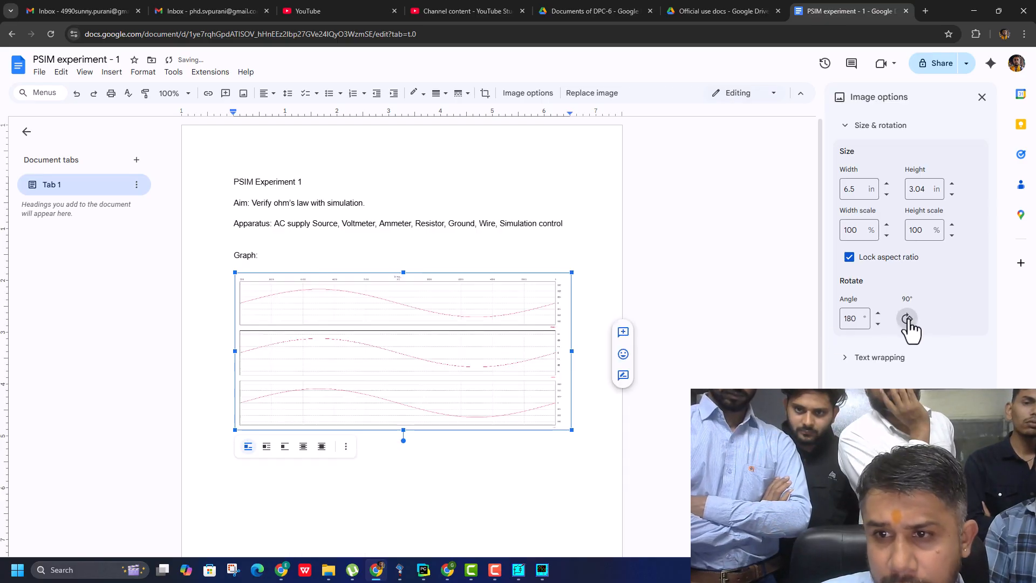
pyautogui.click(907, 319)
pyautogui.click(907, 320)
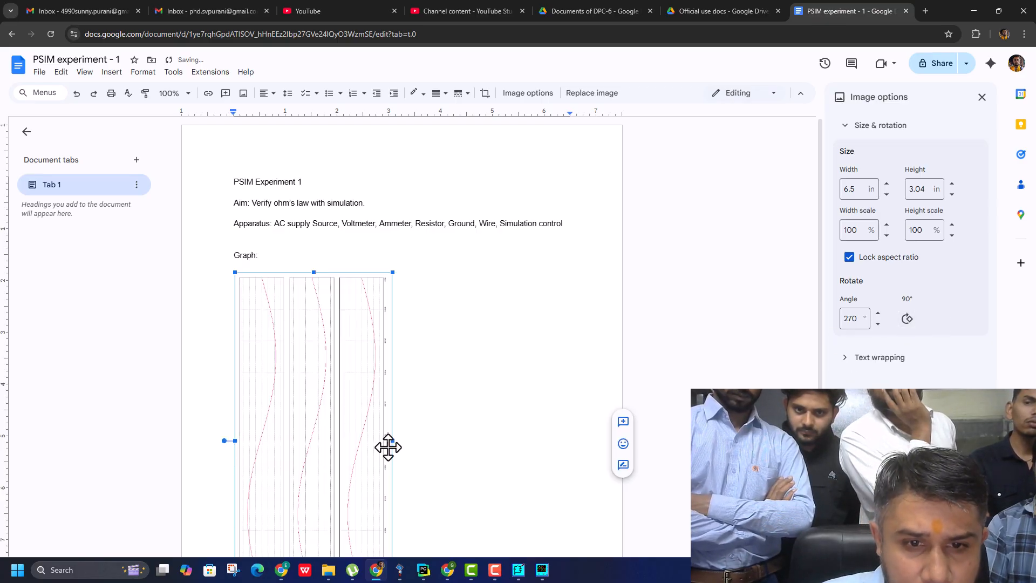
# Step: Stretch the rotated graph image across the page to a height of about 6.3 in
pyautogui.moveTo(391, 440); pyautogui.dragTo(546, 440)
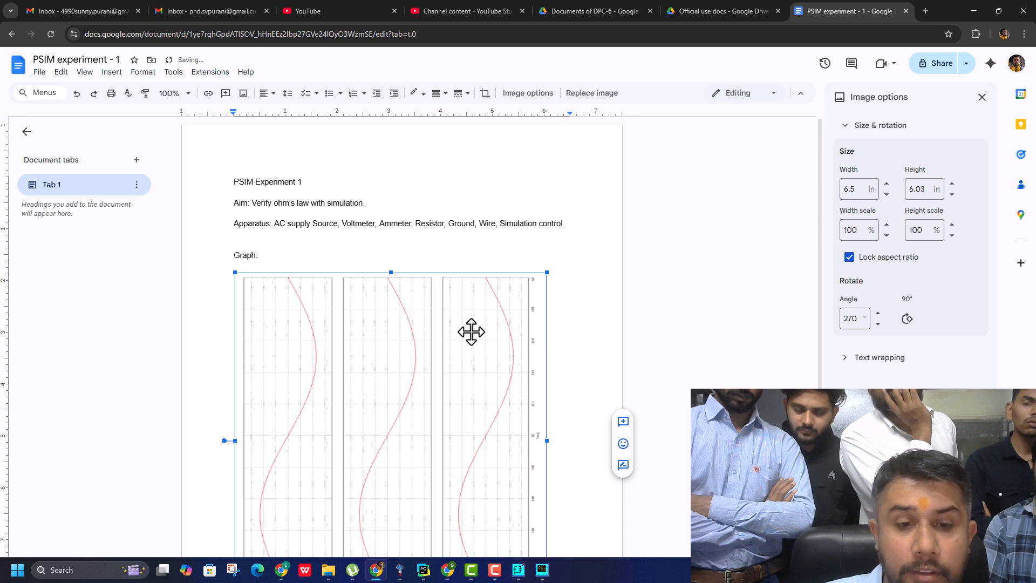
pyautogui.scroll(-3, 511, 378)
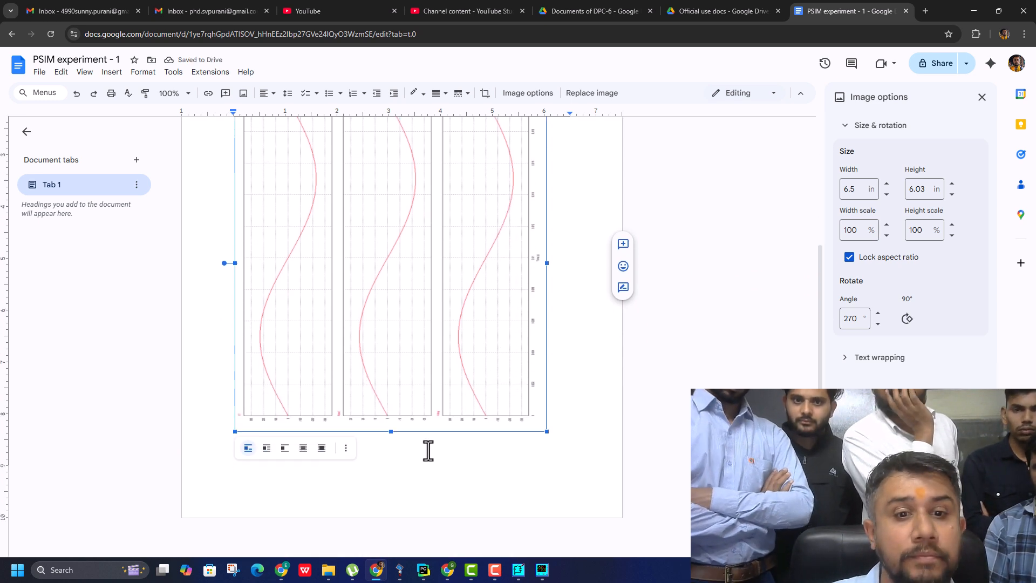
pyautogui.moveTo(547, 263); pyautogui.dragTo(560, 263)
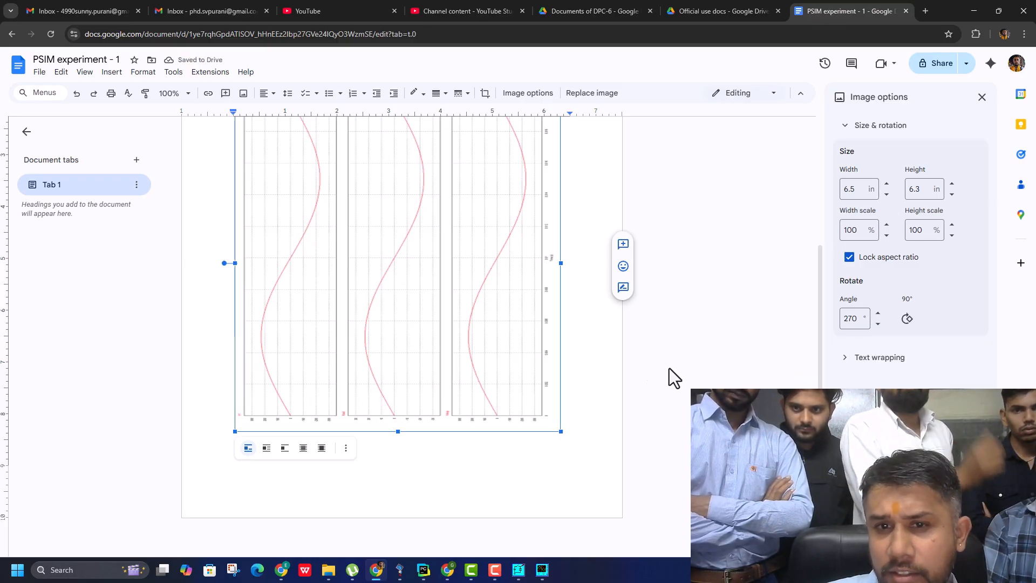
# Step: Add a 3 pt border around the rotated graph image
pyautogui.scroll(3, 532, 326)
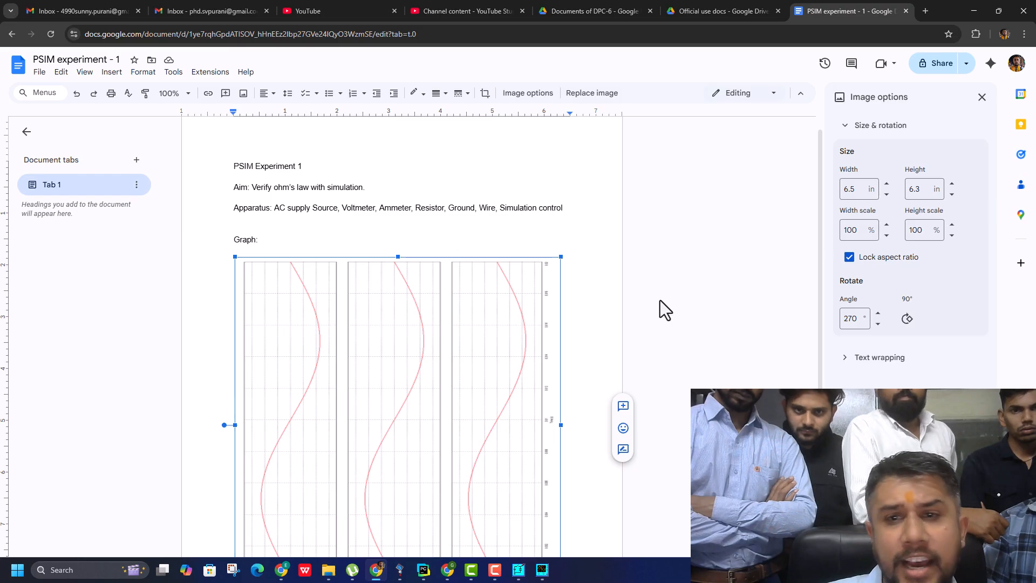
pyautogui.rightClick(335, 385)
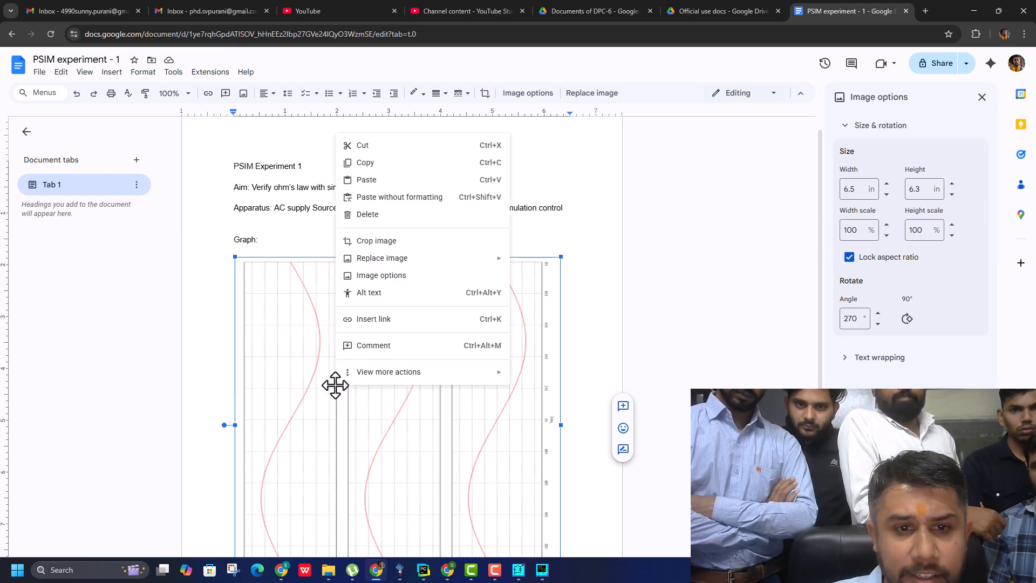
pyautogui.click(264, 94)
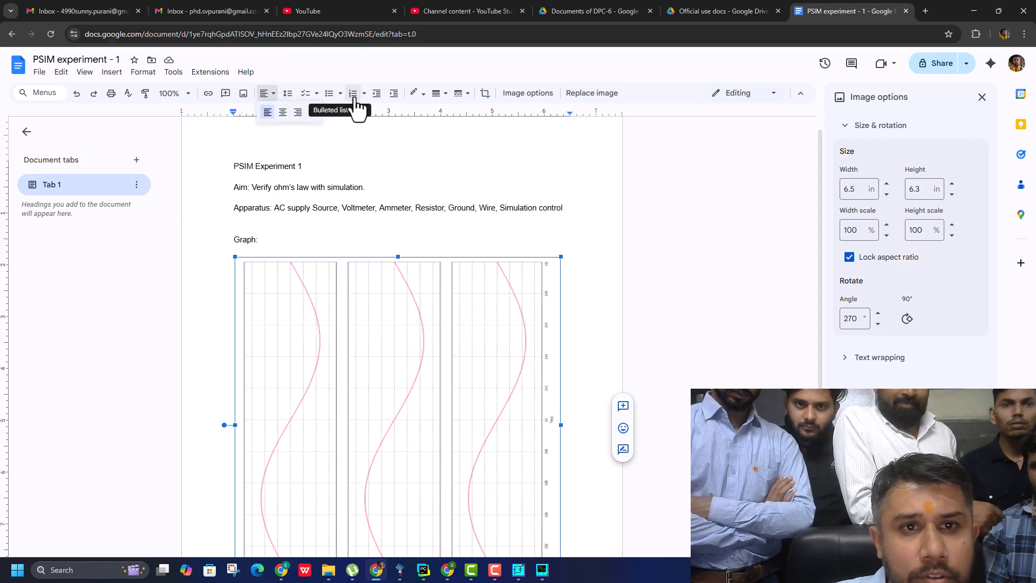
pyautogui.click(437, 94)
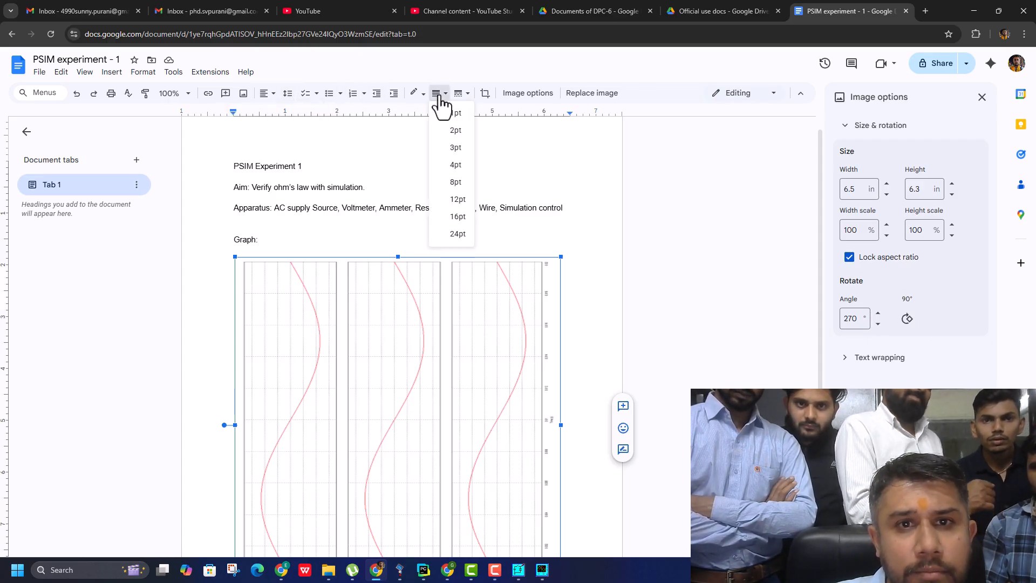
pyautogui.click(456, 154)
pyautogui.click(571, 324)
pyautogui.scroll(-1, 584, 313)
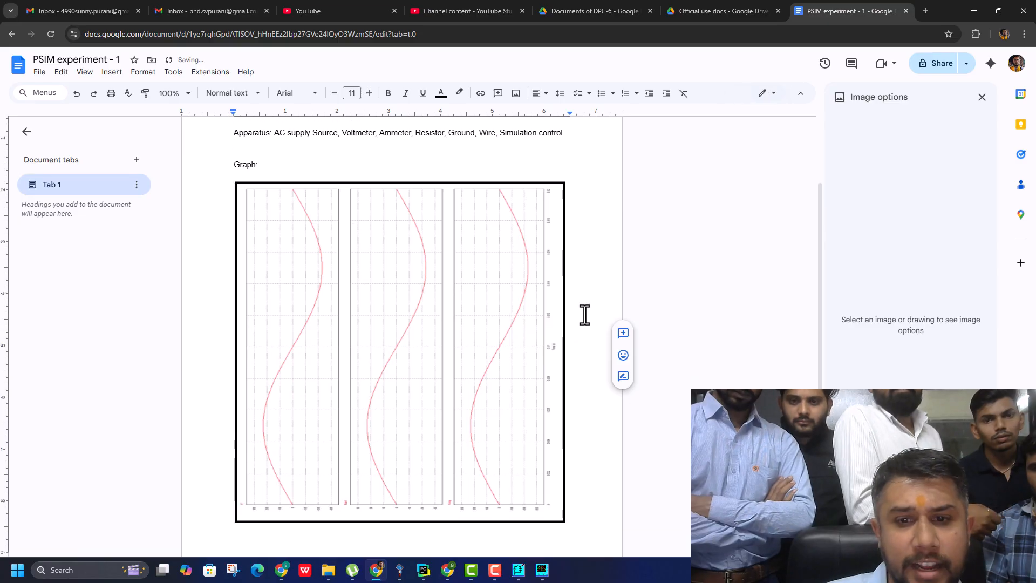
# Step: Stretch the bordered graph image further down the page so it fills most of the page height, and deselect it
pyautogui.click(380, 434)
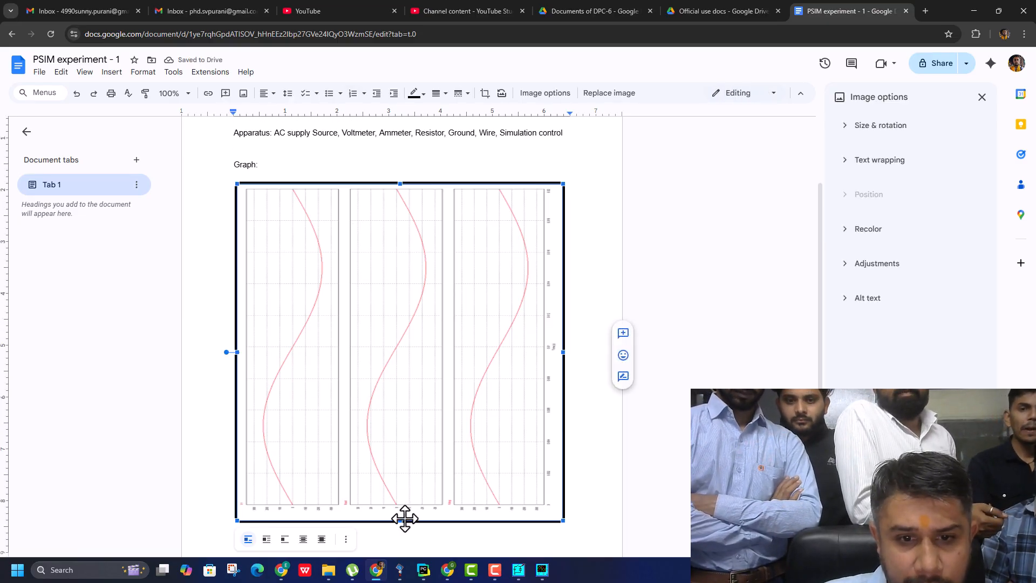
pyautogui.moveTo(405, 518); pyautogui.dragTo(423, 545)
pyautogui.scroll(-1, 453, 400)
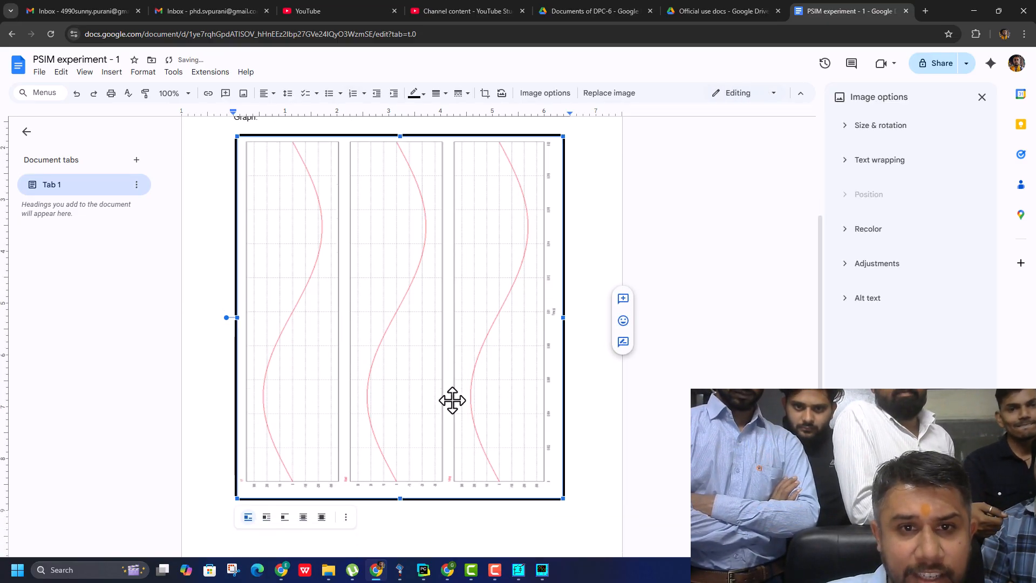
pyautogui.moveTo(400, 492); pyautogui.dragTo(400, 529)
pyautogui.scroll(-10, 415, 356)
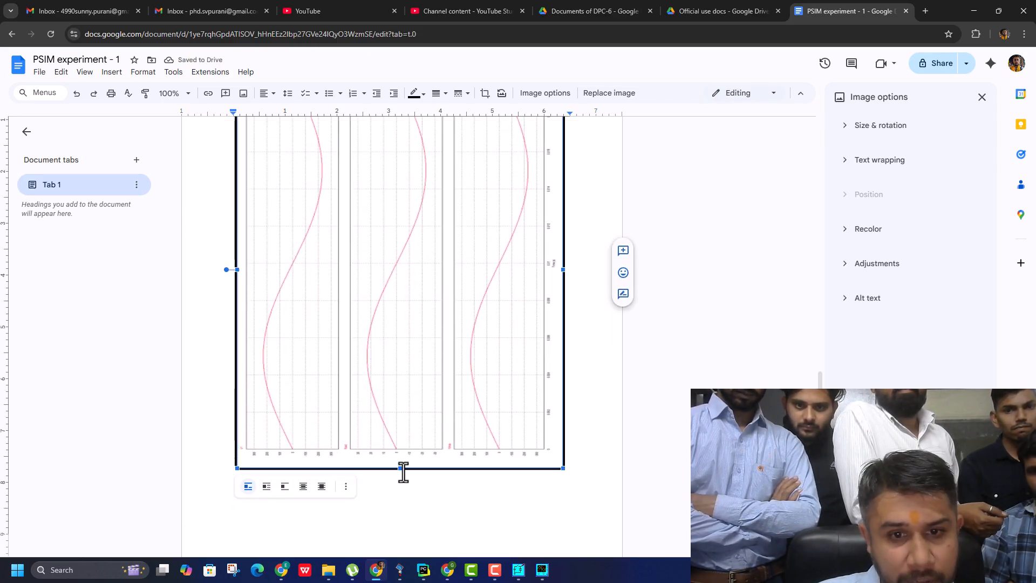
pyautogui.scroll(1, 400, 489)
pyautogui.scroll(-3, 404, 399)
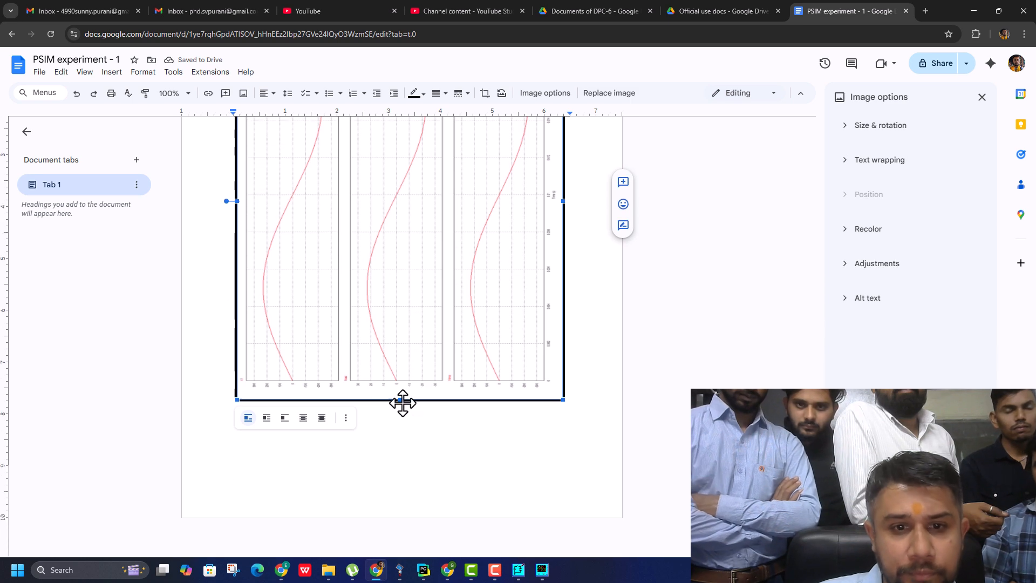
pyautogui.moveTo(403, 402); pyautogui.dragTo(400, 443)
pyautogui.click(604, 379)
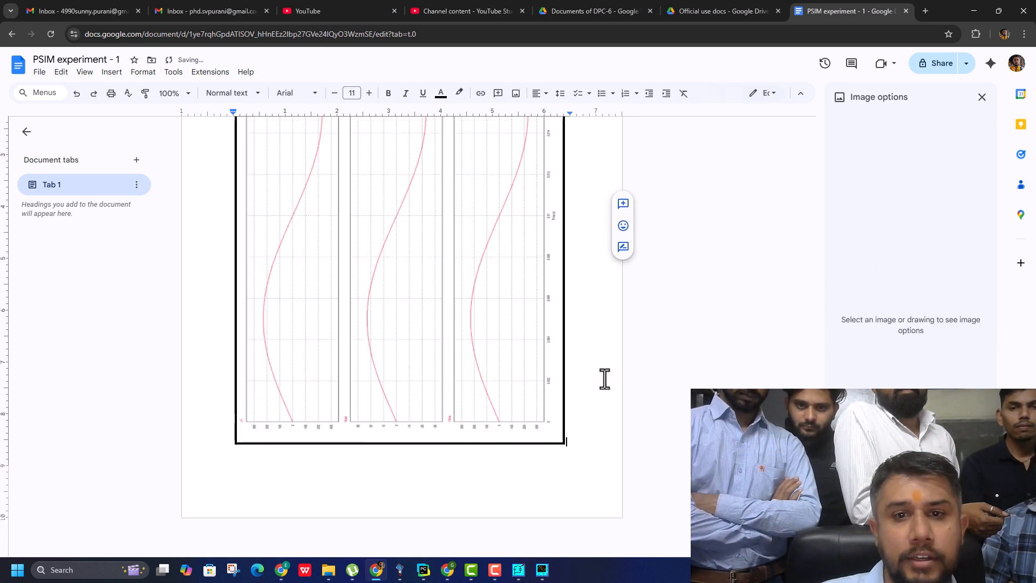
# Step: Insert a page break before the "Graph:" line and reduce the top page margin so the graph fits below it
pyautogui.scroll(5, 604, 379)
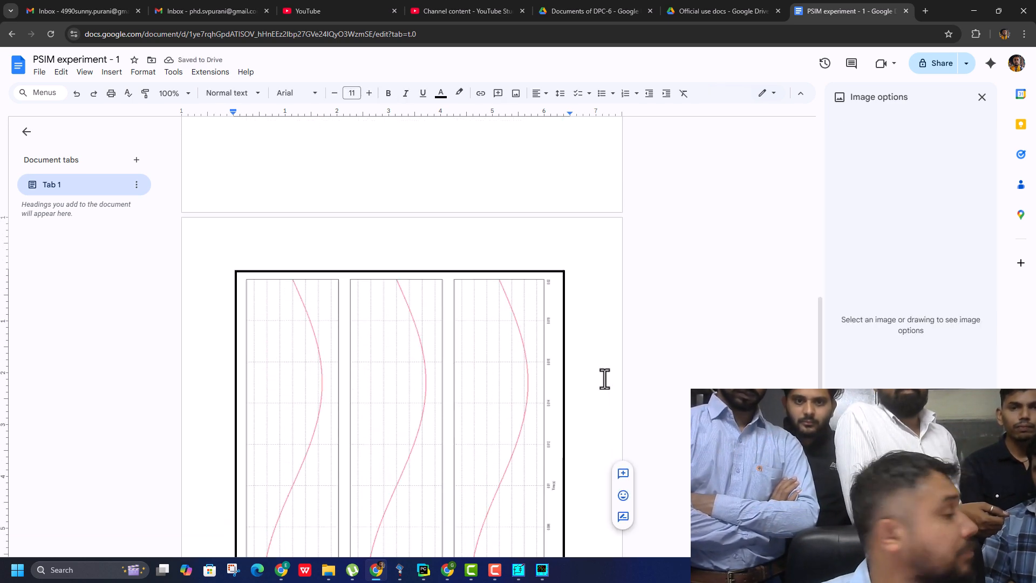
pyautogui.scroll(9, 604, 379)
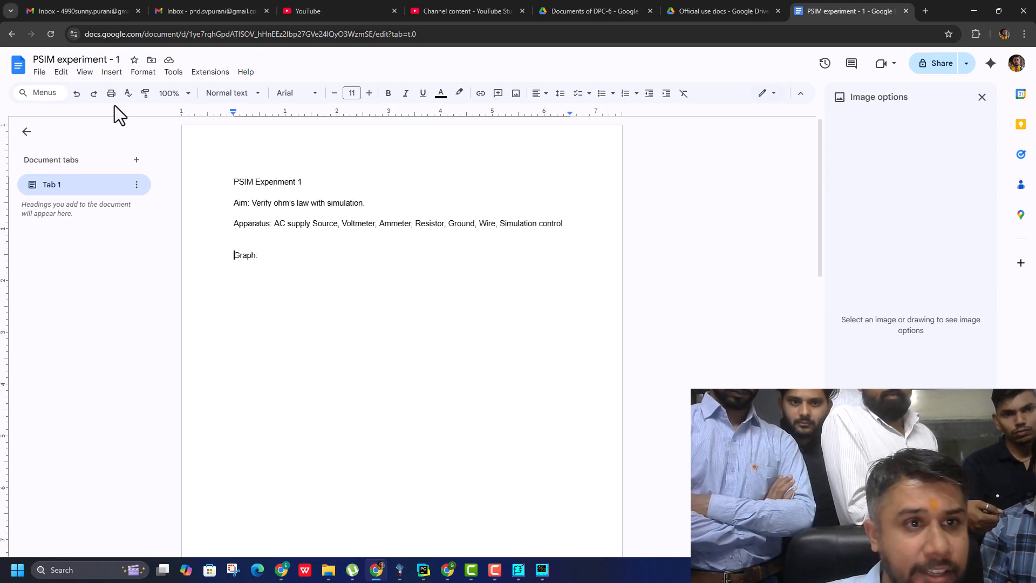
pyautogui.click(111, 72)
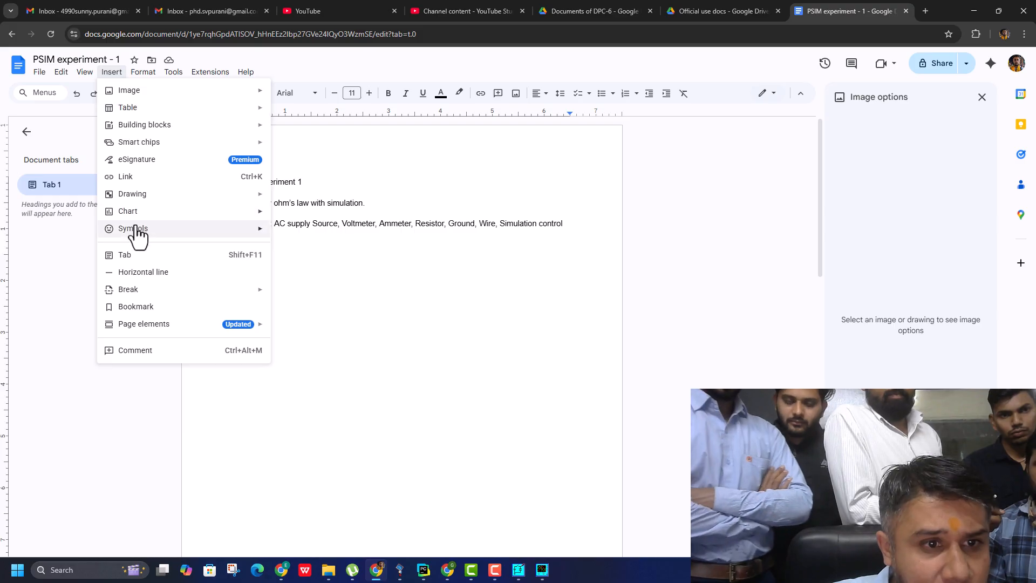
pyautogui.moveTo(245, 292)
pyautogui.click(299, 294)
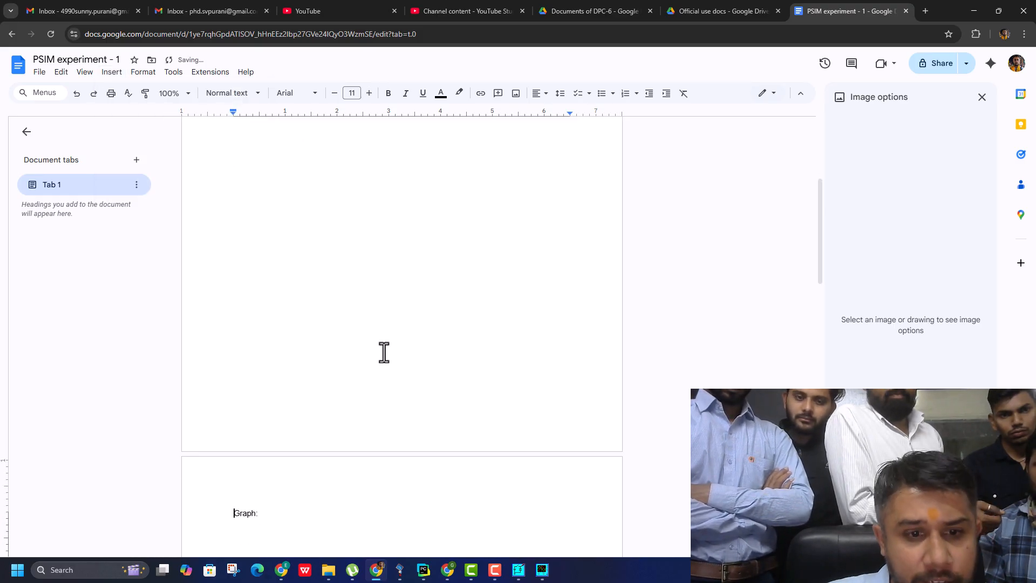
pyautogui.scroll(-6, 346, 302)
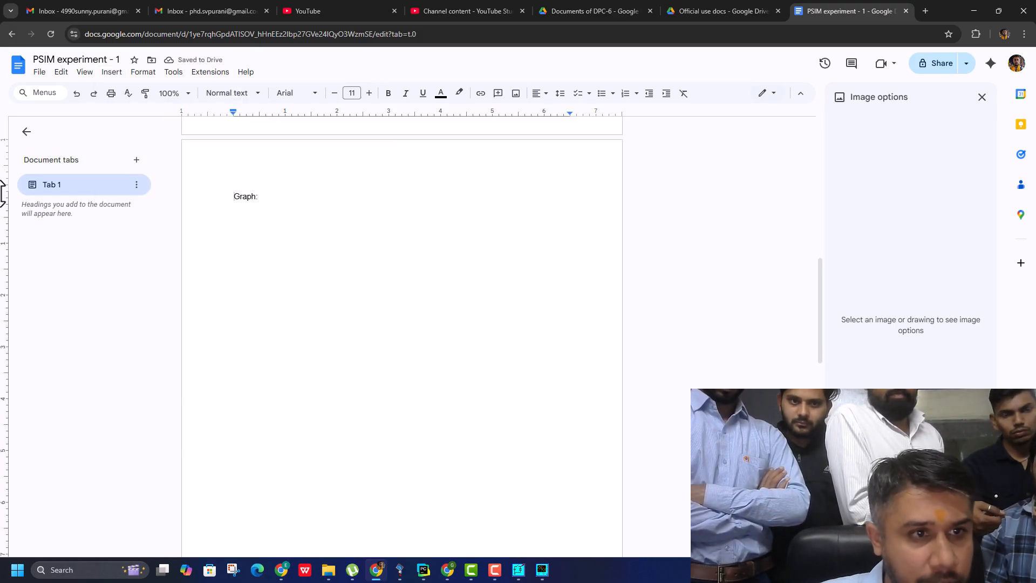
pyautogui.moveTo(3, 191); pyautogui.dragTo(3, 158)
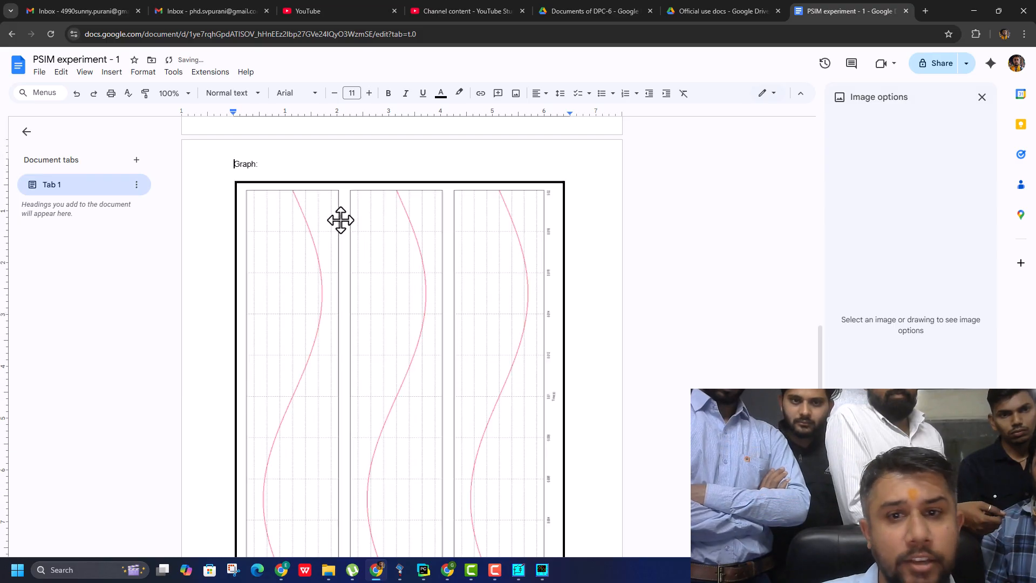
# Step: Add a "Circuit Diagram:" line below the apparatus list on the first page and start a new line
pyautogui.scroll(10, 389, 294)
pyautogui.click(278, 202)
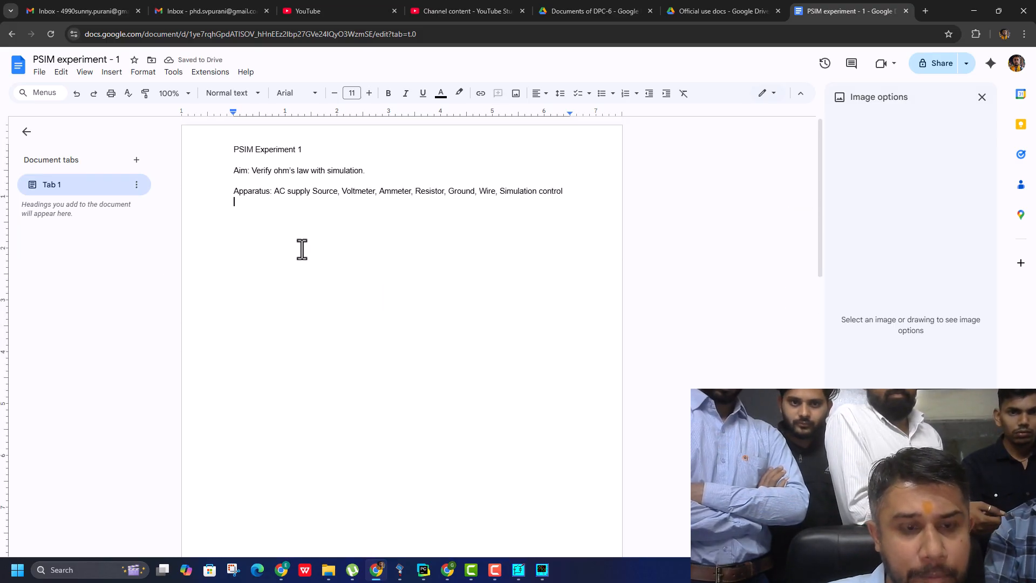
pyautogui.write('Circuit Diagram:')
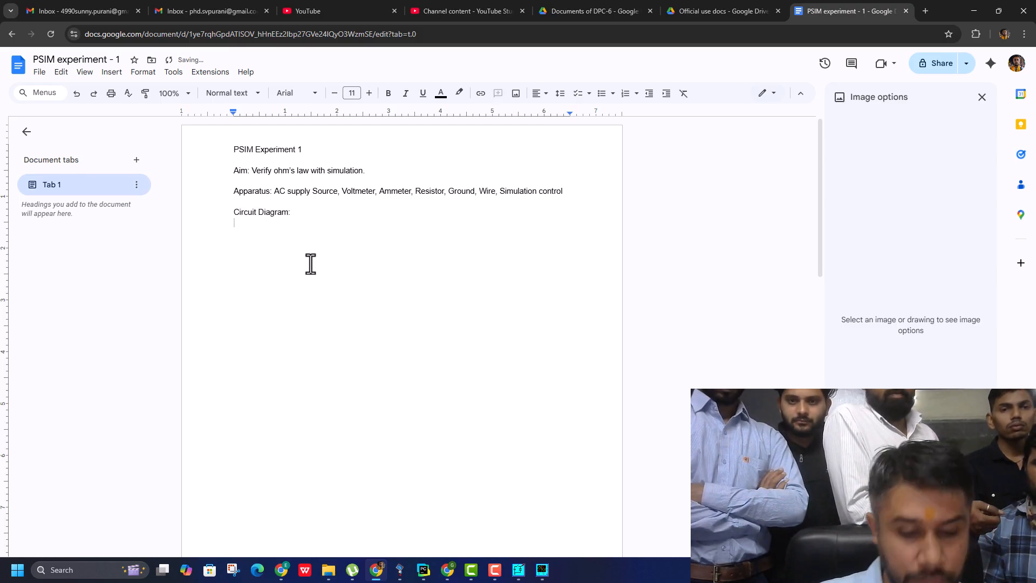
# Step: Close the Simview graph window and switch to the circuit schematic in PSIM
pyautogui.click(542, 570)
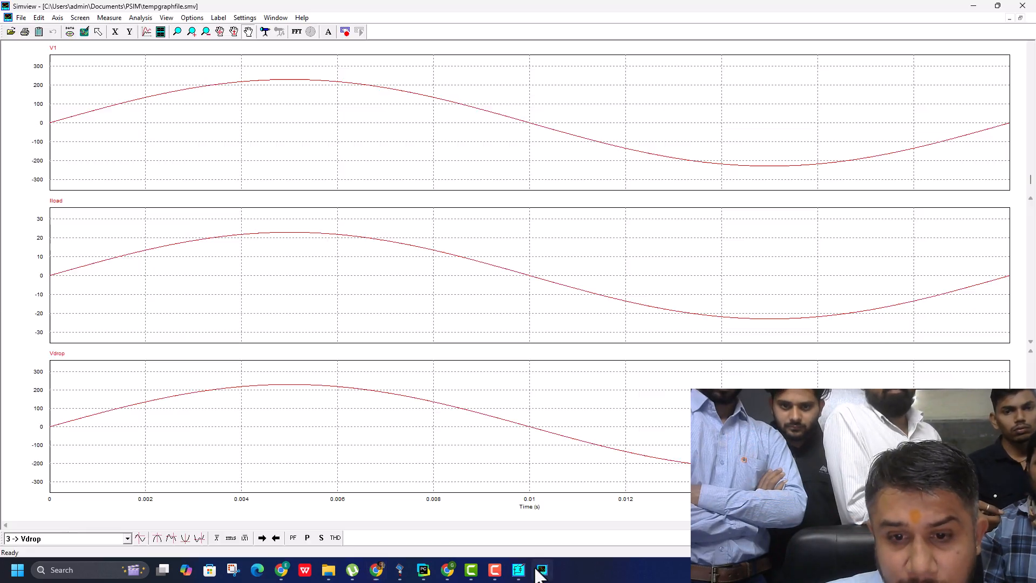
pyautogui.click(1022, 6)
pyautogui.click(513, 567)
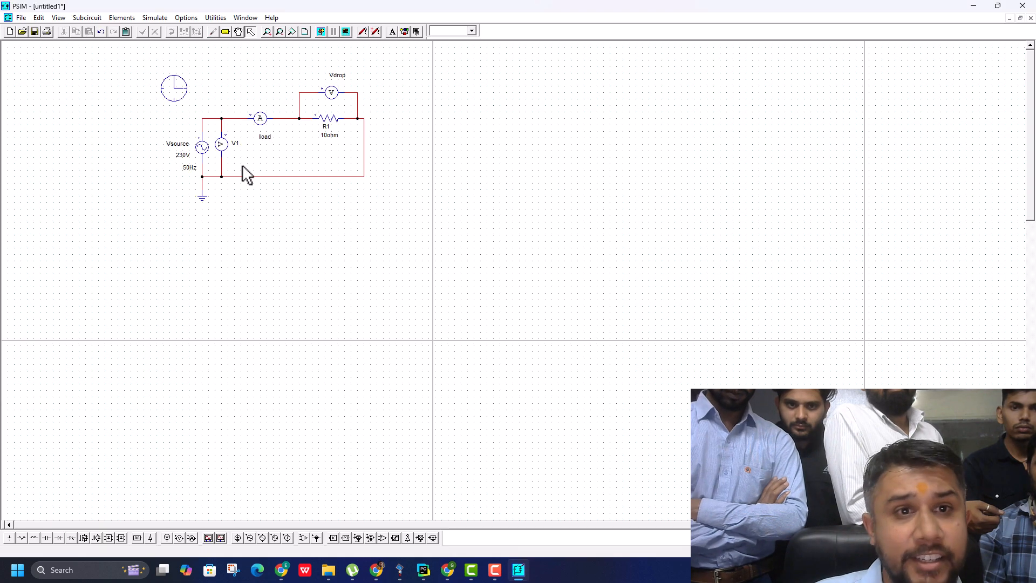
# Step: Copy the PSIM circuit as a color bitmap and paste it below the "Circuit Diagram:" line in the Google Docs document
pyautogui.click(37, 17)
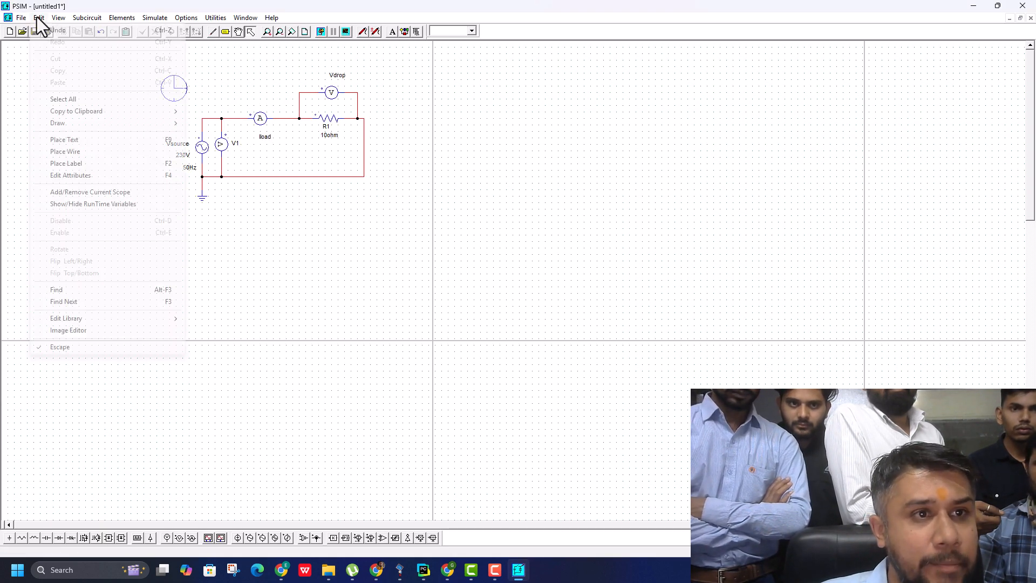
pyautogui.moveTo(87, 112)
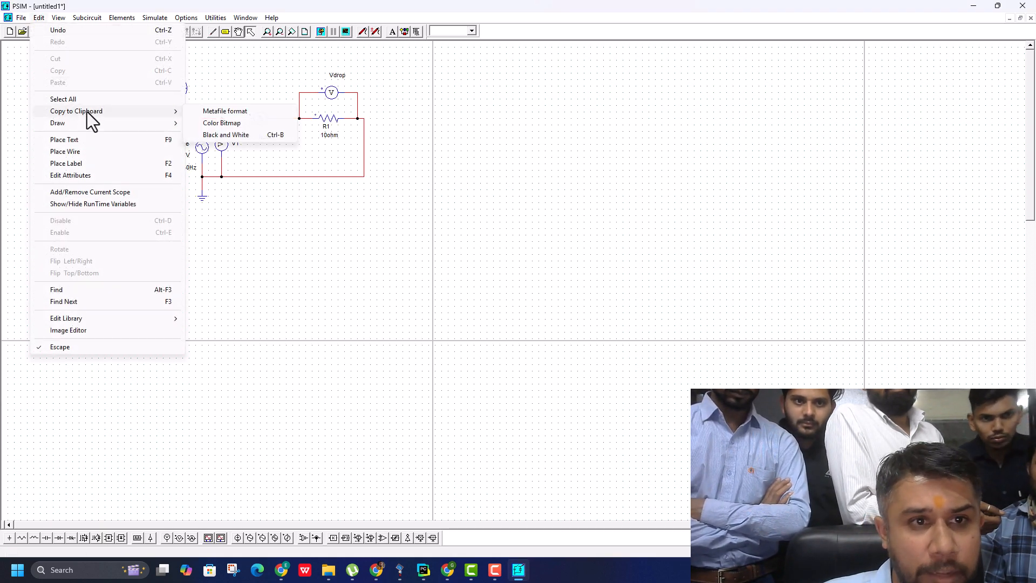
pyautogui.click(231, 123)
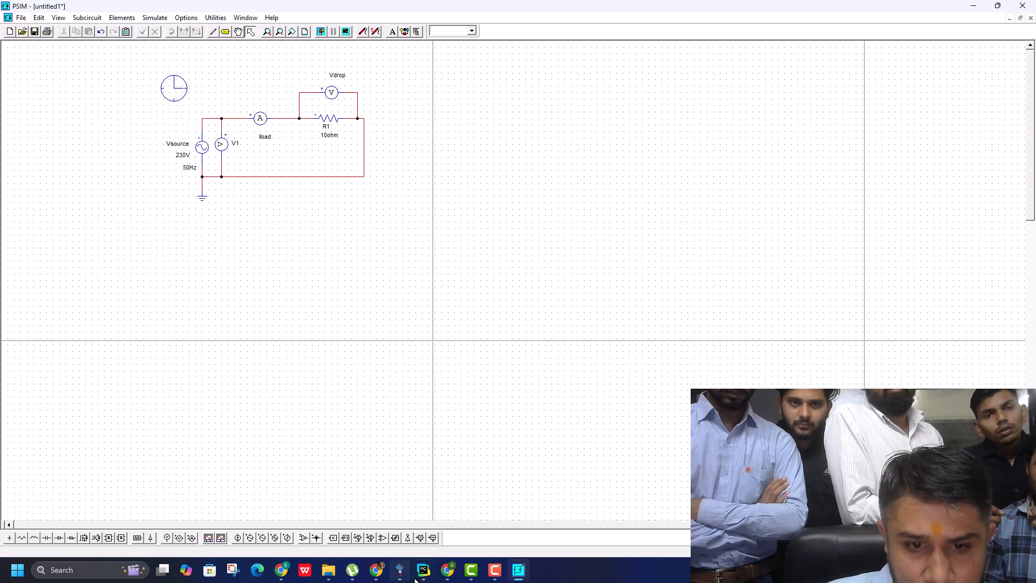
pyautogui.click(377, 570)
pyautogui.hotkey('ctrl', 'v')
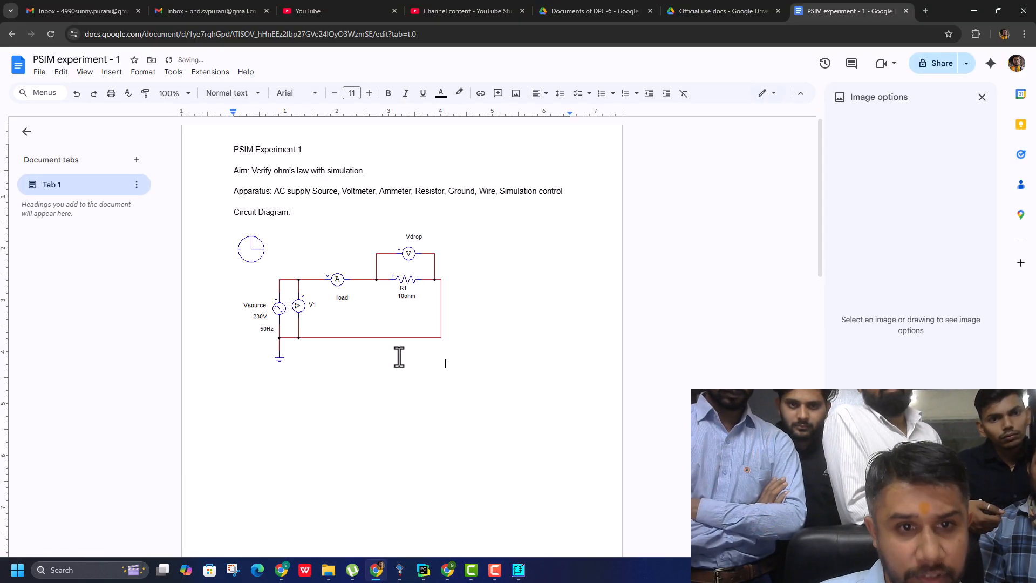
# Step: Center the circuit diagram image horizontally and enlarge it to span most of the text width
pyautogui.click(370, 293)
pyautogui.click(264, 93)
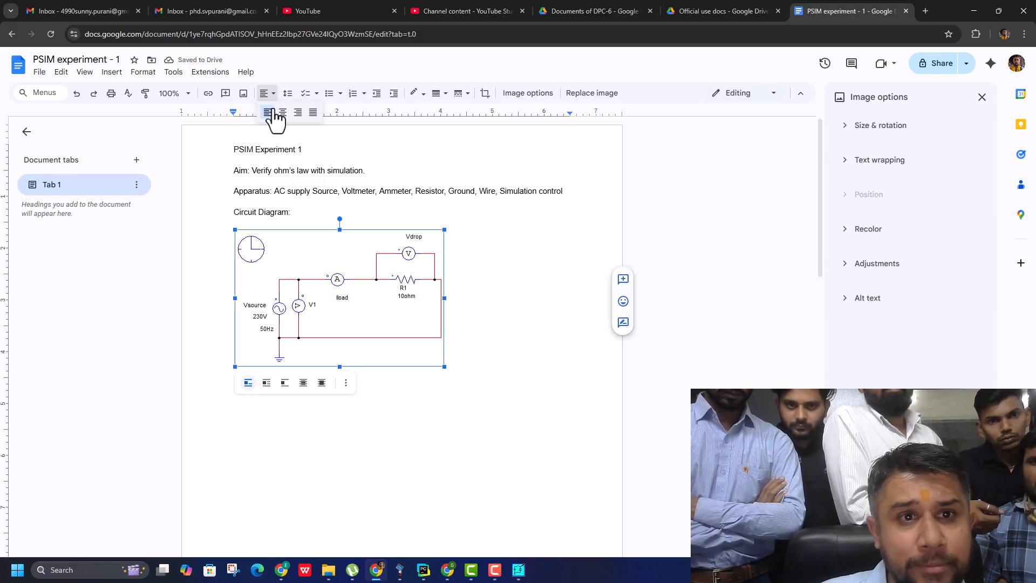
pyautogui.click(281, 120)
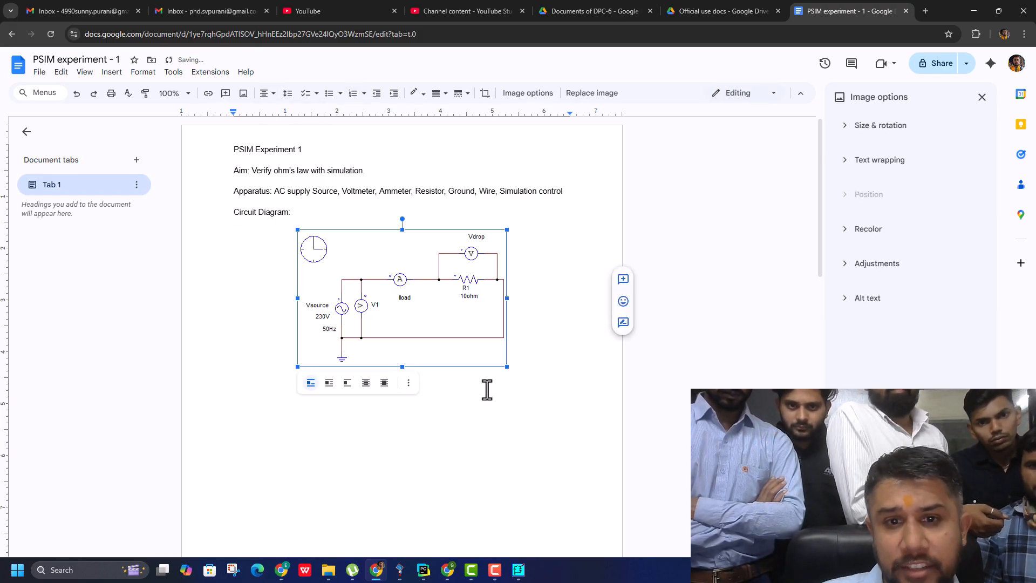
pyautogui.moveTo(506, 366); pyautogui.dragTo(544, 382)
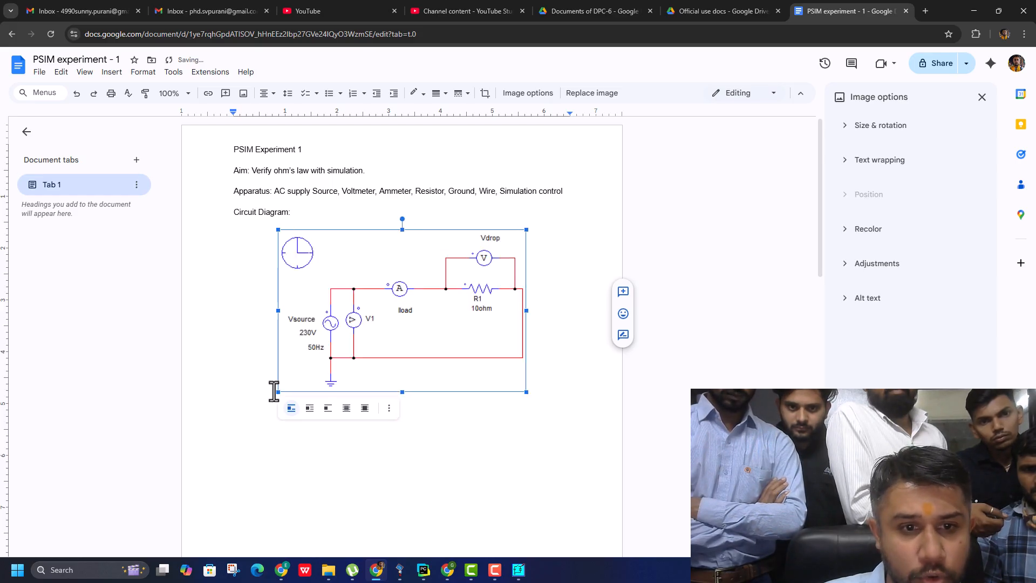
pyautogui.moveTo(278, 397); pyautogui.dragTo(250, 407)
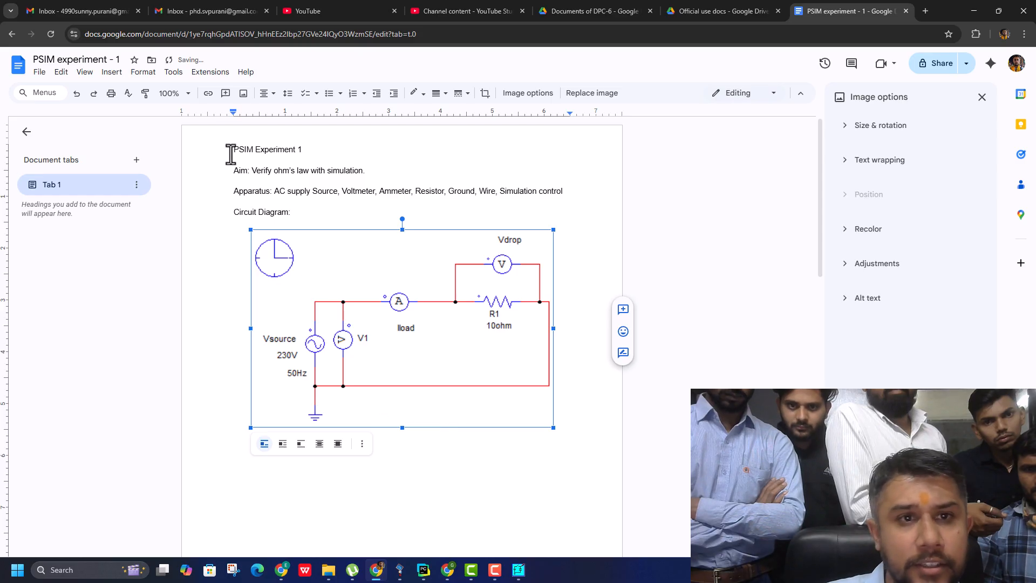
# Step: Add a 3pt black border around the circuit diagram image and deselect it
pyautogui.click(437, 93)
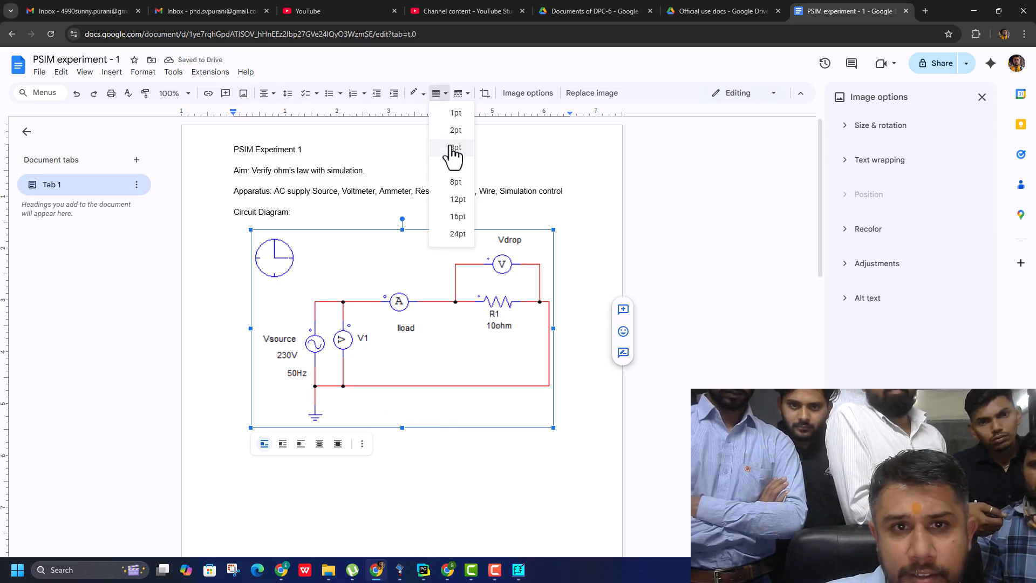
pyautogui.click(453, 155)
pyautogui.click(419, 95)
pyautogui.click(418, 131)
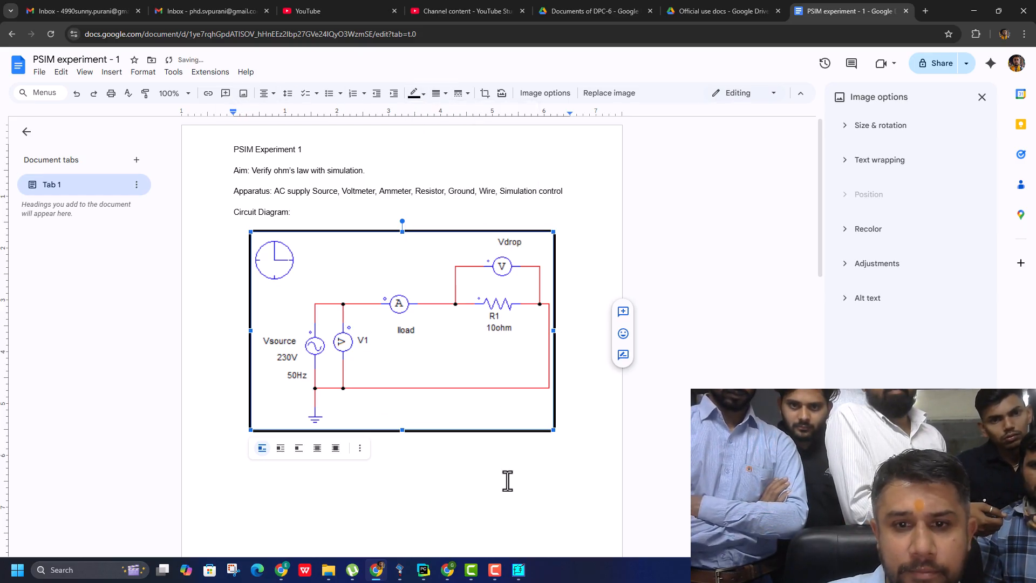
pyautogui.click(505, 481)
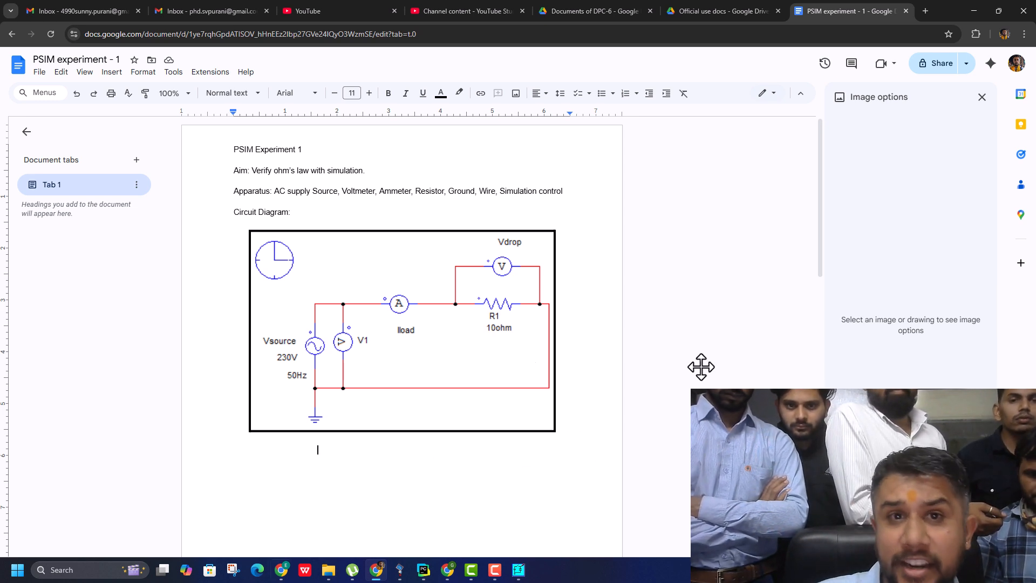
# Step: Switch to PSIM and replace the circuit's AC voltage source with a DC voltage source
pyautogui.scroll(-7, 522, 433)
pyautogui.scroll(4, 520, 444)
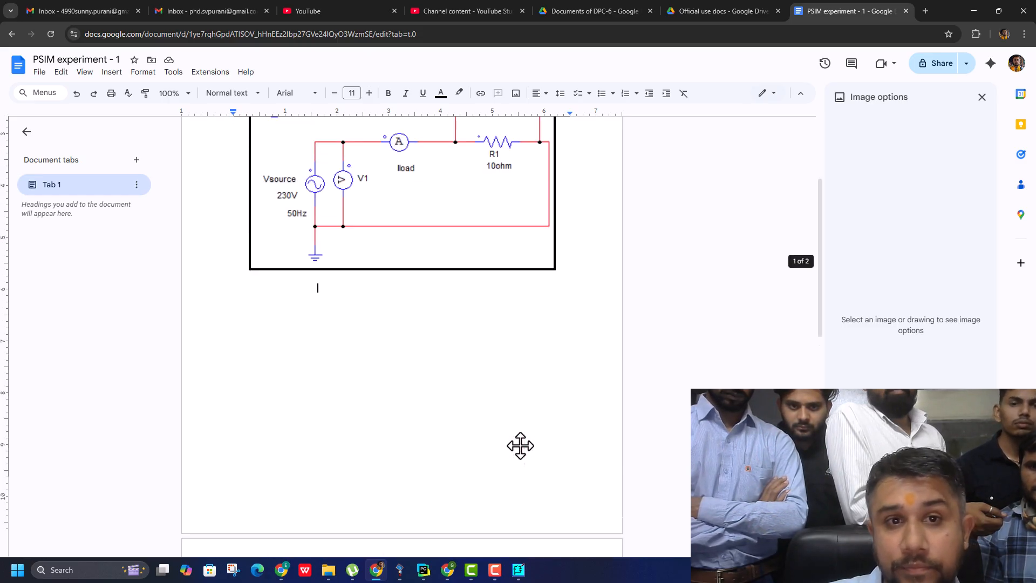
pyautogui.click(518, 570)
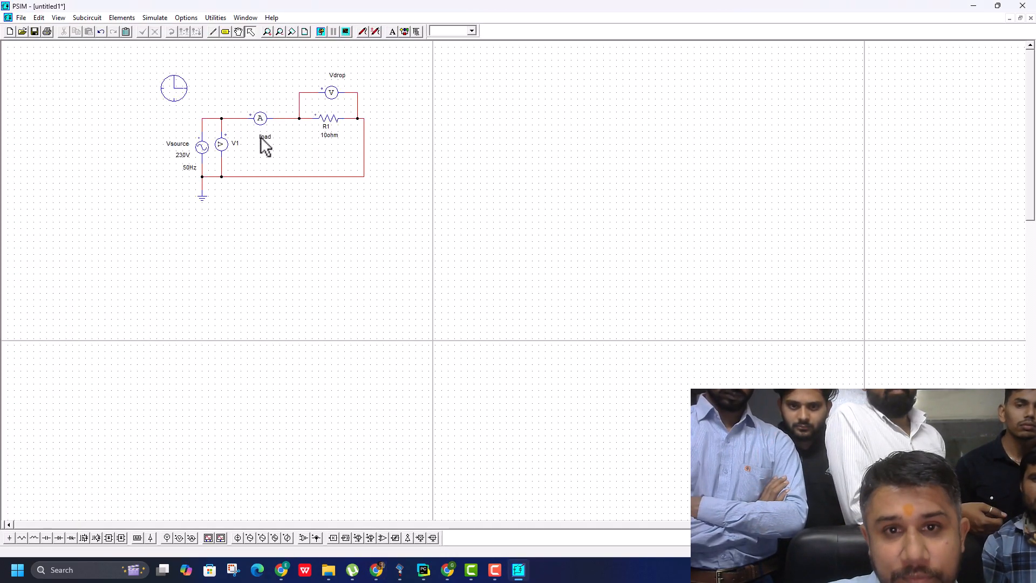
pyautogui.click(205, 144)
pyautogui.press('Delete')
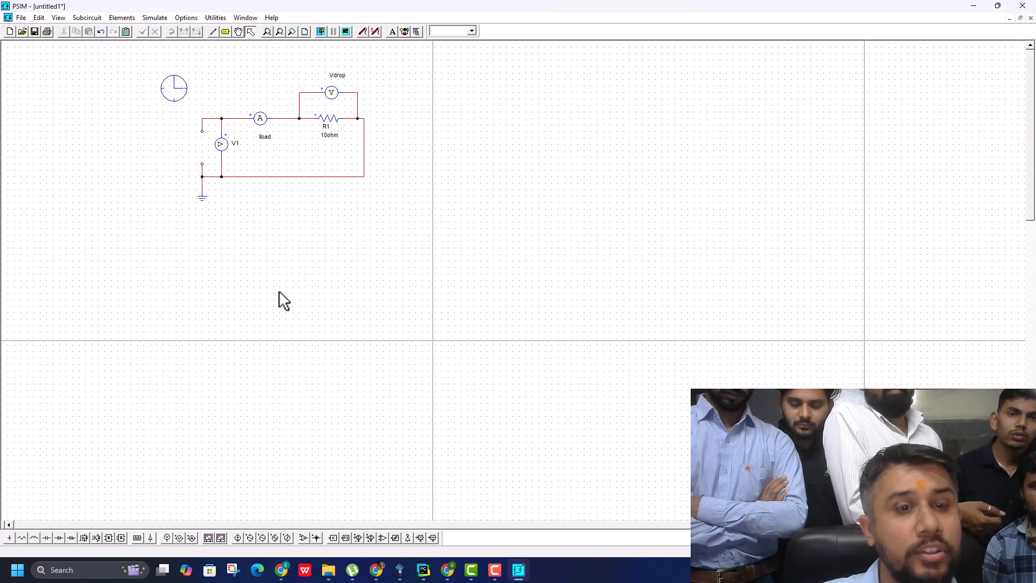
pyautogui.click(238, 538)
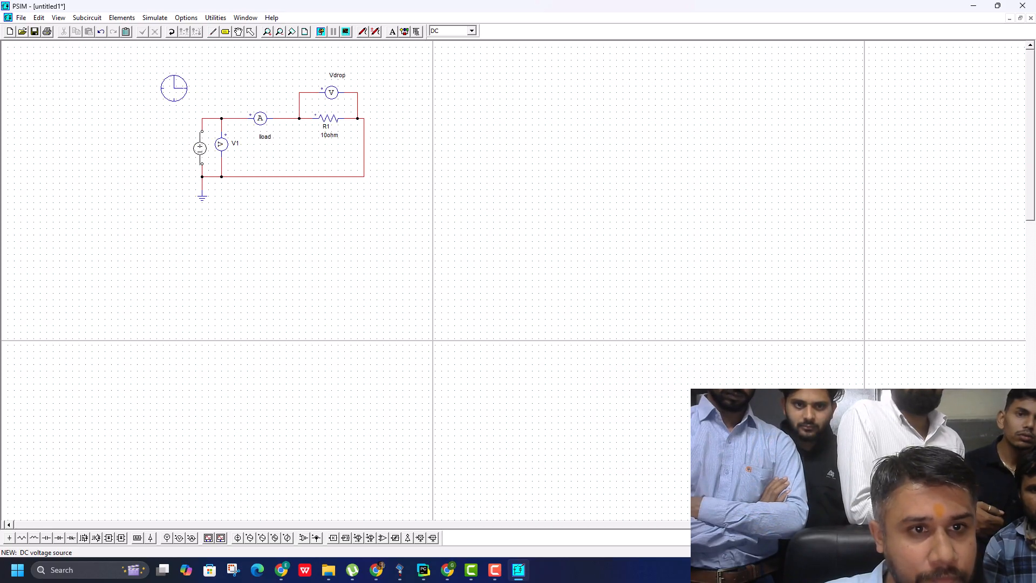
pyautogui.click(202, 146)
pyautogui.press('Escape')
# Step: Name the DC source Vsource, set its amplitude to 220V, display both values and place the labels beside the source
pyautogui.doubleClick(202, 148)
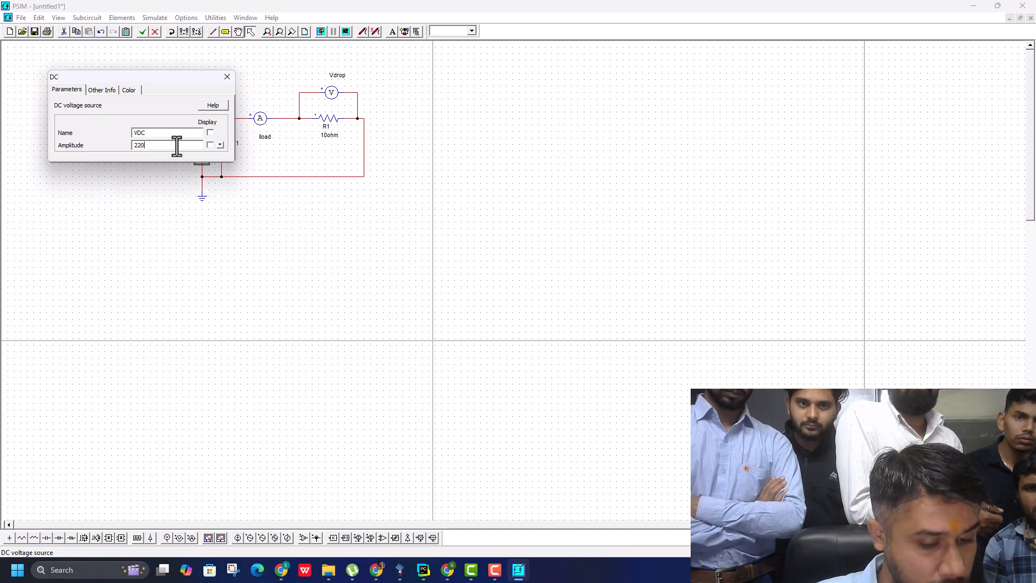
pyautogui.click(210, 133)
pyautogui.click(210, 145)
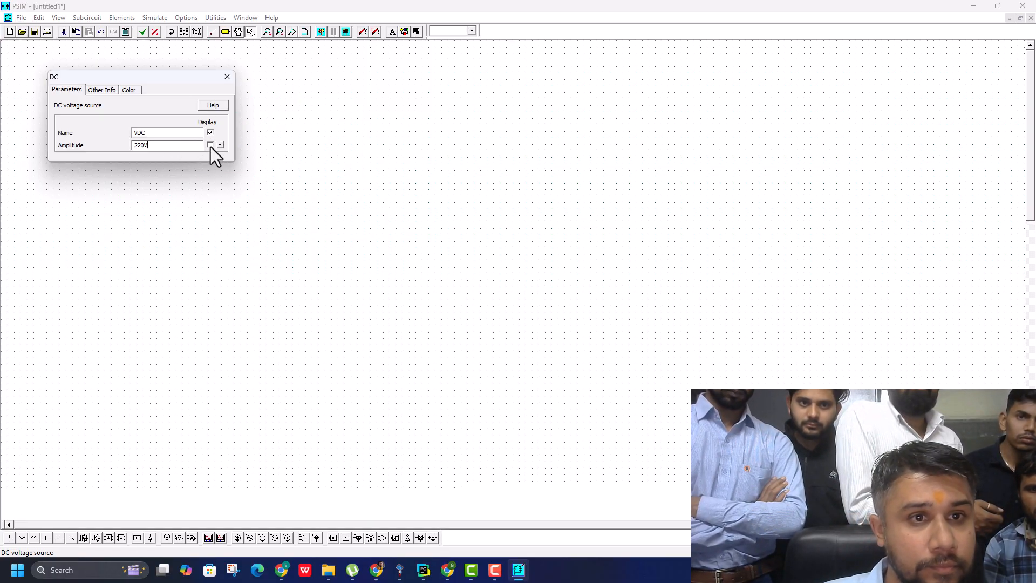
pyautogui.click(222, 74)
pyautogui.click(291, 248)
pyautogui.moveTo(218, 145); pyautogui.dragTo(185, 154)
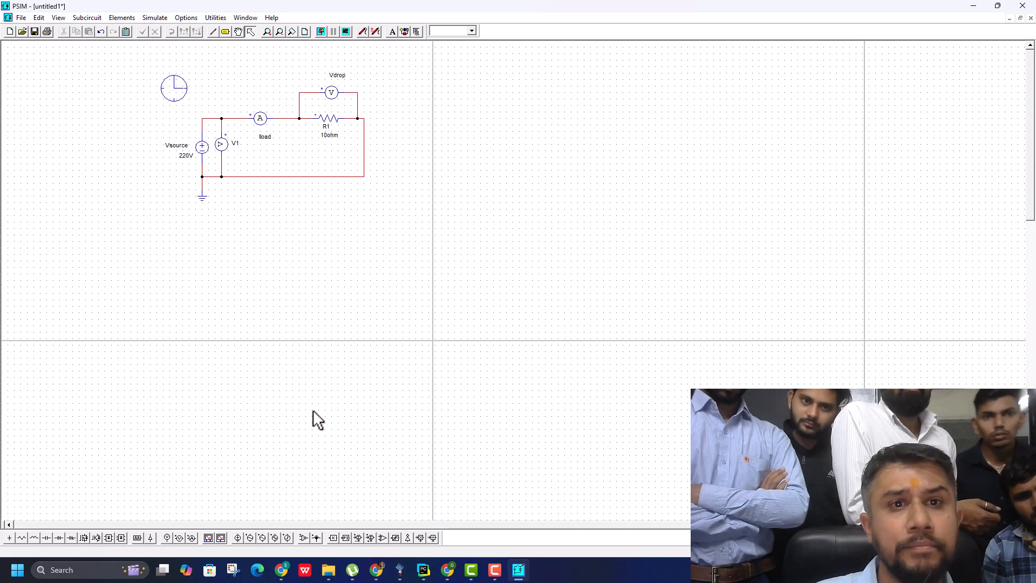
# Step: Run the simulation, view Iload, V1 and Vdrop together on one maximized Simview graph, and close Simview
pyautogui.click(320, 32)
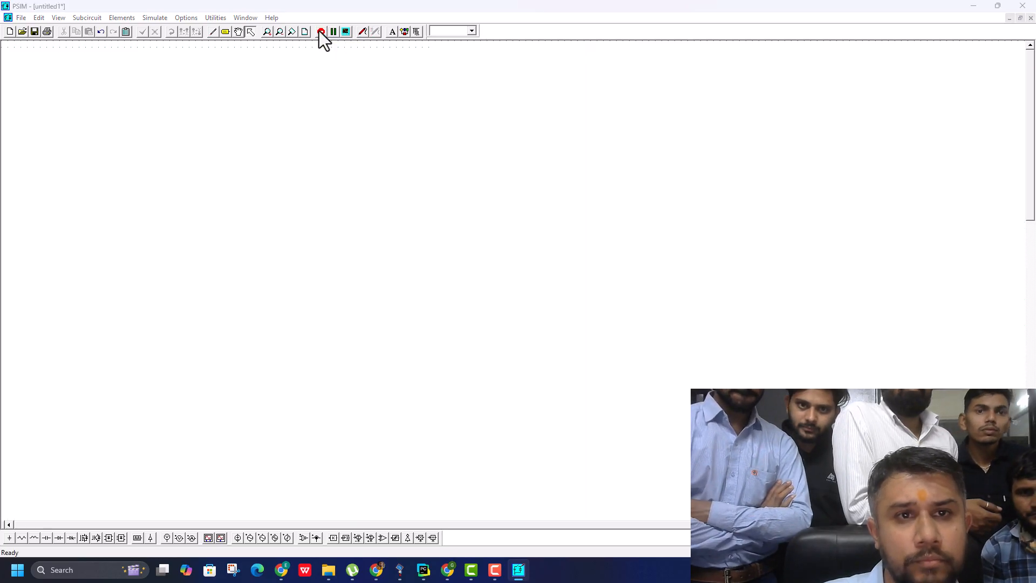
pyautogui.click(518, 328)
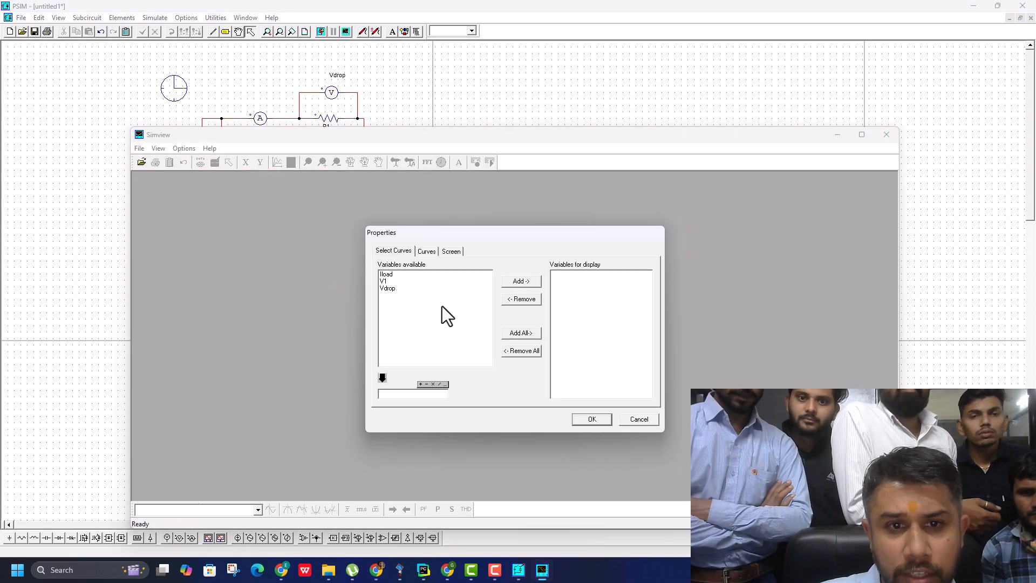
pyautogui.click(534, 334)
pyautogui.click(589, 419)
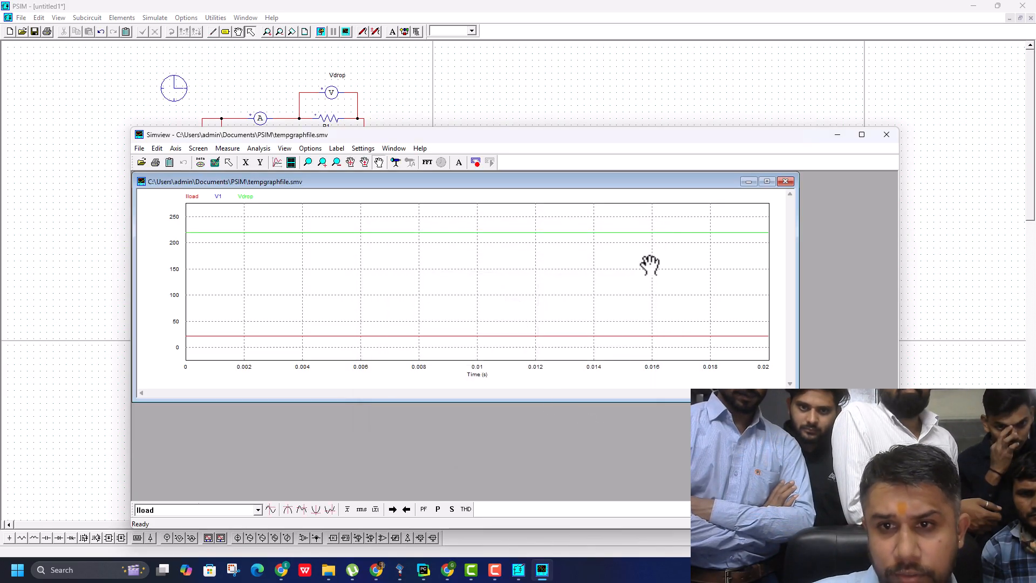
pyautogui.click(767, 181)
pyautogui.click(862, 135)
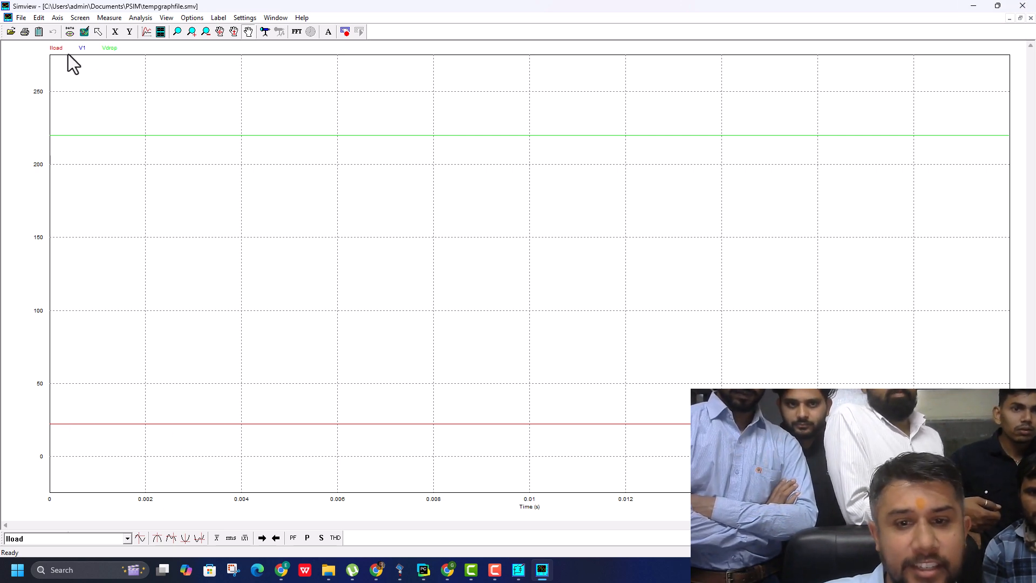
pyautogui.click(1025, 7)
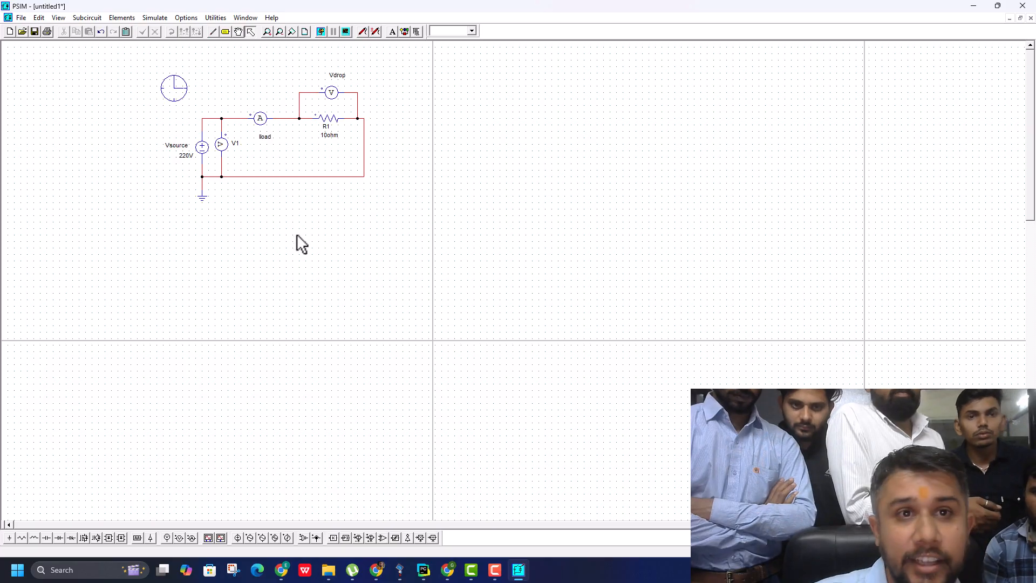
# Step: Run the simulation again and plot only V1 in a maximized Simview graph window
pyautogui.click(320, 32)
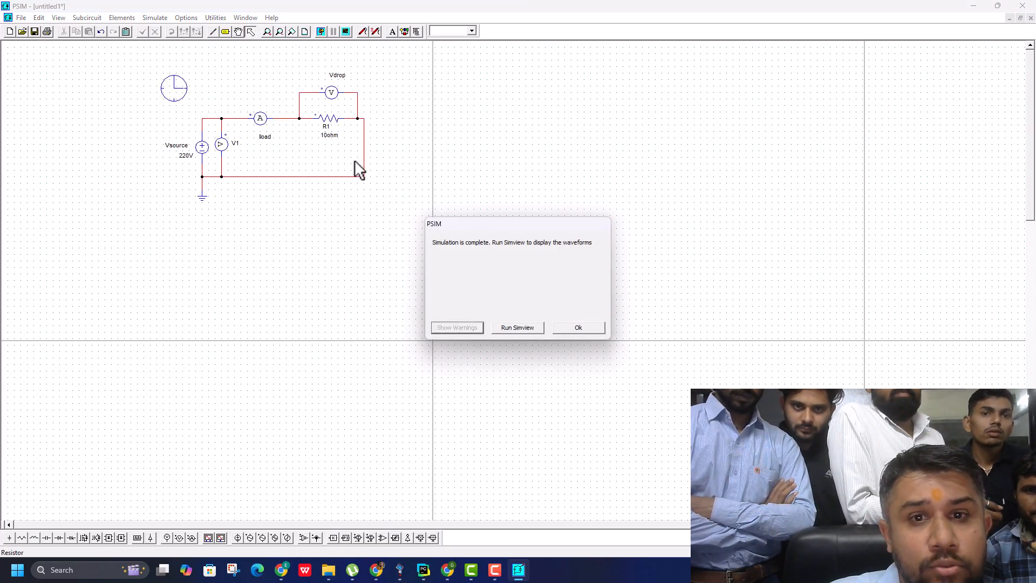
pyautogui.click(515, 328)
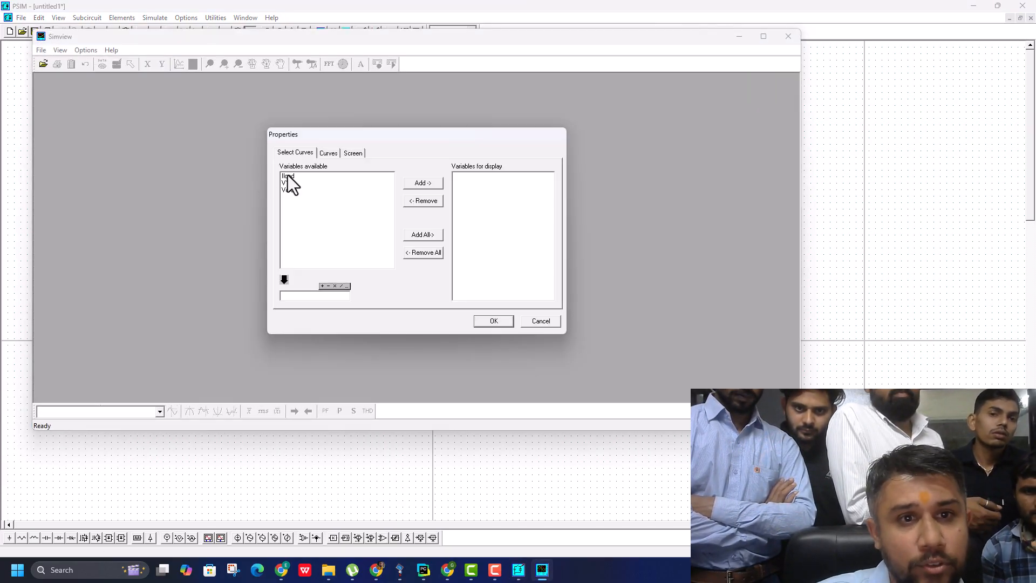
pyautogui.click(286, 183)
pyautogui.click(426, 183)
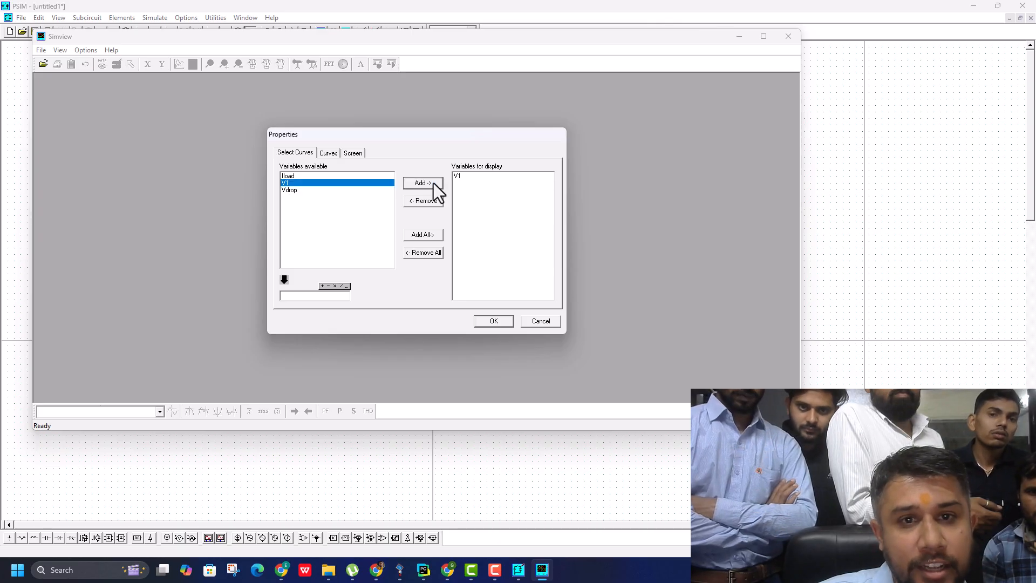
pyautogui.click(492, 320)
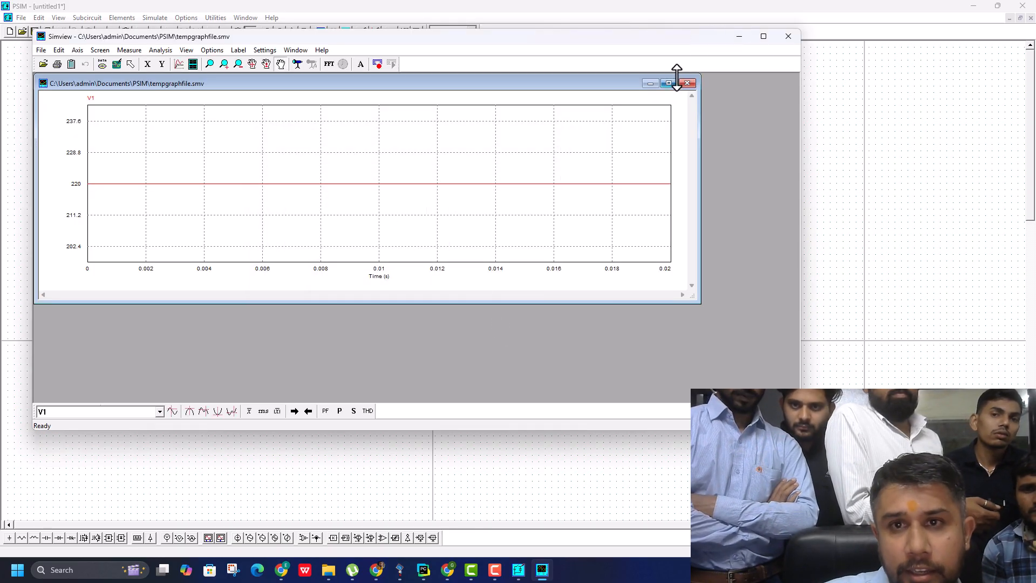
pyautogui.click(669, 83)
pyautogui.click(764, 37)
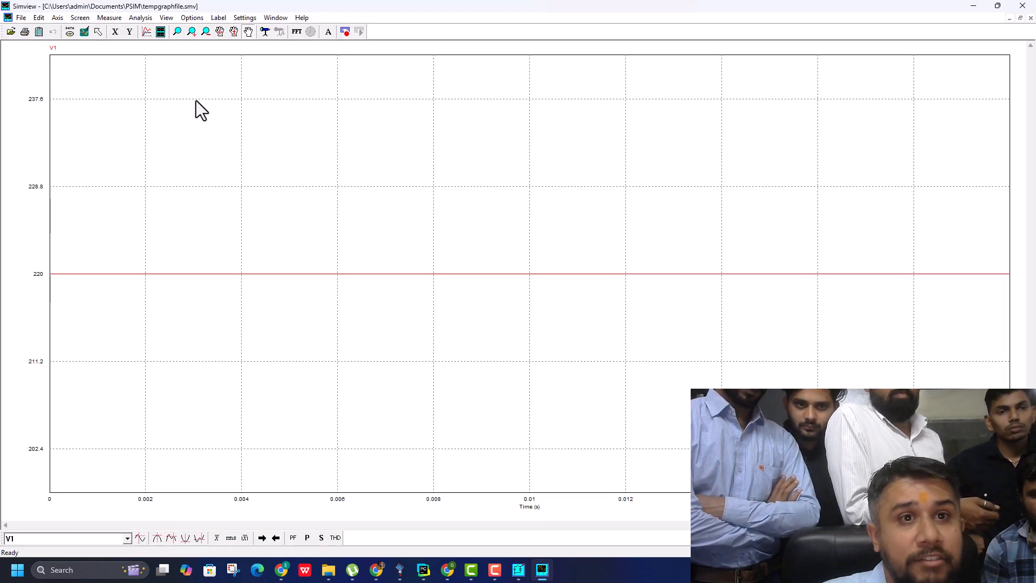
# Step: Add two more graph screens below V1, one plotting Iload and the other plotting Vdrop
pyautogui.click(160, 33)
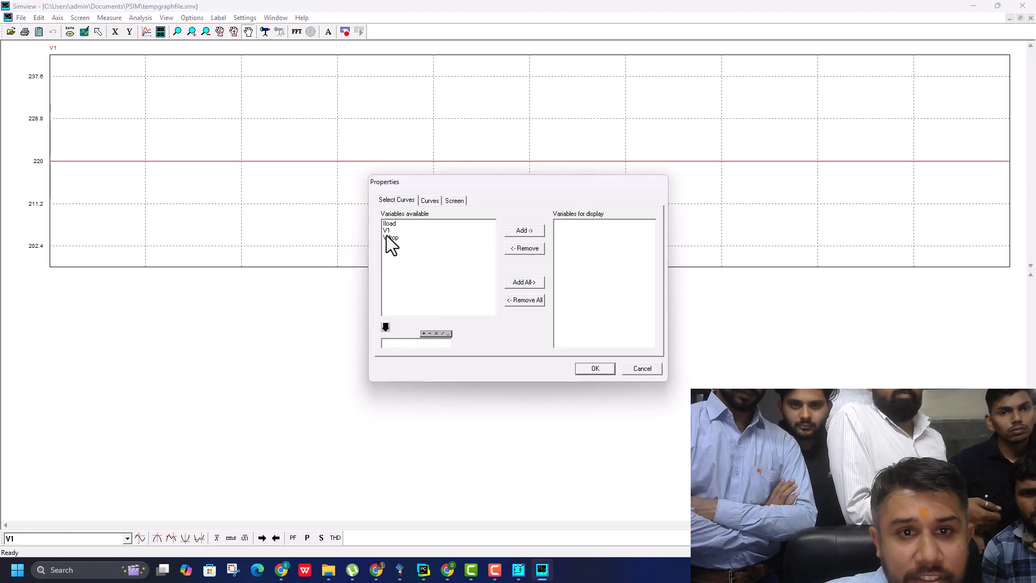
pyautogui.click(388, 224)
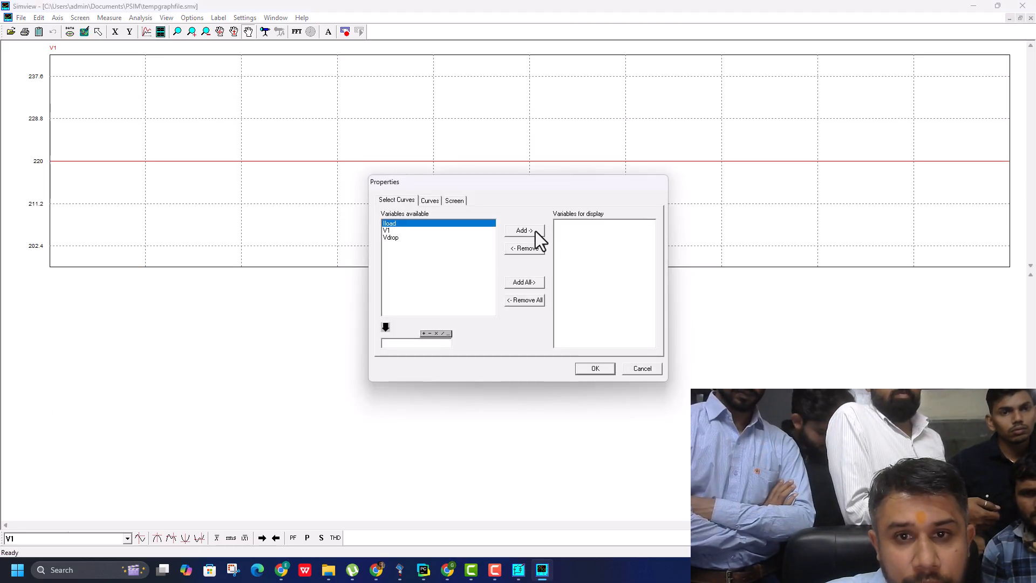
pyautogui.click(594, 368)
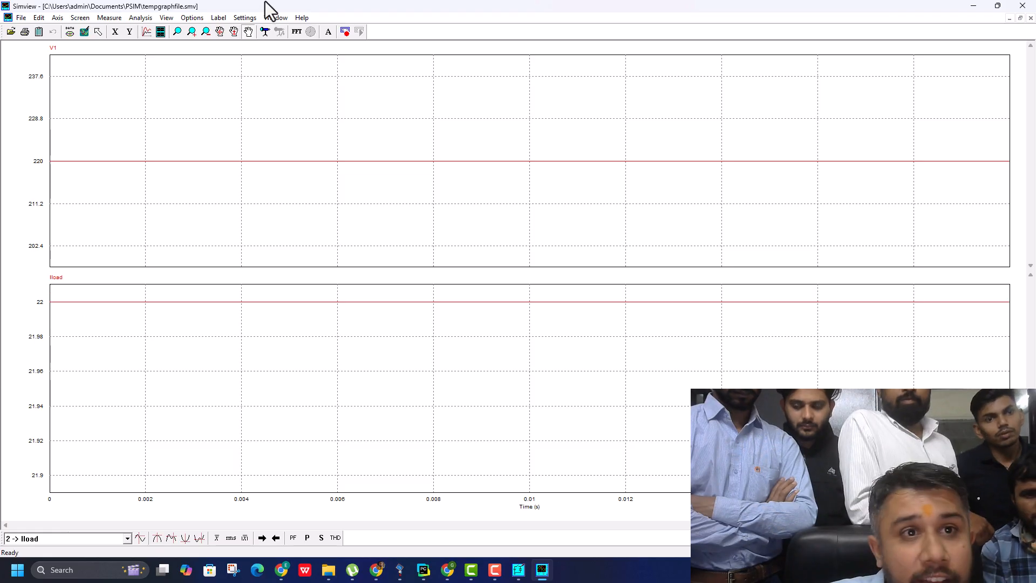
pyautogui.click(160, 31)
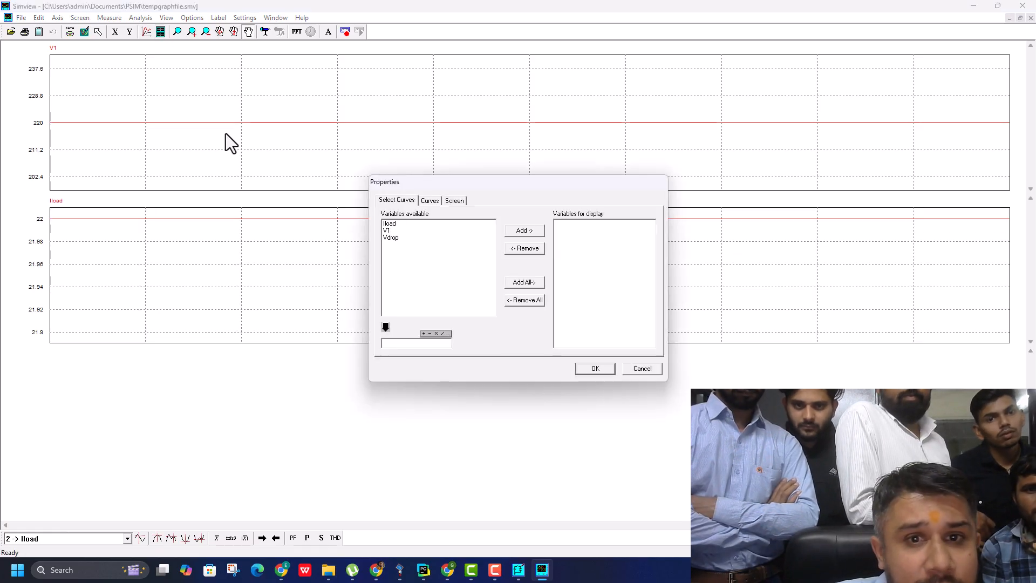
pyautogui.click(386, 238)
pyautogui.click(526, 230)
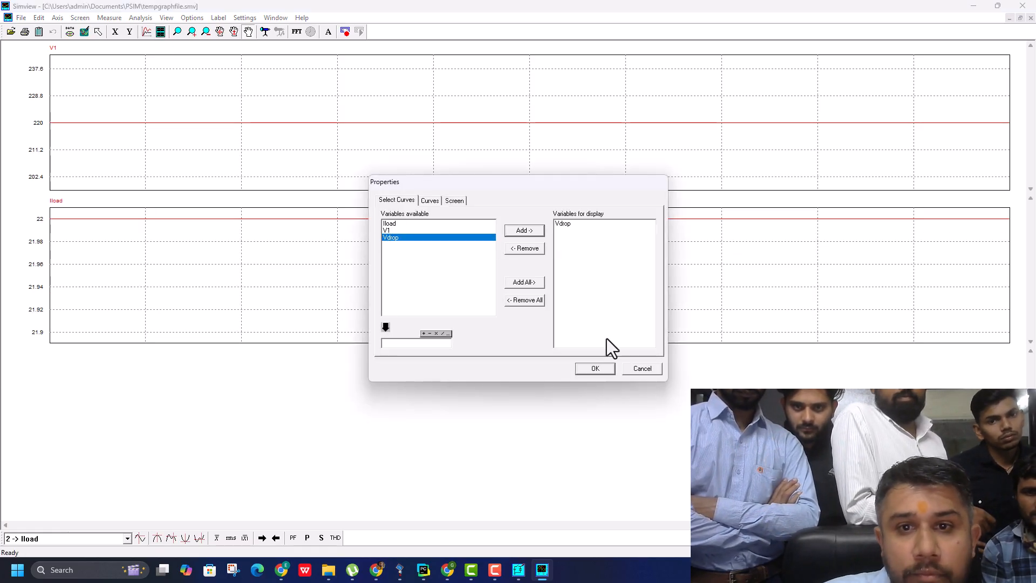
pyautogui.click(611, 377)
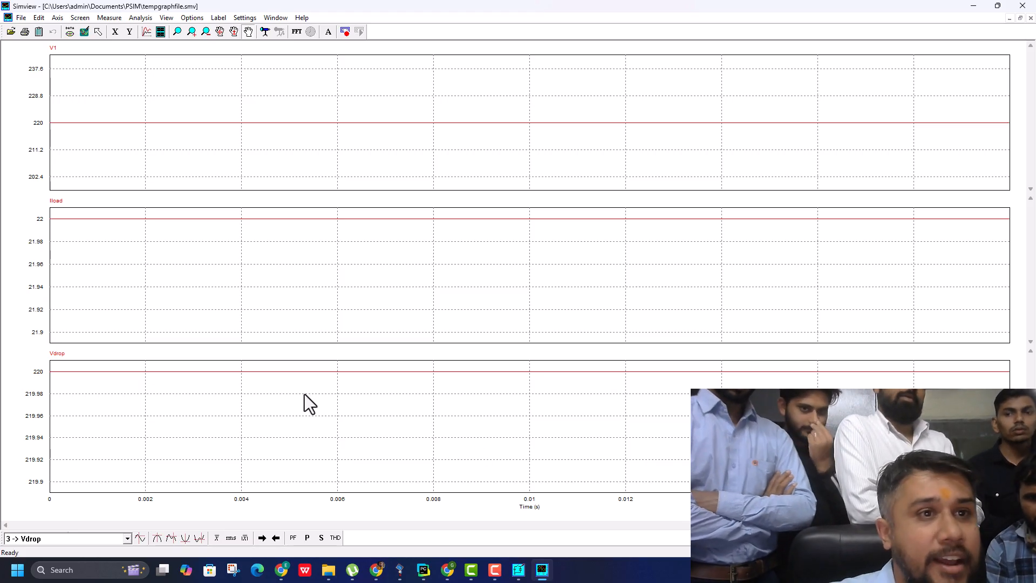
# Step: Copy the three stacked Simview graphs to the clipboard as a bitmap and switch to the Google Docs document
pyautogui.click(35, 17)
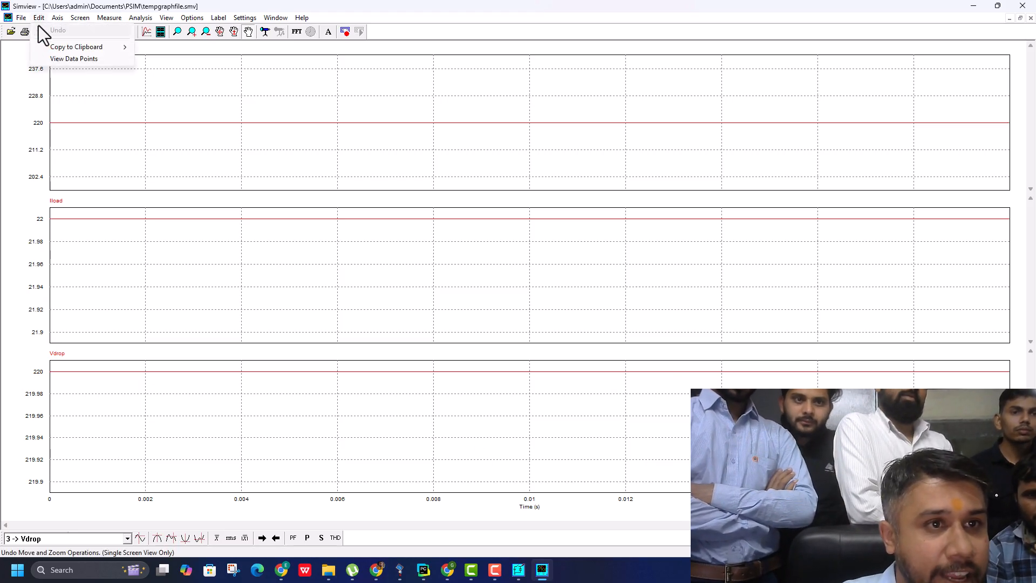
pyautogui.moveTo(128, 47)
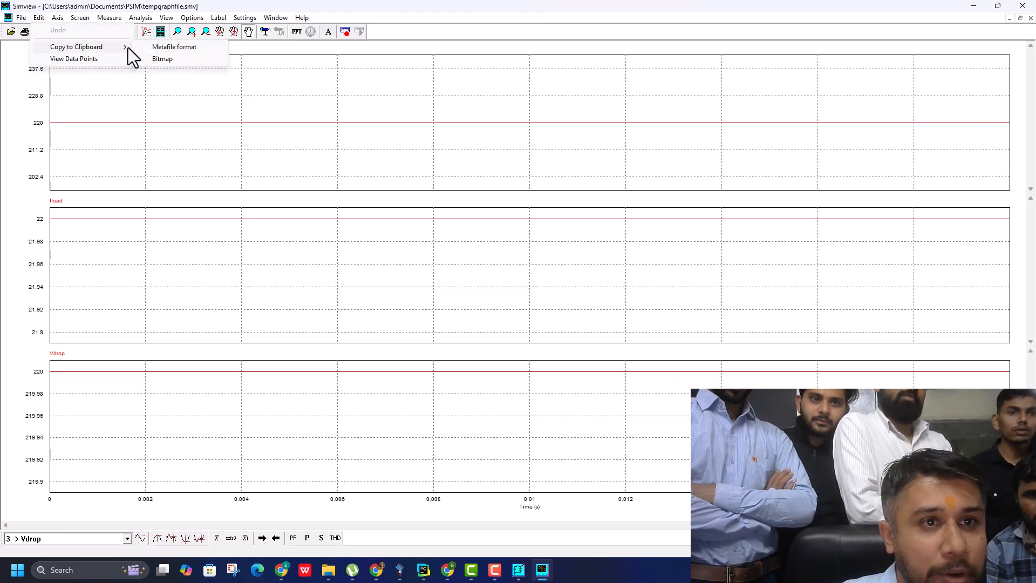
pyautogui.click(171, 60)
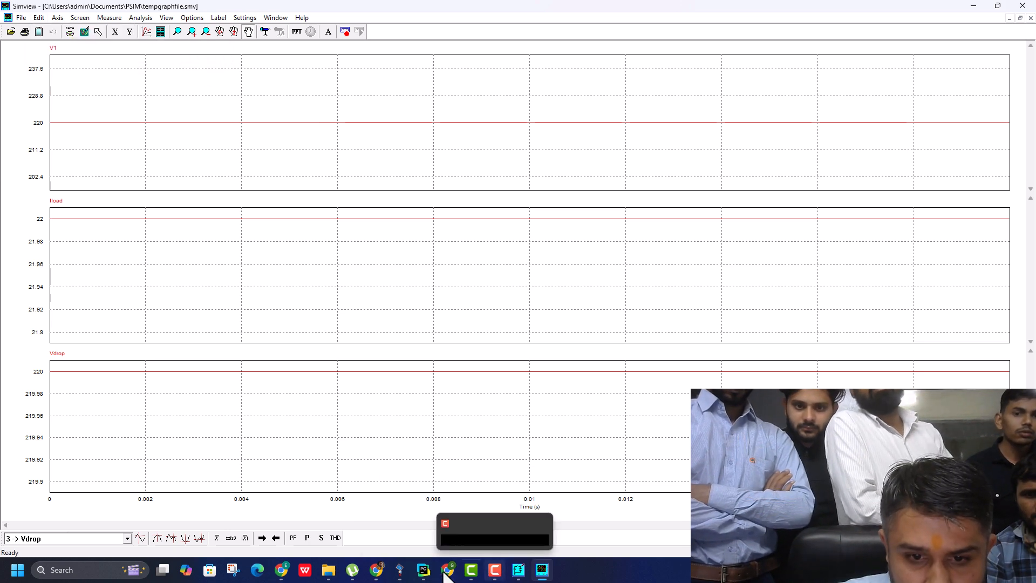
pyautogui.click(413, 534)
pyautogui.hotkey('ctrl', 'v')
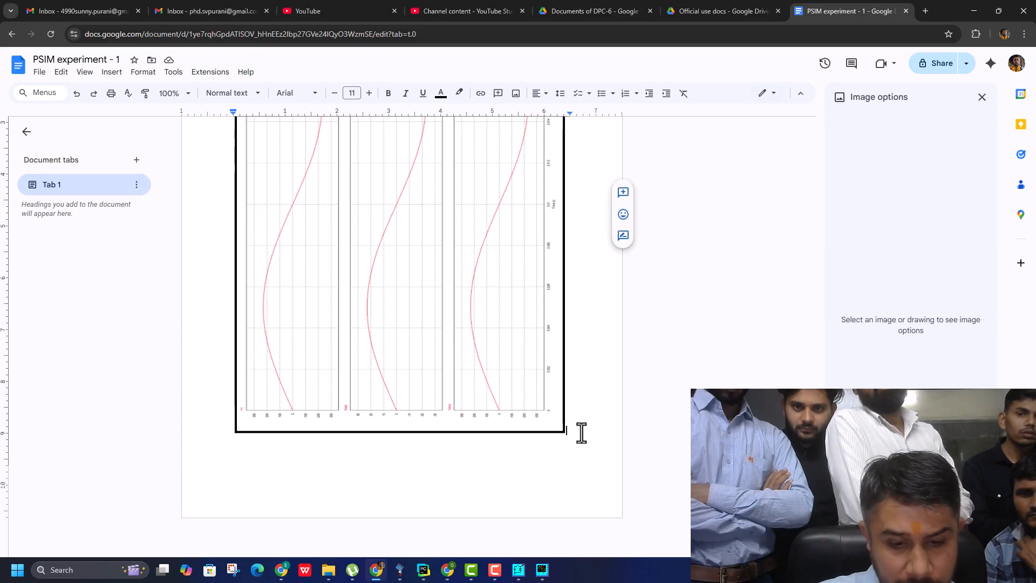
# Step: Insert a page break after the AC graph and paste the copied three-graph bitmap on the new page
pyautogui.click(110, 72)
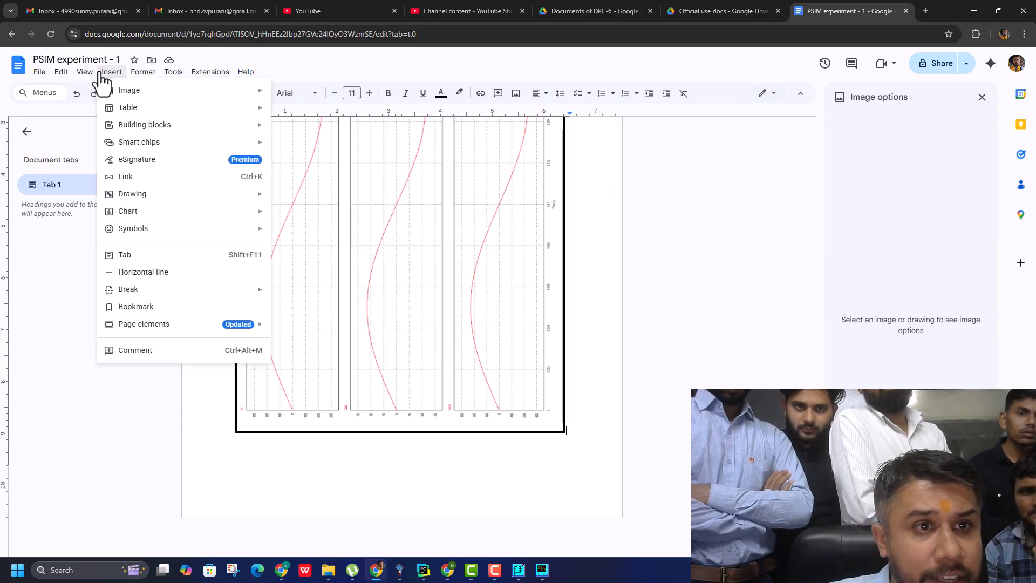
pyautogui.moveTo(218, 294)
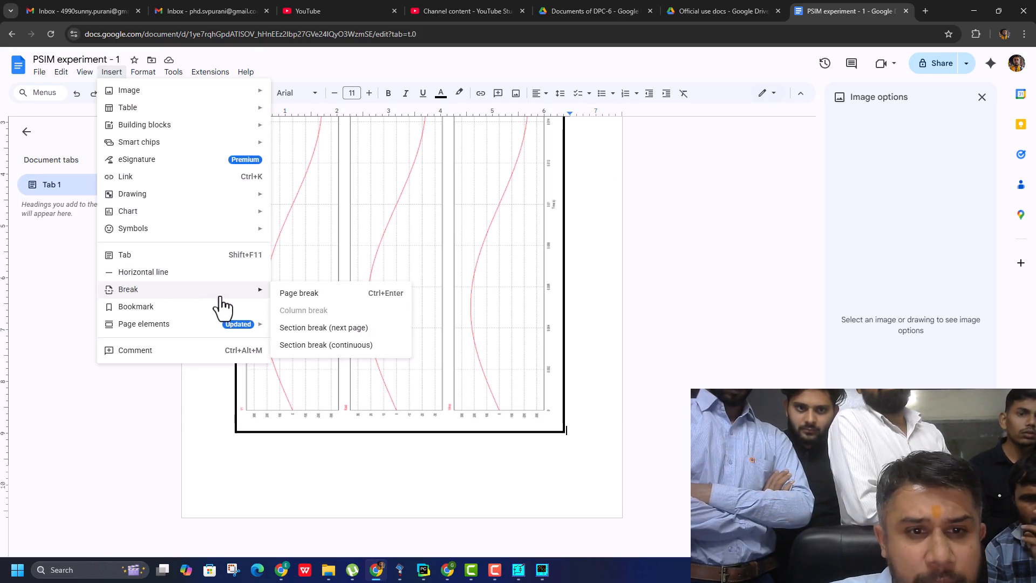
pyautogui.click(292, 294)
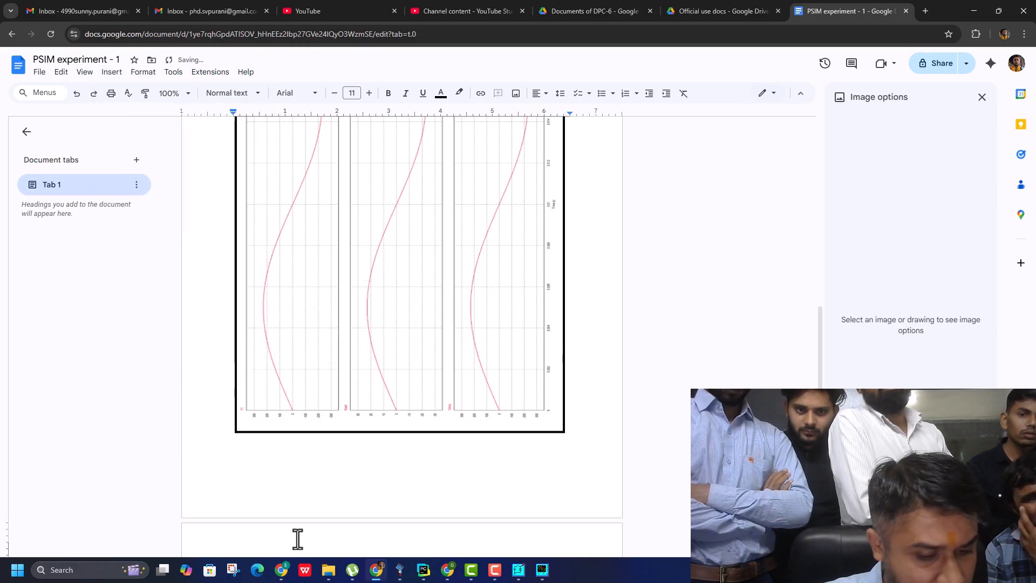
pyautogui.hotkey('ctrl', 'v')
pyautogui.click(432, 439)
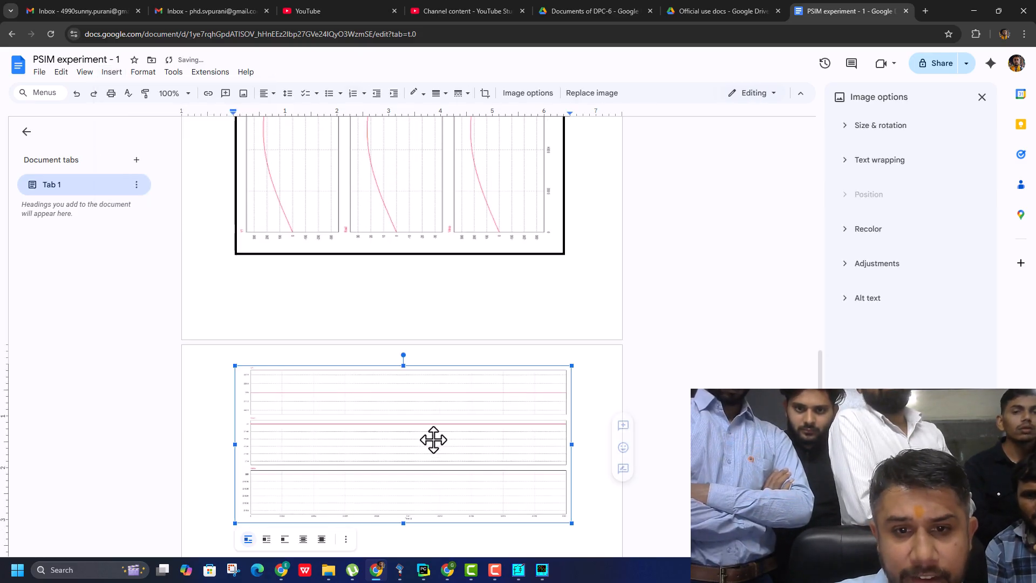
# Step: Set the rotation angle of the pasted DC graph image to 270°
pyautogui.rightClick(439, 444)
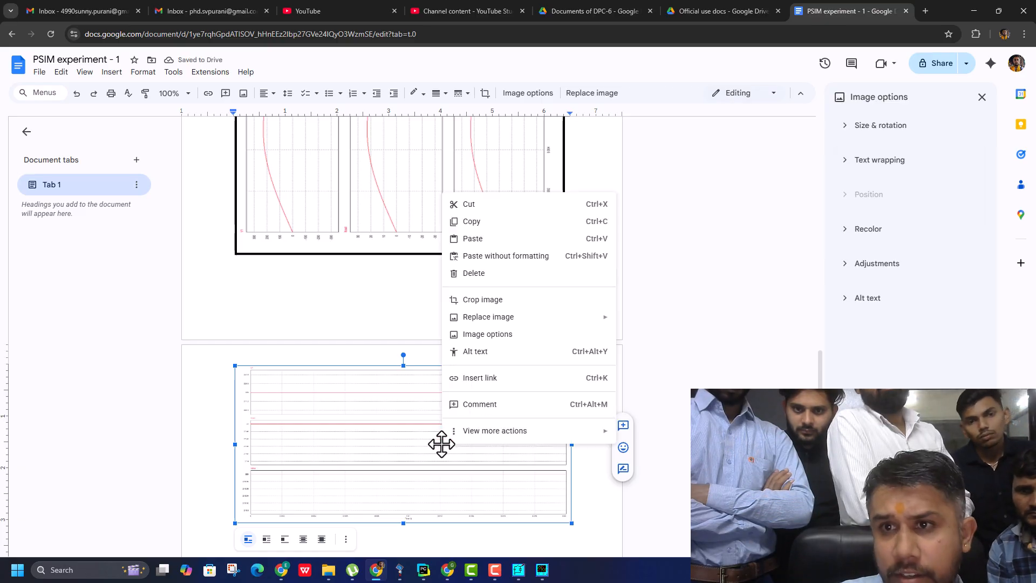
pyautogui.click(875, 127)
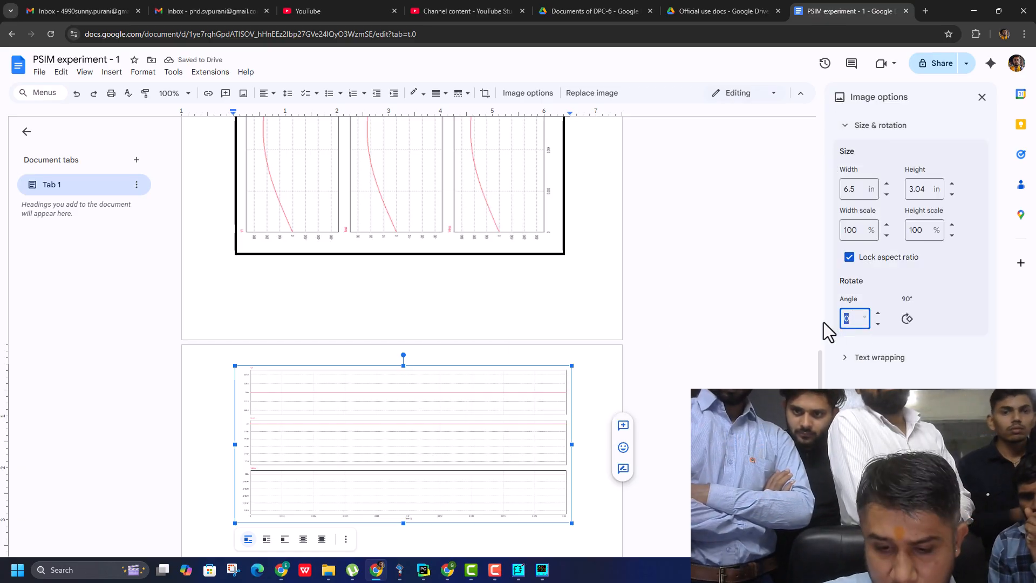
pyautogui.write('270')
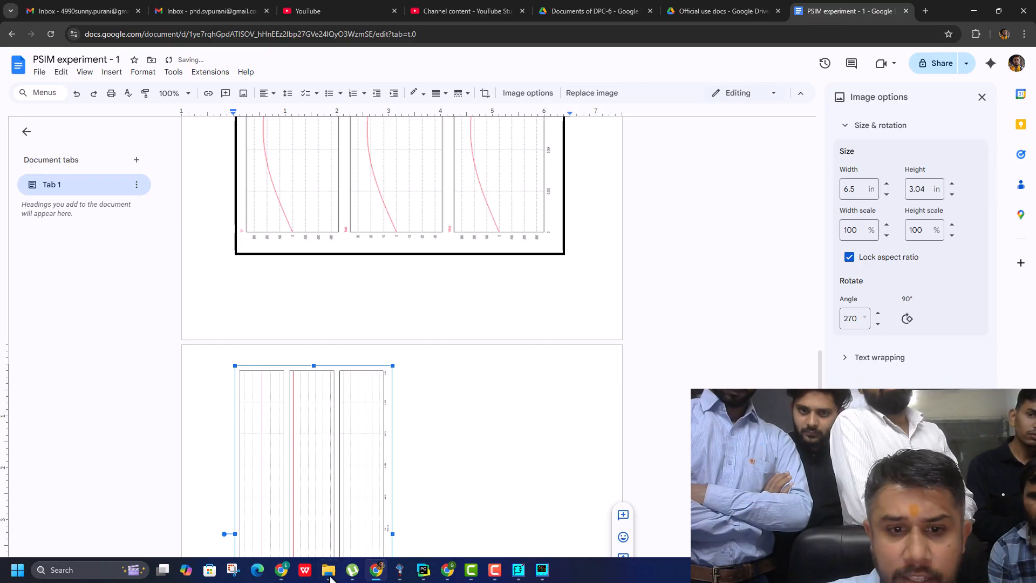
# Step: Resize the rotated DC graph image to about 10.11 in wide and 6.41 in high so it fills the page
pyautogui.scroll(-5, 384, 421)
pyautogui.moveTo(392, 433); pyautogui.dragTo(538, 534)
pyautogui.moveTo(536, 418); pyautogui.dragTo(565, 418)
pyautogui.scroll(-4, 428, 492)
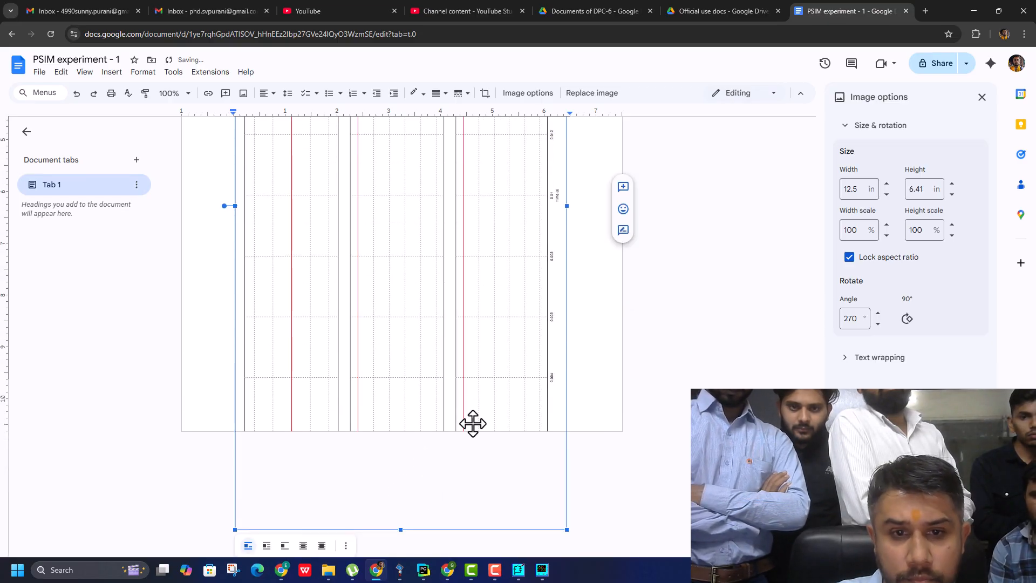
pyautogui.moveTo(401, 530); pyautogui.dragTo(386, 407)
pyautogui.scroll(3, 410, 354)
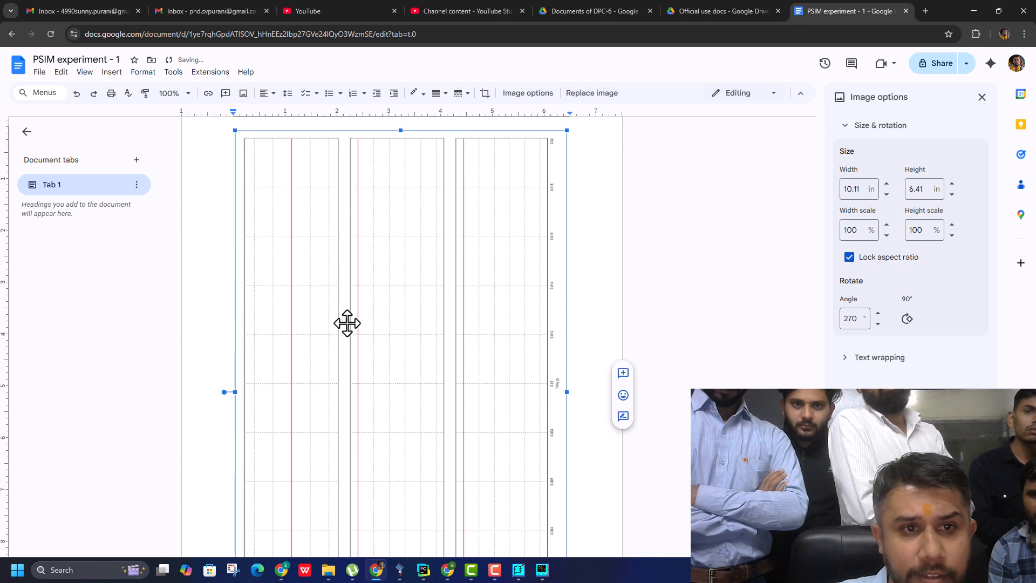
# Step: Add a 4pt border around the DC graph image
pyautogui.scroll(3, 529, 206)
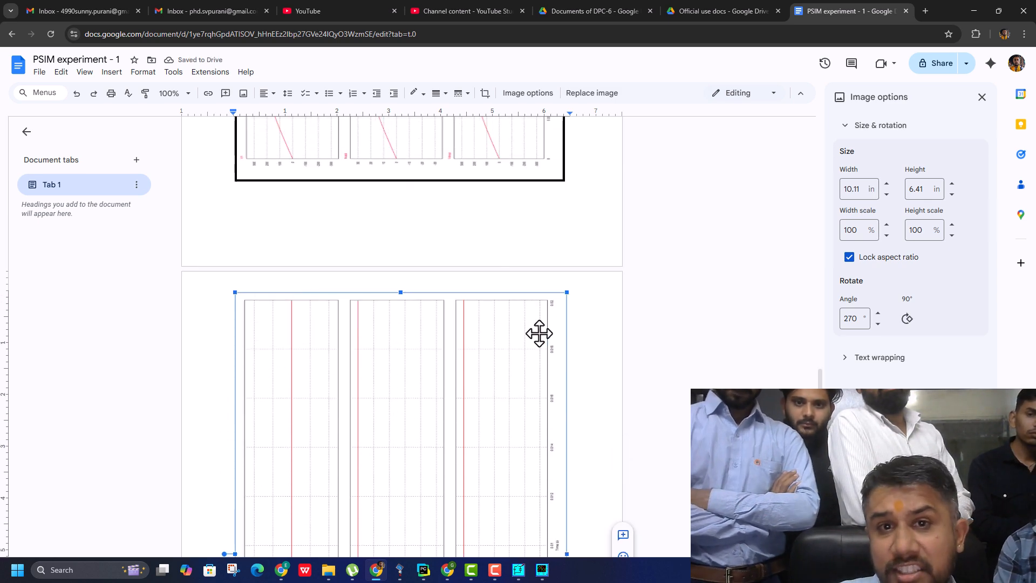
pyautogui.scroll(10, 539, 337)
pyautogui.scroll(-12, 532, 376)
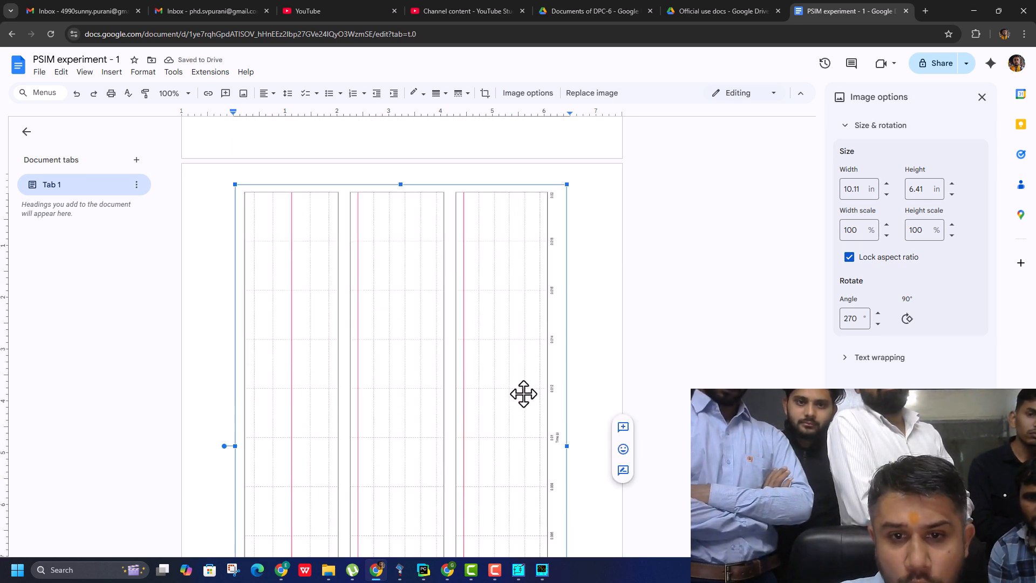
pyautogui.rightClick(481, 371)
pyautogui.click(436, 94)
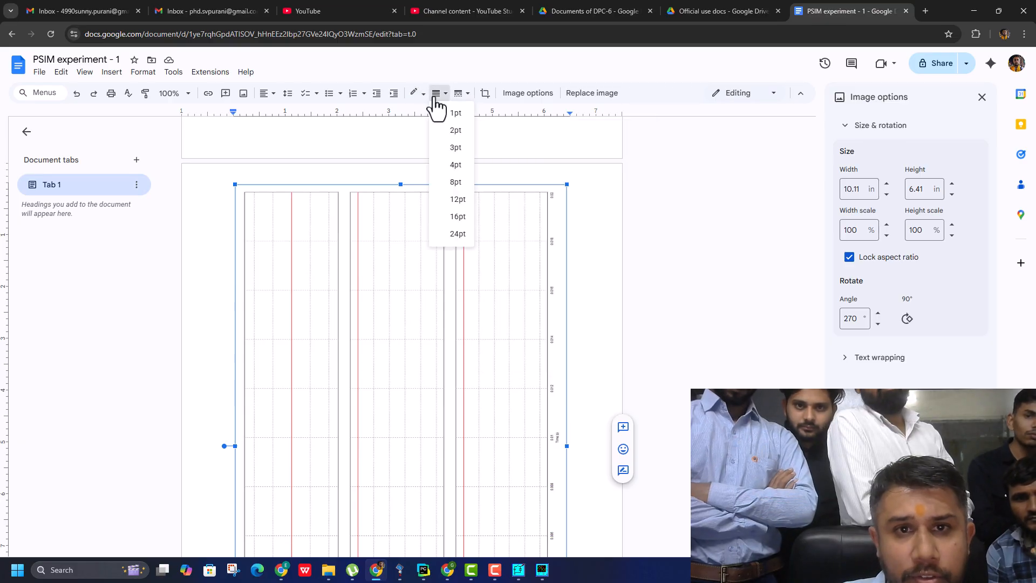
pyautogui.click(456, 162)
pyautogui.click(415, 93)
pyautogui.click(598, 179)
# Step: Add an empty line below the 230V AC circuit diagram
pyautogui.scroll(-20, 585, 275)
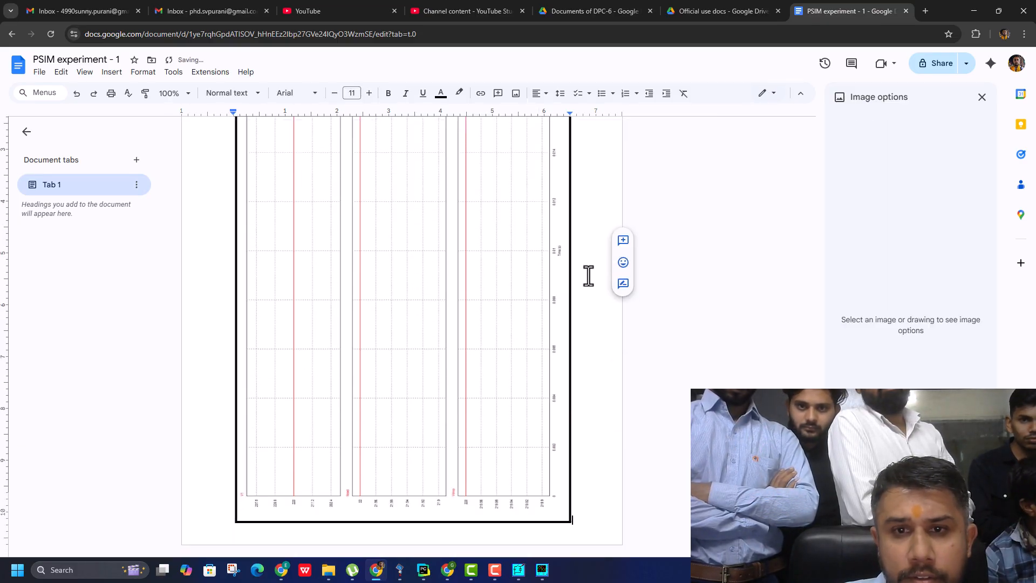
pyautogui.scroll(2, 322, 260)
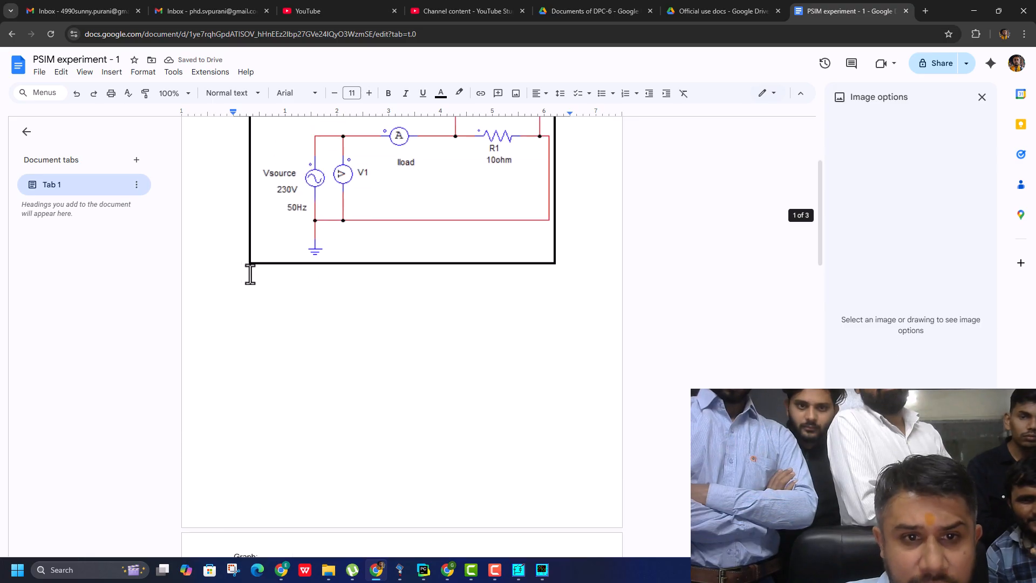
pyautogui.click(587, 254)
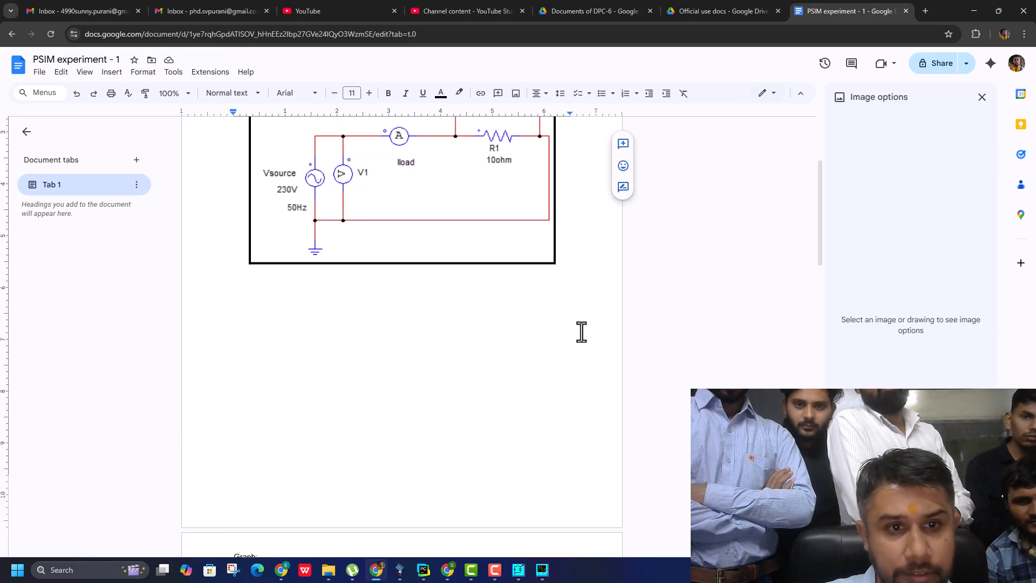
pyautogui.press('Return')
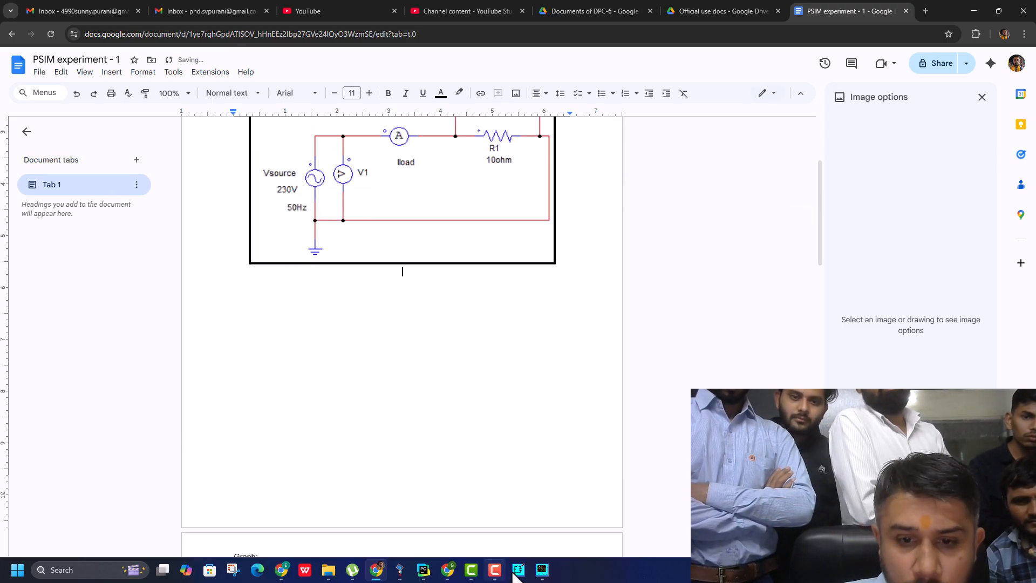
# Step: Close Simview, switch to PSIM, and copy the 220V DC circuit to the clipboard as a color bitmap
pyautogui.click(541, 570)
pyautogui.click(1031, 7)
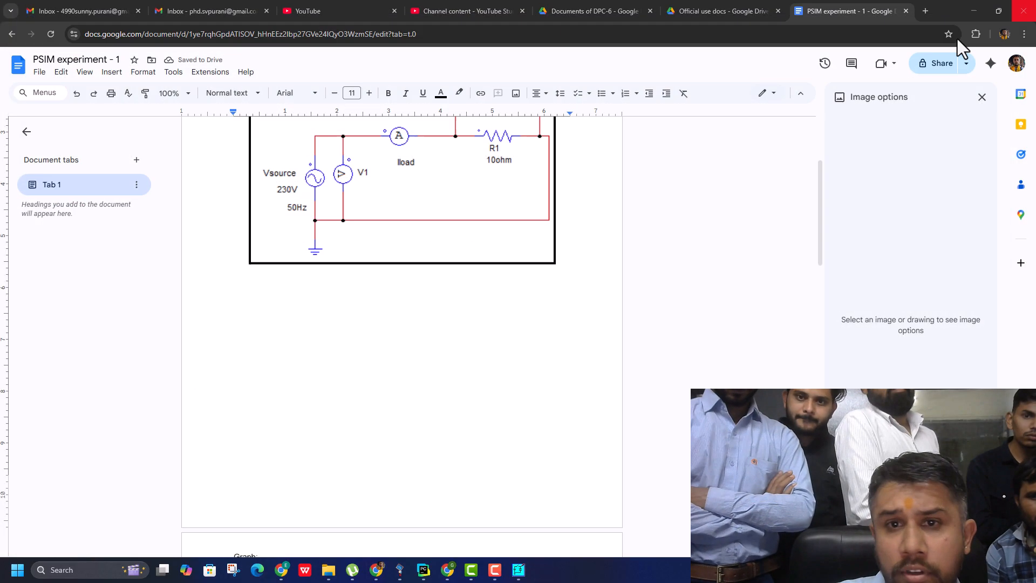
pyautogui.click(517, 573)
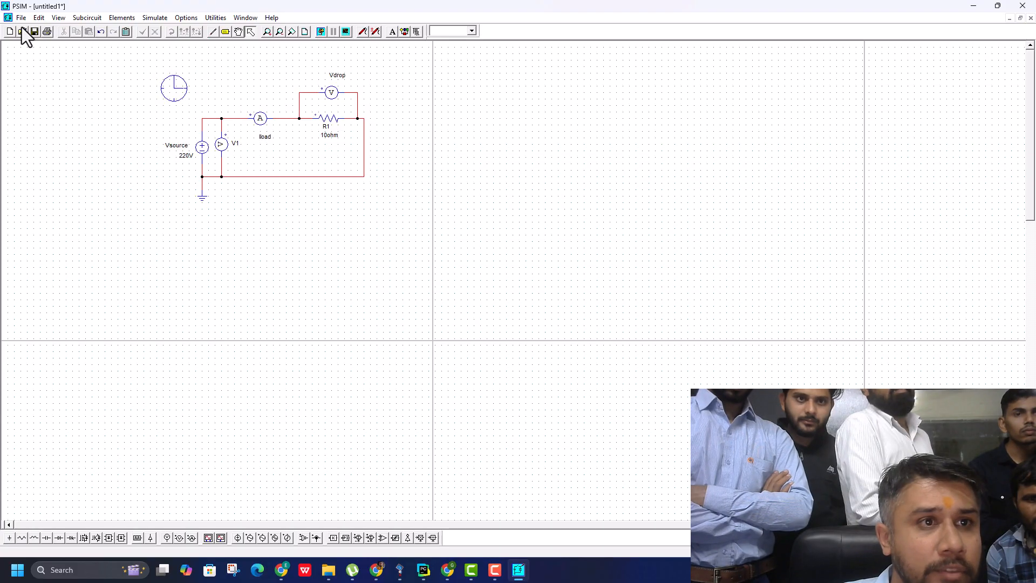
pyautogui.click(39, 17)
pyautogui.moveTo(103, 110)
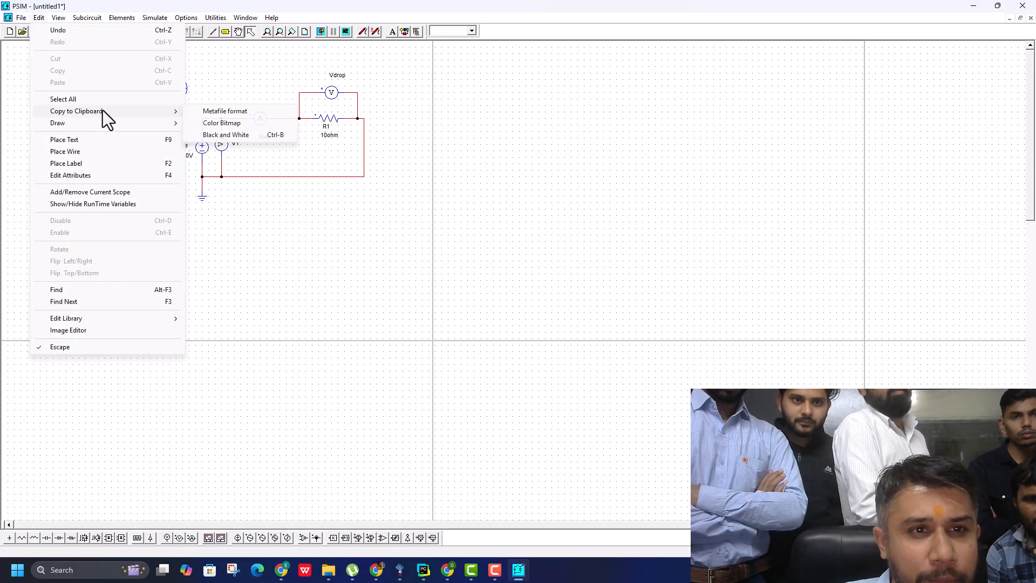
pyautogui.click(226, 123)
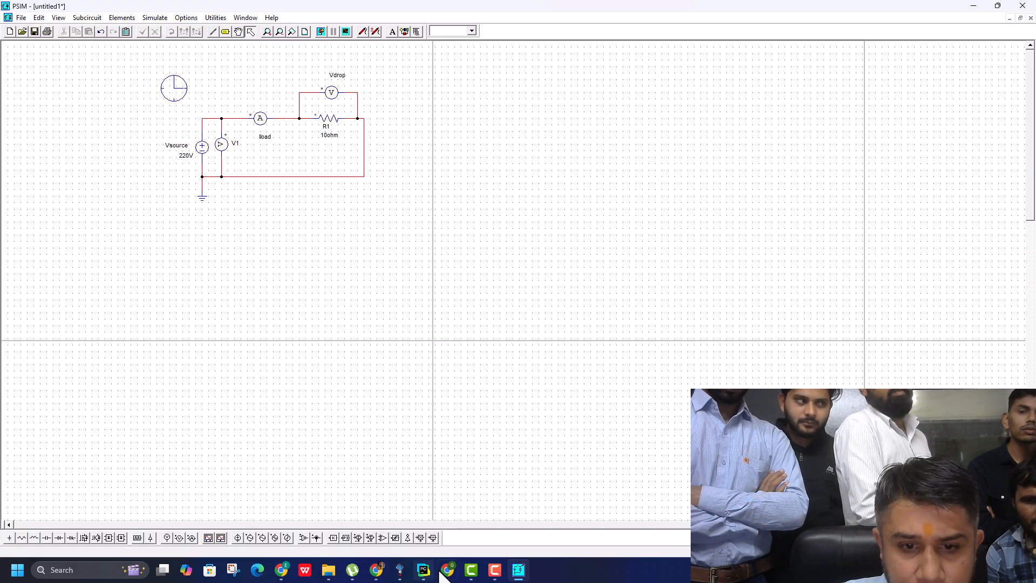
# Step: Switch to Google Docs, paste the DC circuit below the AC diagram, and enlarge it to nearly the same width
pyautogui.click(378, 571)
pyautogui.hotkey('ctrl', 'v')
pyautogui.click(426, 347)
pyautogui.click(577, 253)
pyautogui.click(396, 351)
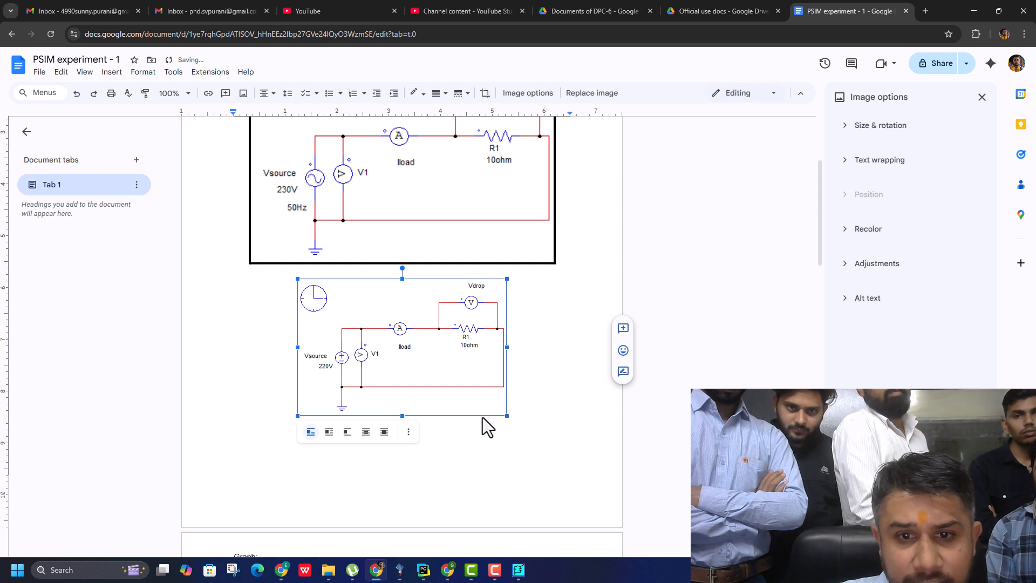
pyautogui.moveTo(509, 418); pyautogui.dragTo(565, 470)
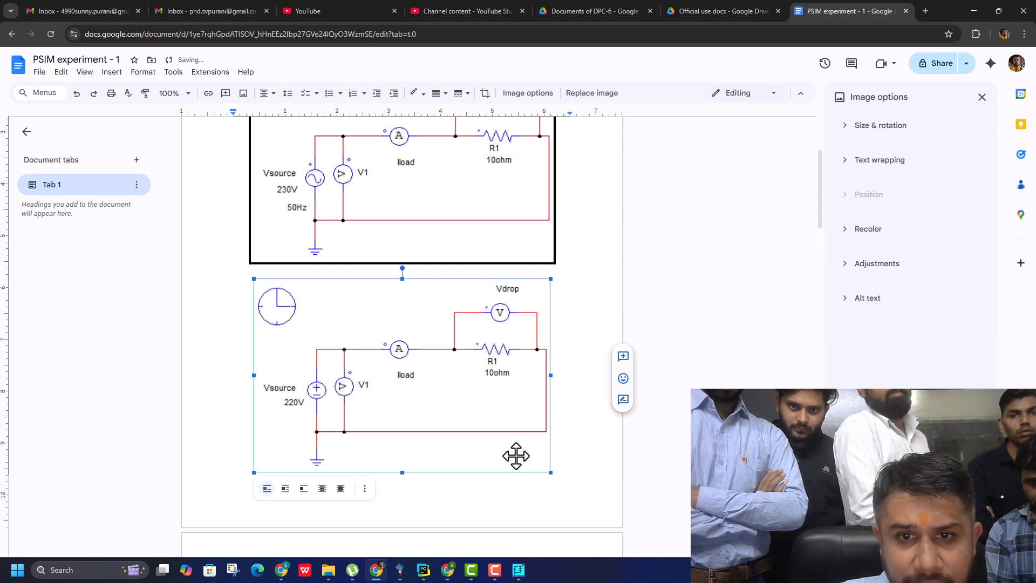
# Step: Add a border around the DC circuit diagram and reduce its height so it fits on the first page
pyautogui.click(437, 95)
pyautogui.click(452, 156)
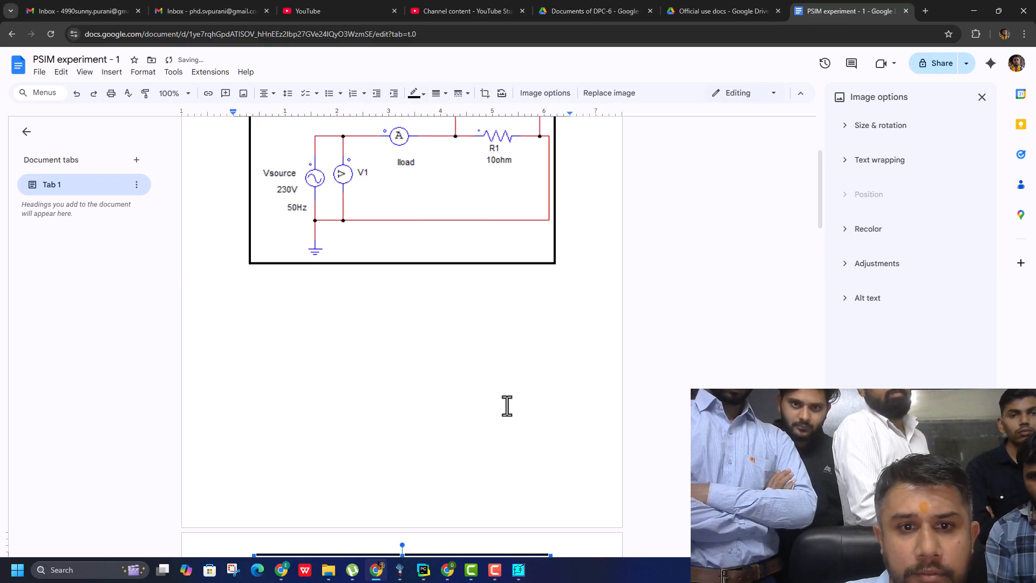
pyautogui.scroll(-5, 501, 412)
pyautogui.moveTo(404, 426); pyautogui.dragTo(403, 411)
pyautogui.scroll(5, 432, 435)
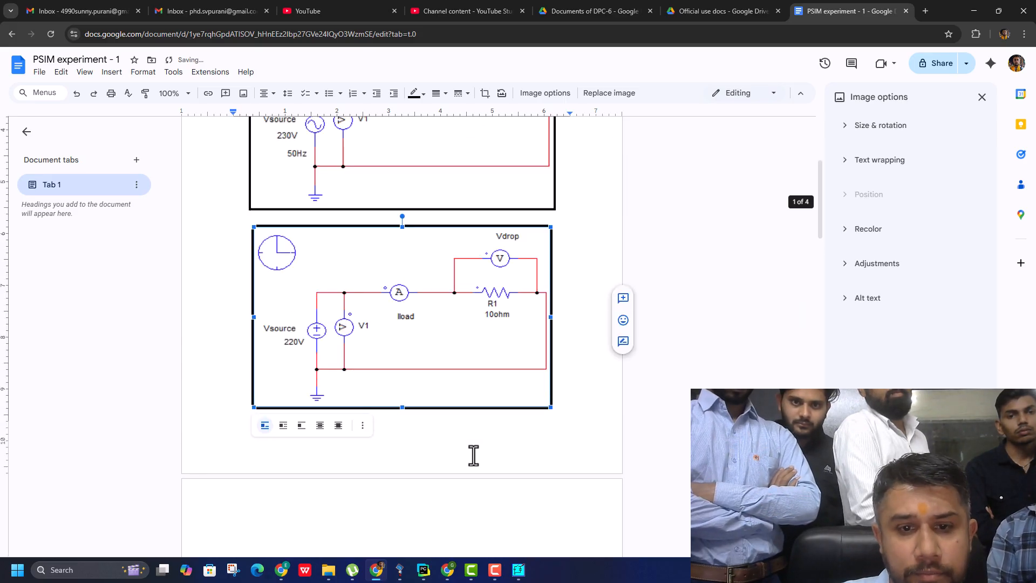
pyautogui.click(581, 397)
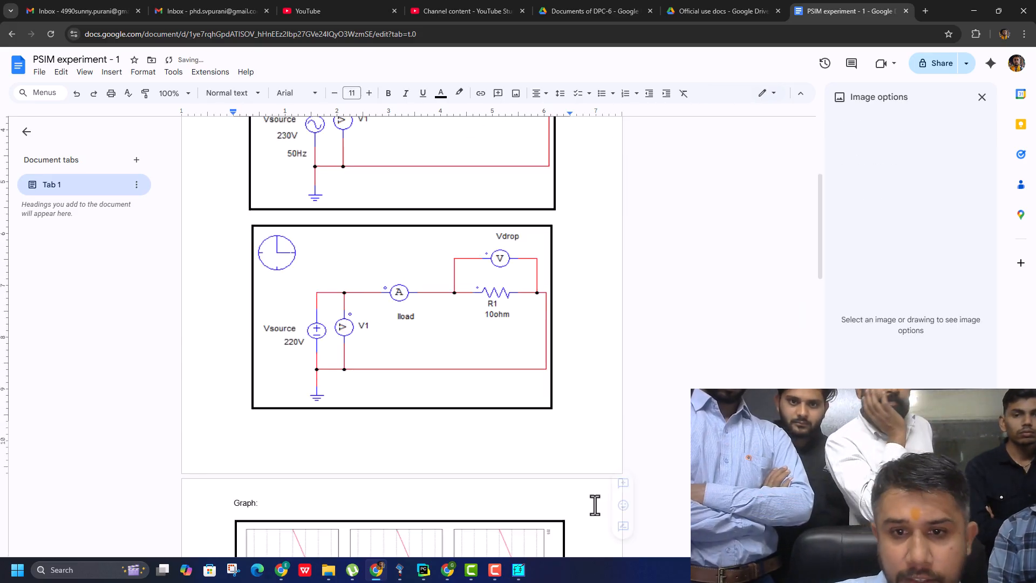
# Step: Review the circuit diagrams and the AC and DC graphs throughout the document
pyautogui.scroll(-10, 586, 518)
pyautogui.scroll(6, 571, 532)
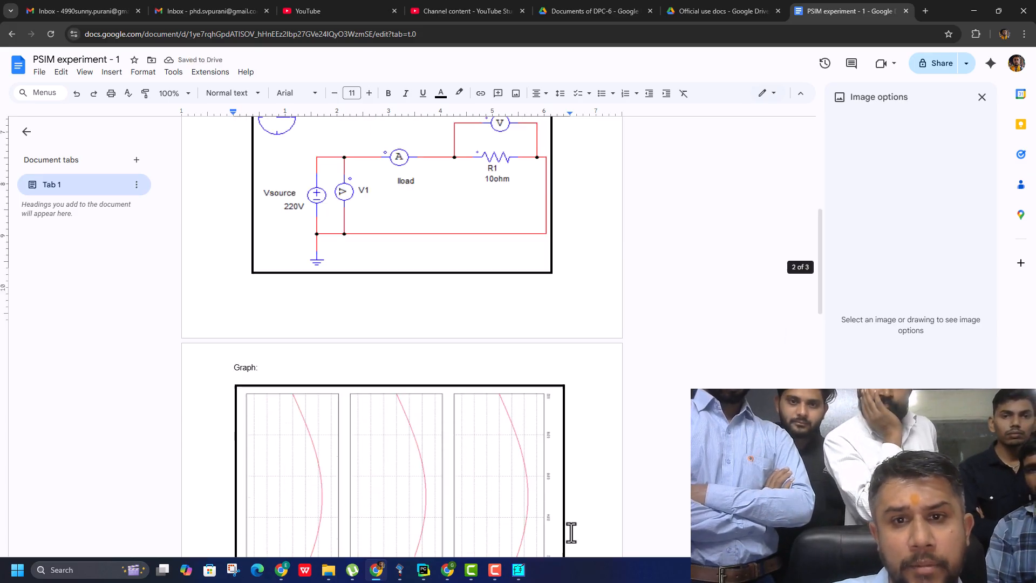
pyautogui.scroll(8, 569, 532)
pyautogui.scroll(-7, 568, 532)
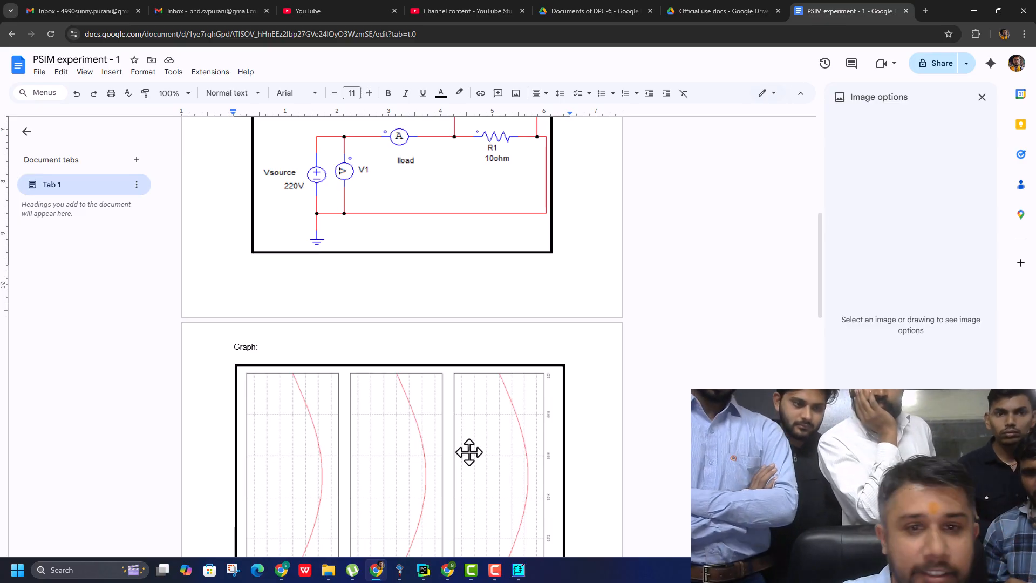
pyautogui.scroll(-10, 464, 448)
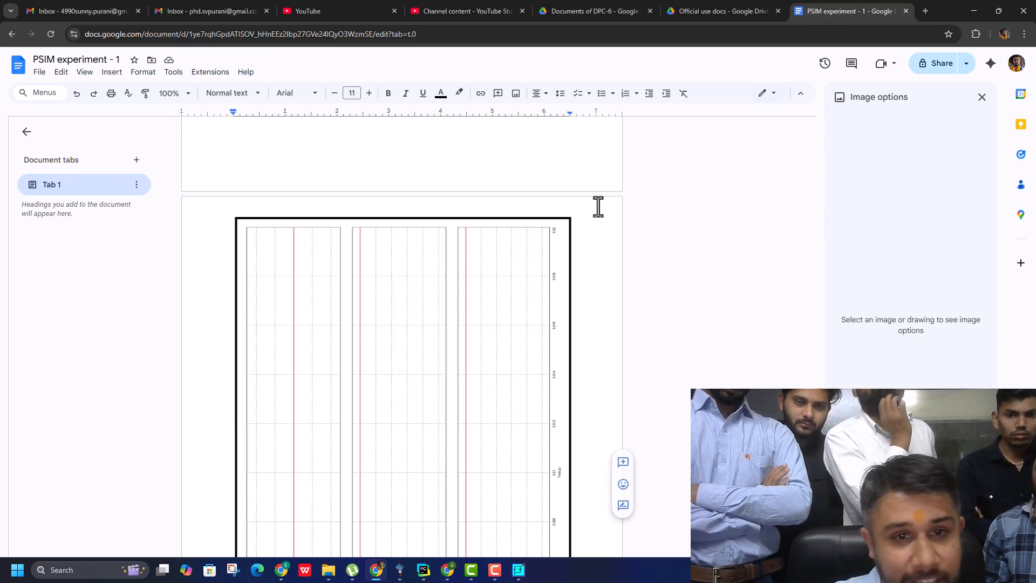
pyautogui.scroll(-5, 495, 366)
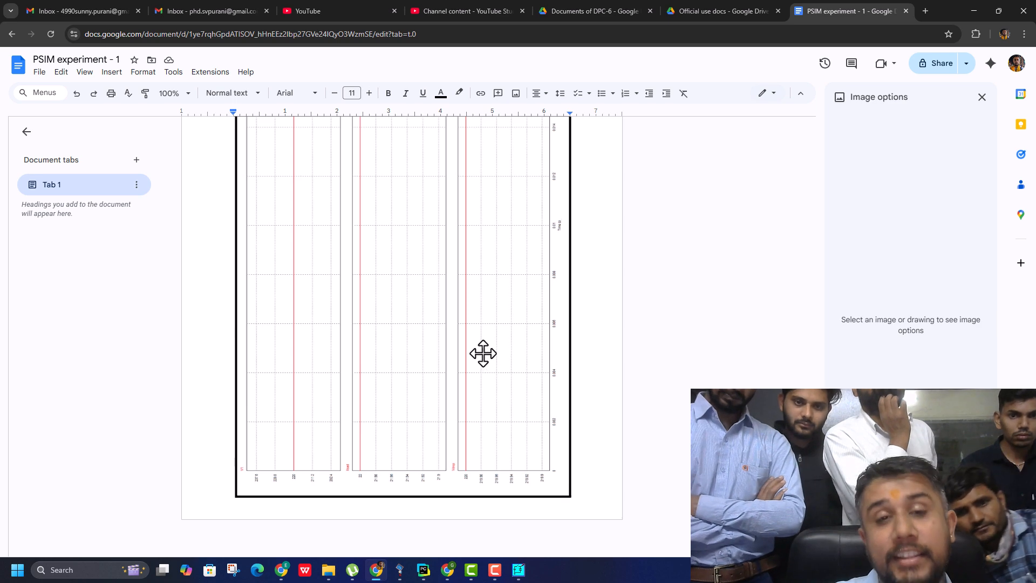
pyautogui.scroll(20, 483, 353)
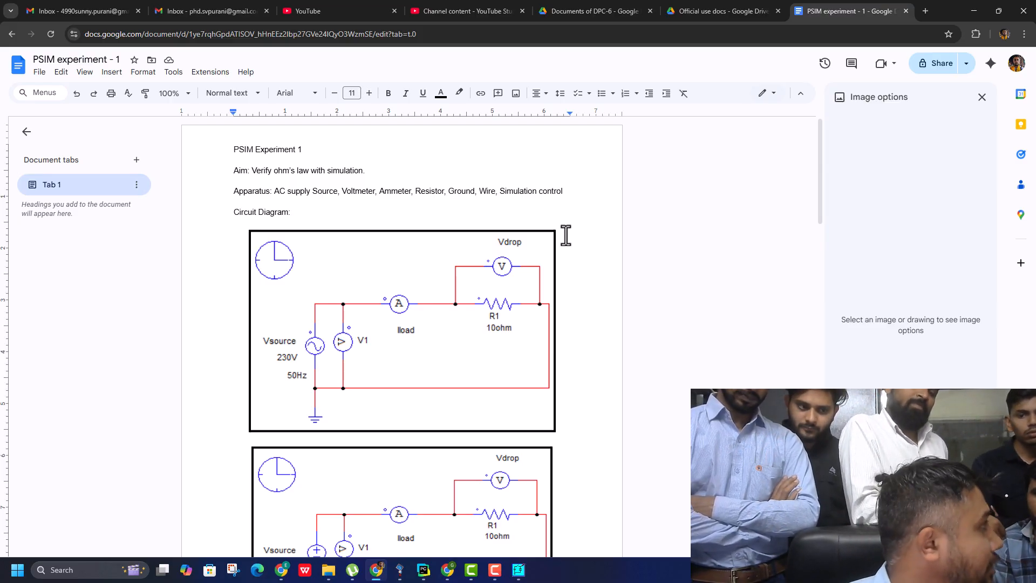
# Step: Switch to PSIM and open Save As for the 220V DC schematic, choosing the SVP folder on drive D
pyautogui.click(519, 571)
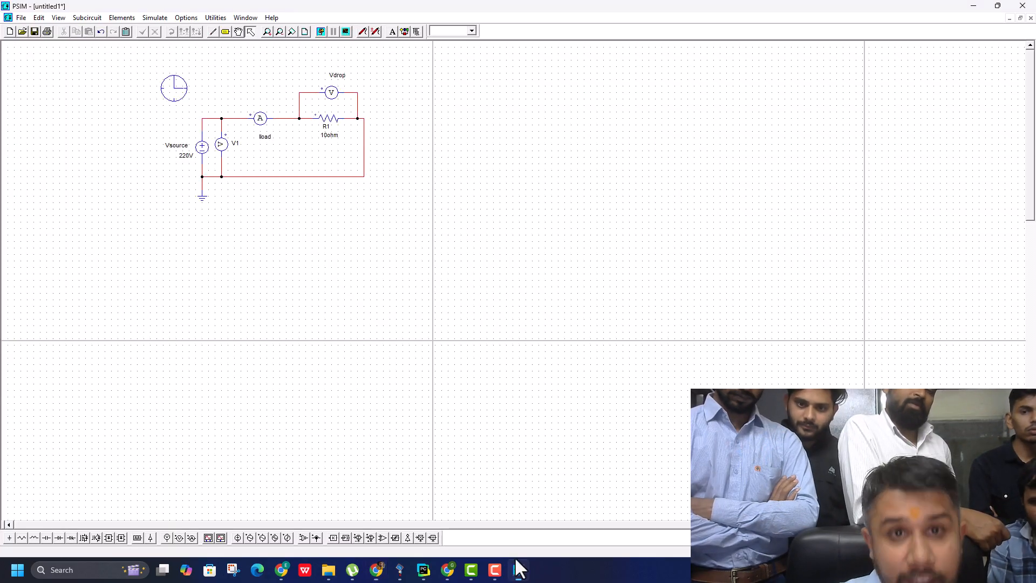
pyautogui.click(22, 17)
pyautogui.click(37, 99)
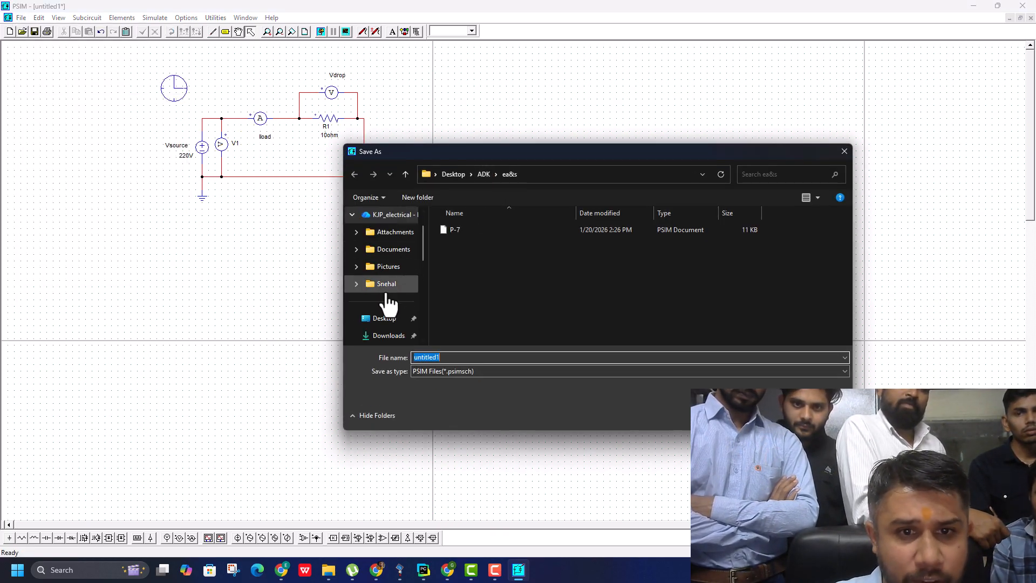
pyautogui.scroll(-3, 400, 281)
pyautogui.scroll(-3, 399, 278)
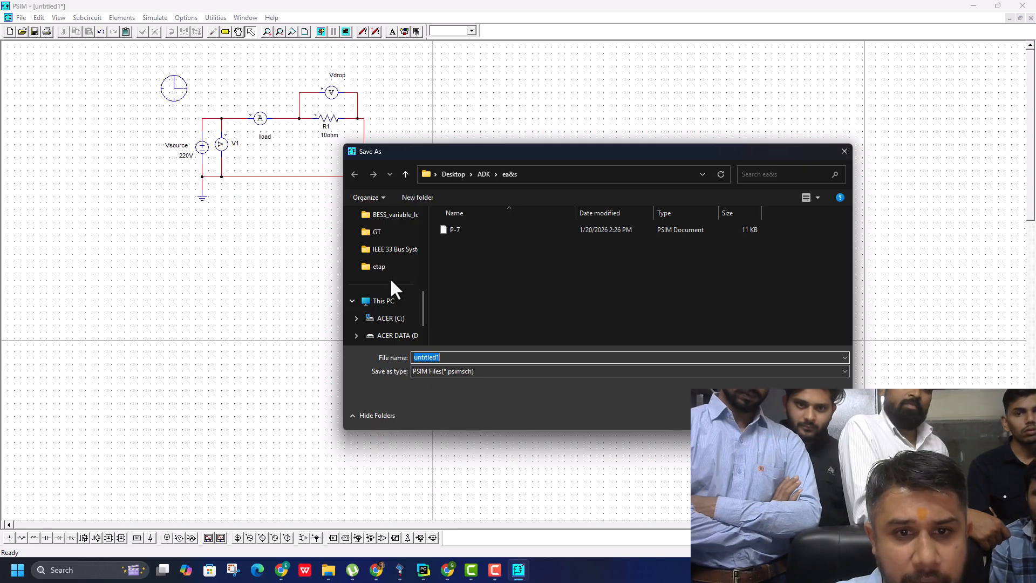
pyautogui.click(393, 331)
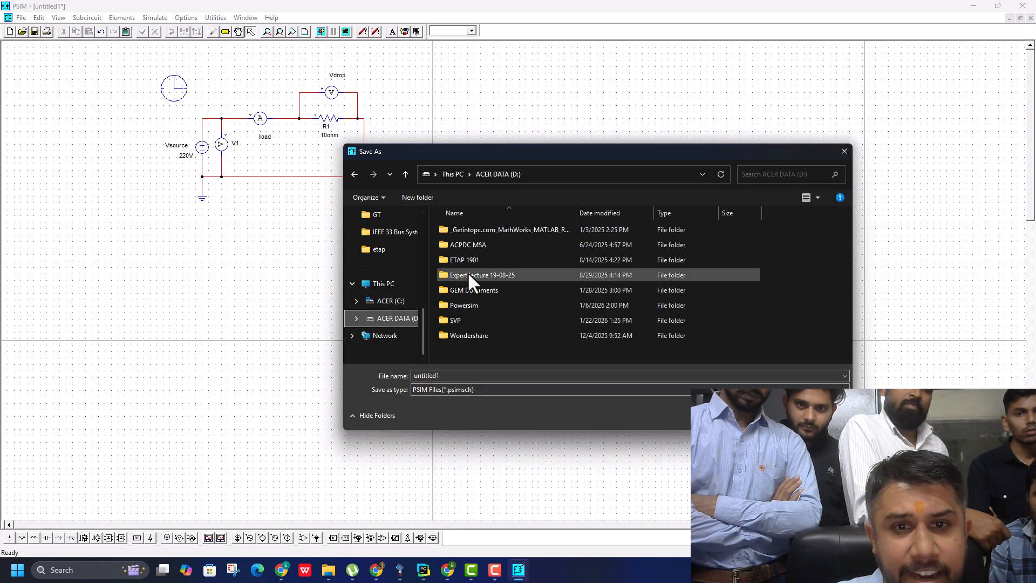
pyautogui.doubleClick(456, 320)
# Step: Create a new folder named EA&S inside the SVP folder and open it as the save location
pyautogui.click(418, 197)
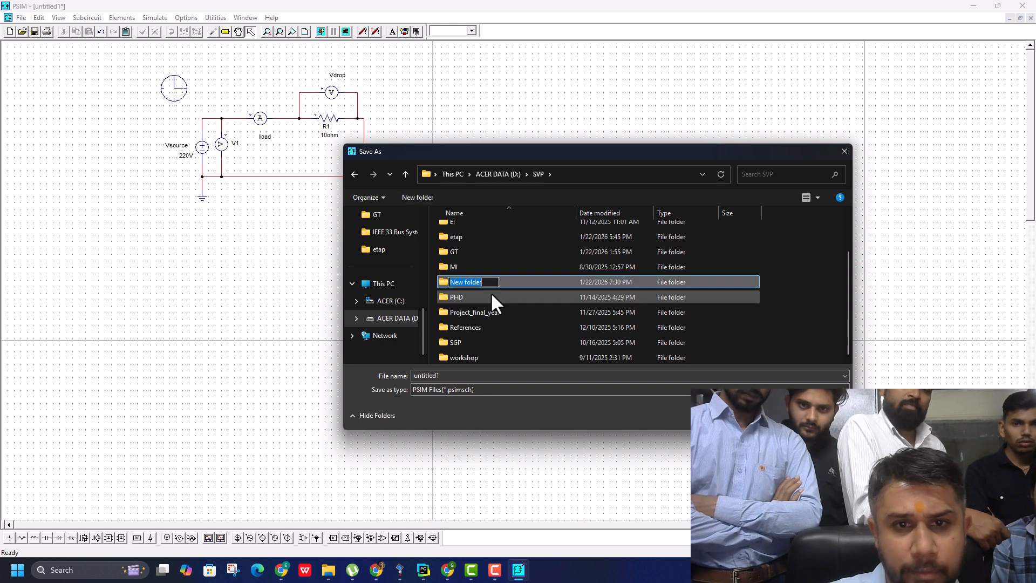
pyautogui.write('EA&S')
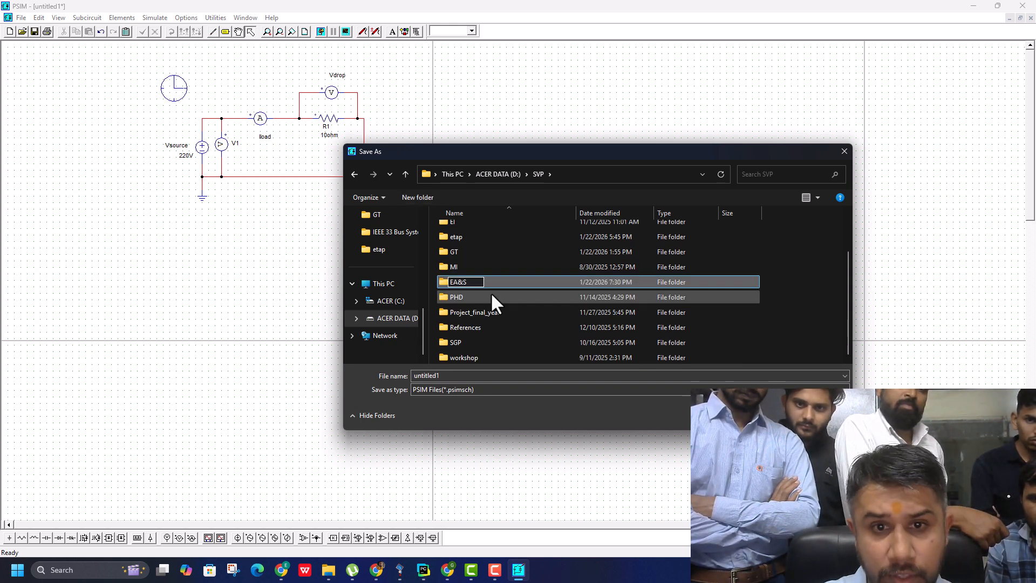
pyautogui.press('Return')
# Step: Name the schematic file Experiment-1 and save it as a PSIM file in the EA&S folder
pyautogui.doubleClick(448, 376)
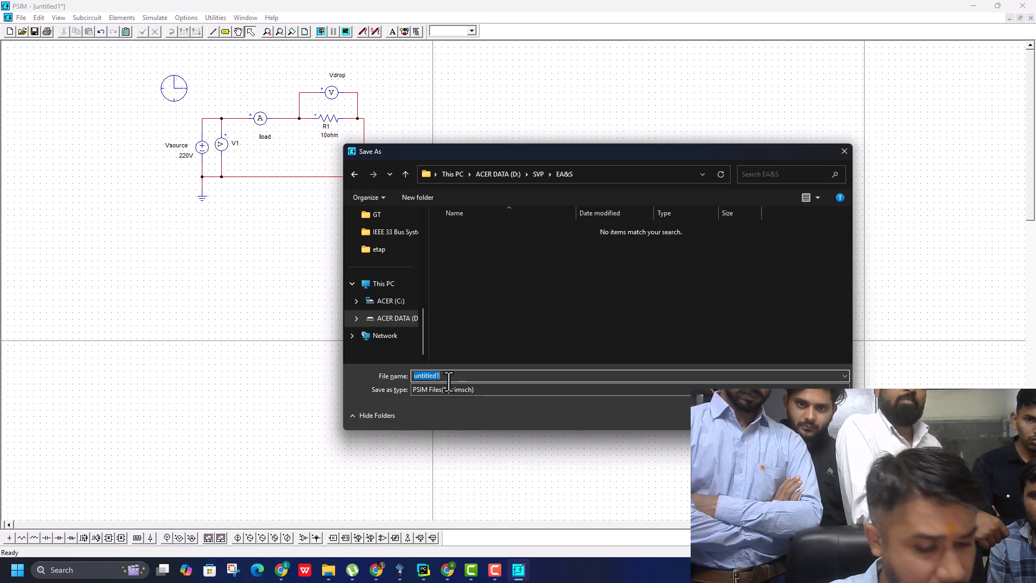
pyautogui.write('Exper')
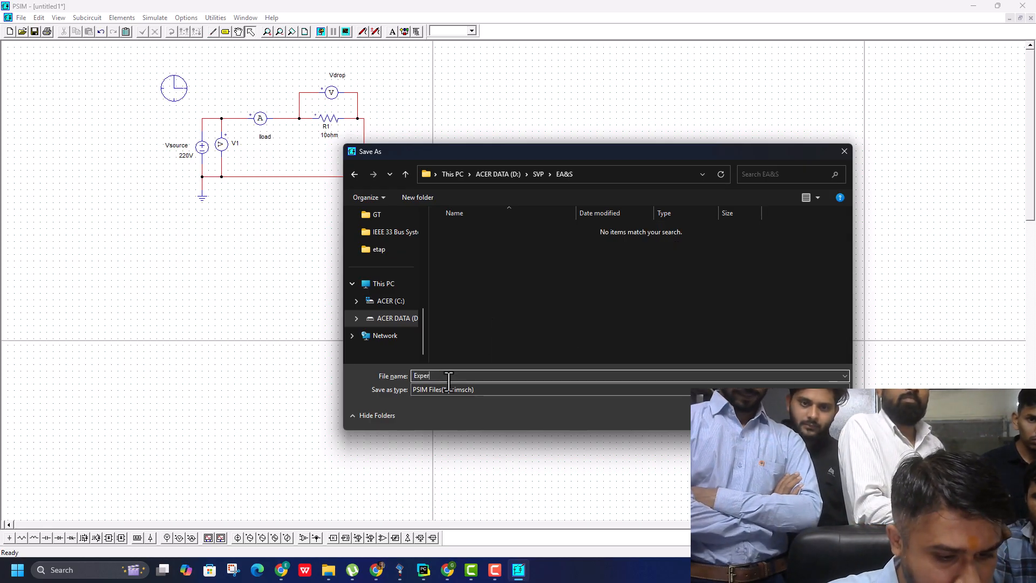
pyautogui.write('iment-1')
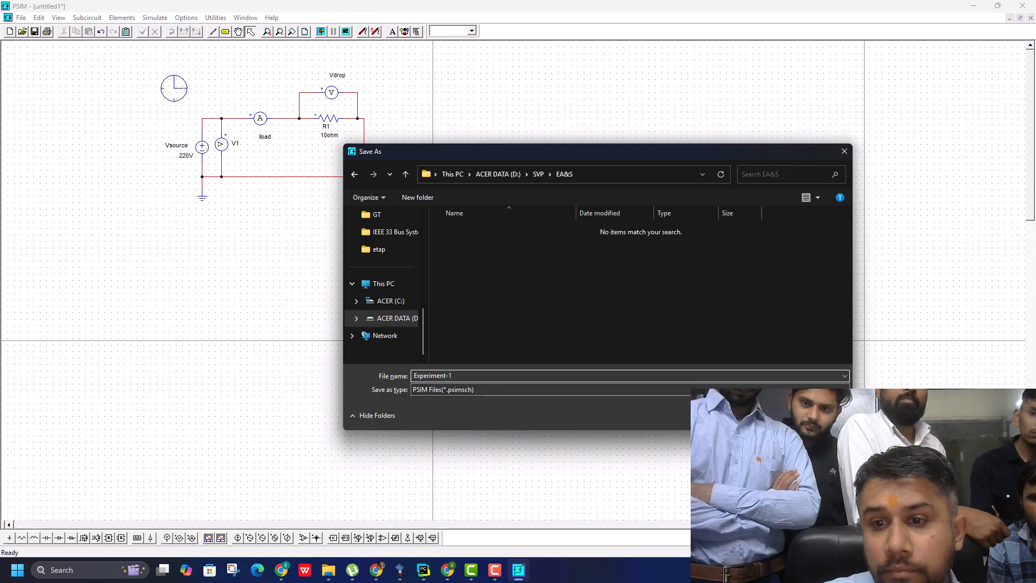
pyautogui.press('Return')
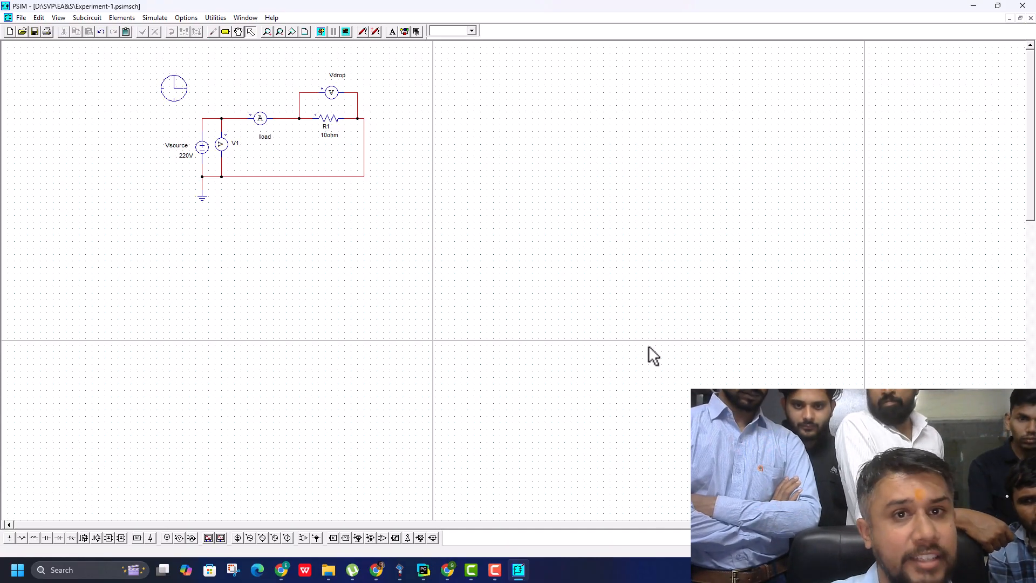
pyautogui.moveTo(379, 576)
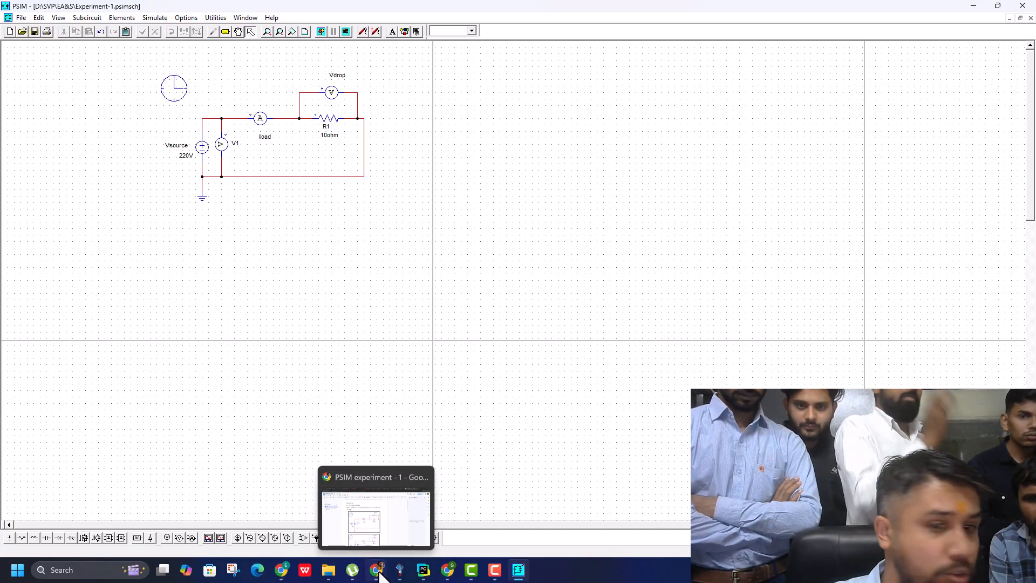